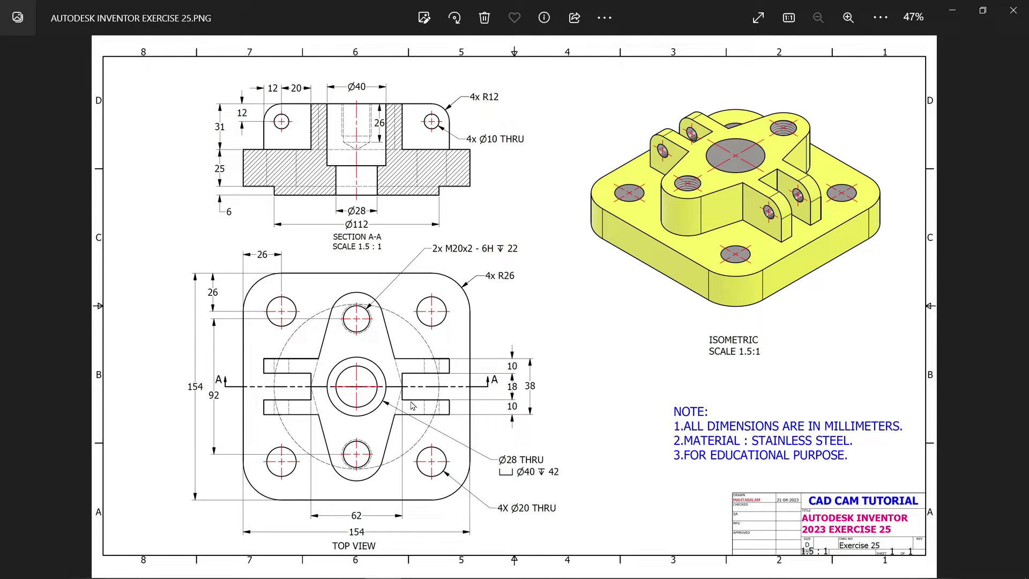
- Zoom the Exercise 25 drawing to 83% and pan between the top view and Section A-A to read dimensions
scroll(373, 404, up, 5)
drag(348, 476, 522, 310)
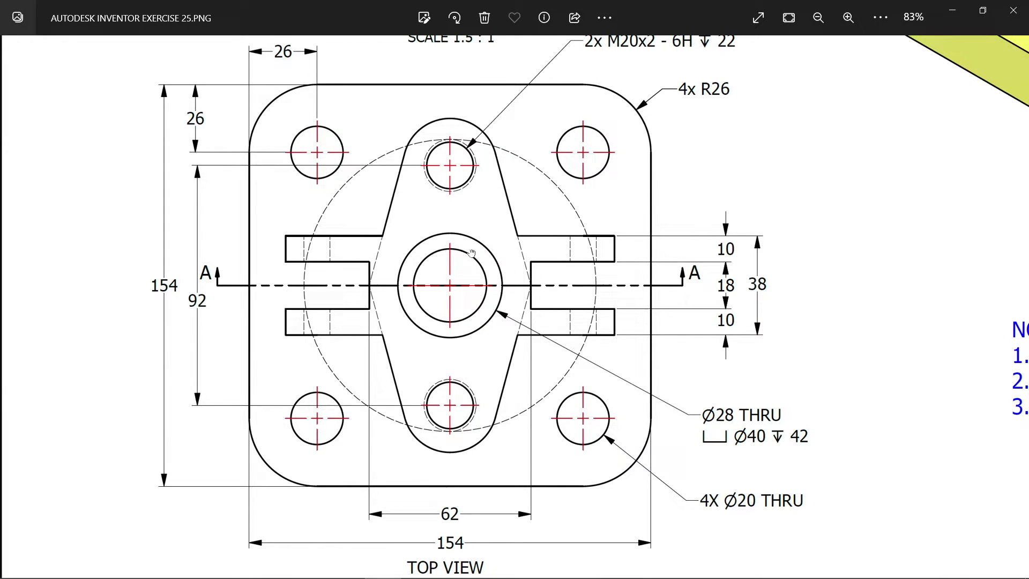
drag(471, 261, 478, 462)
drag(471, 381, 476, 482)
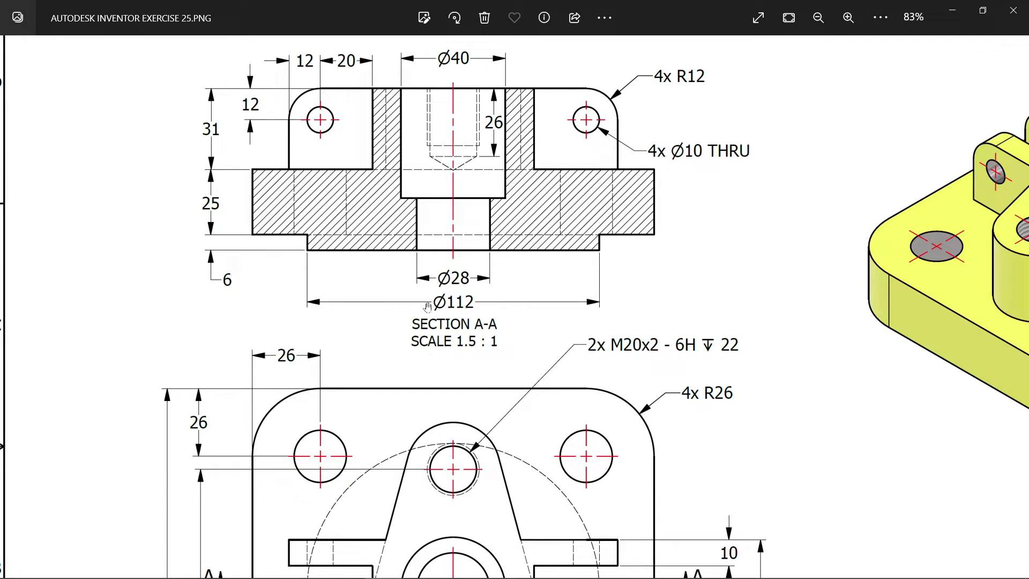
drag(550, 413, 533, 241)
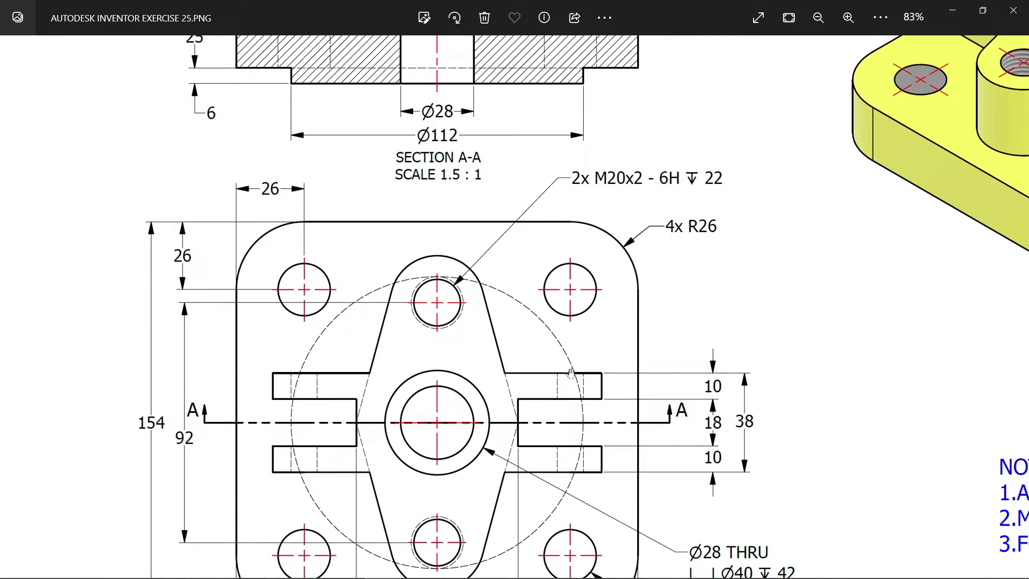
drag(572, 351, 600, 298)
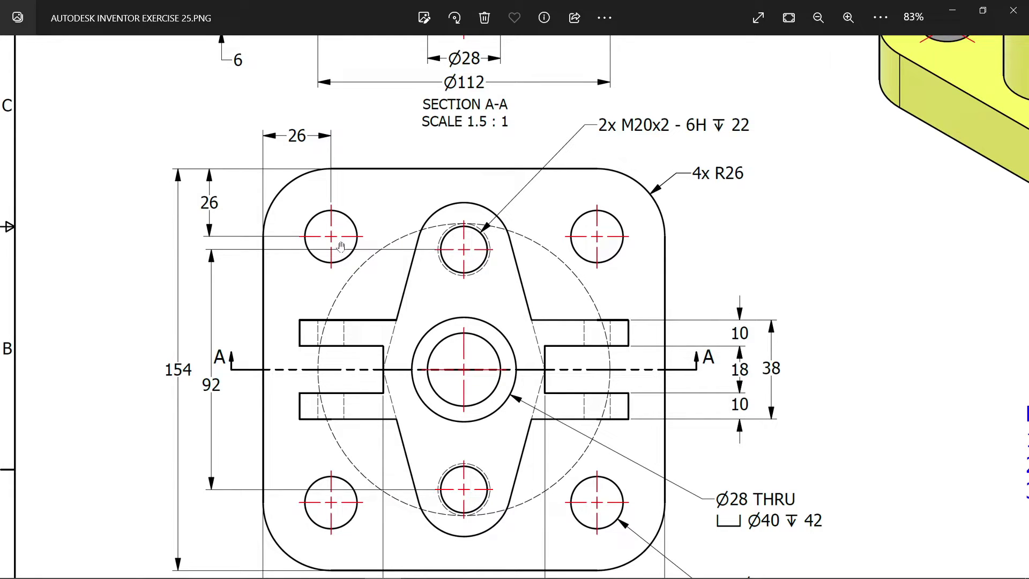
scroll(385, 299, down, 3)
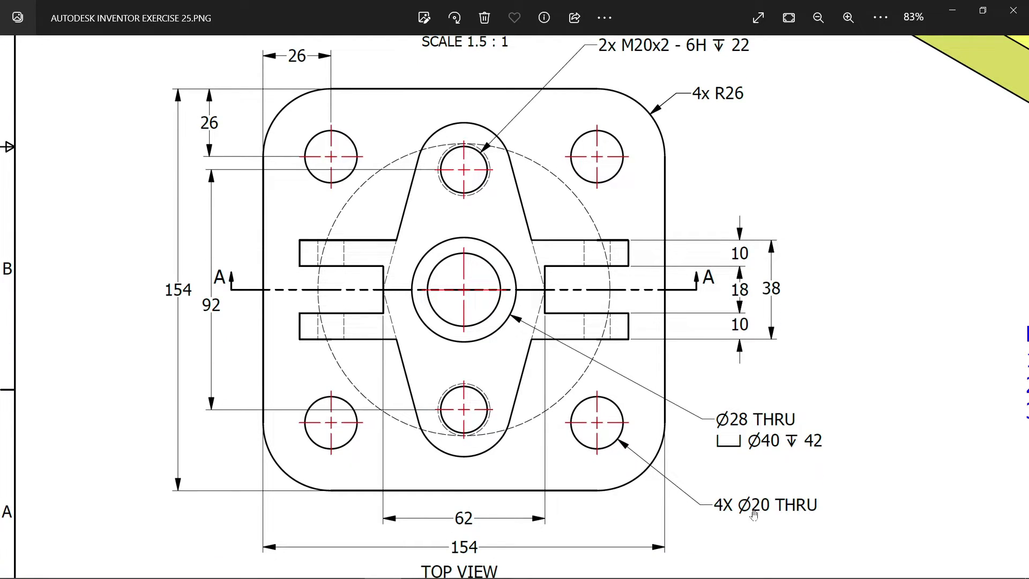
- Create a new blank part from the Metric Standard (mm).ipt template
click(954, 13)
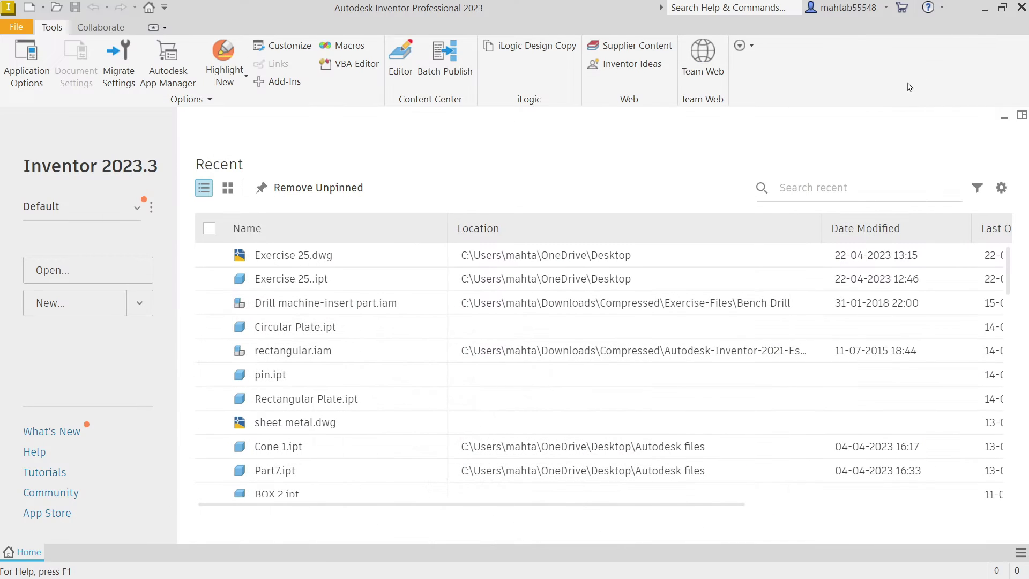
click(52, 305)
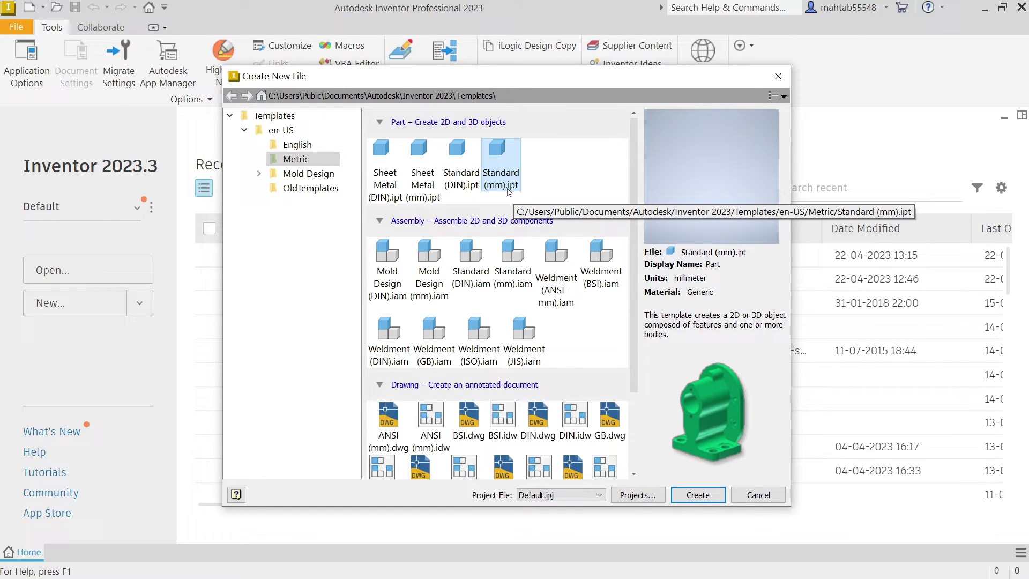
click(700, 495)
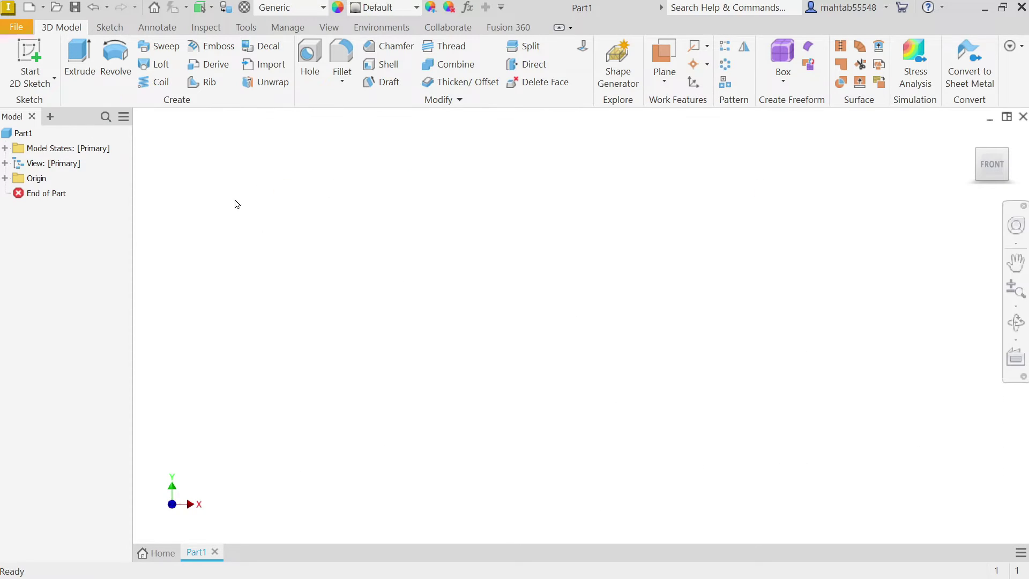
- Start a new 2D sketch on the XZ plane
click(31, 83)
click(46, 106)
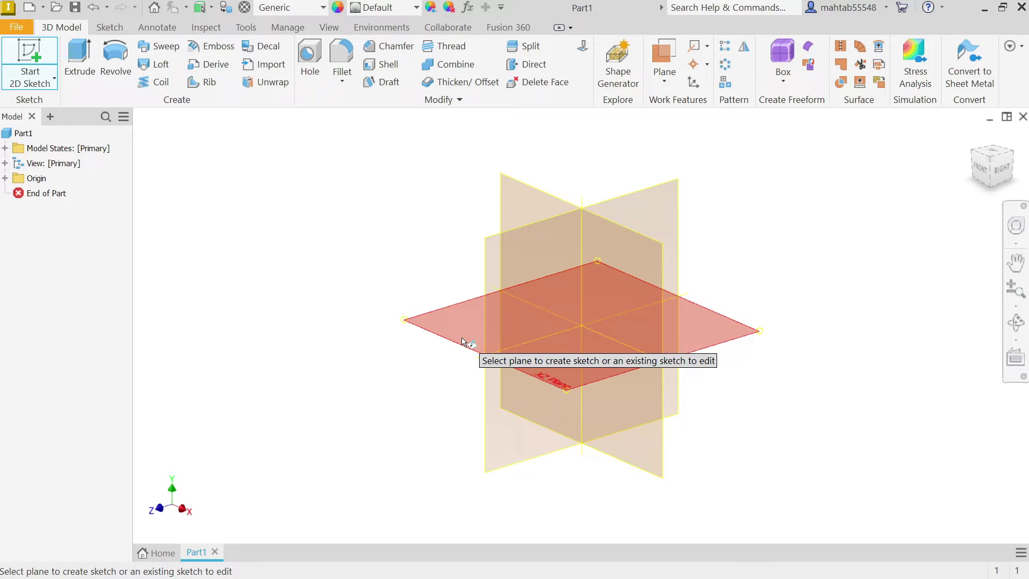
click(463, 341)
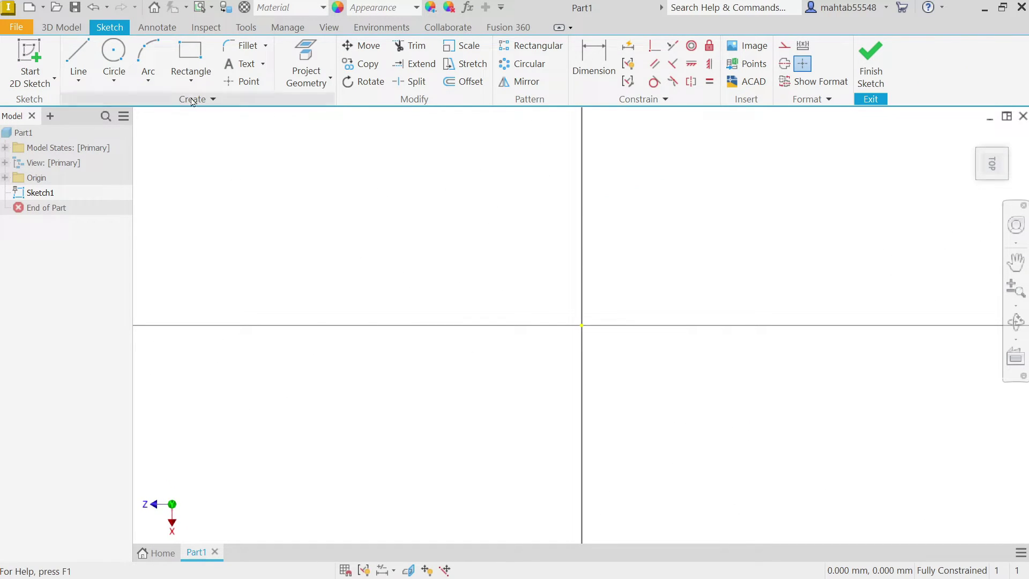
- Draw a 154 × 154 mm two-point centre rectangle centred on the origin
click(192, 81)
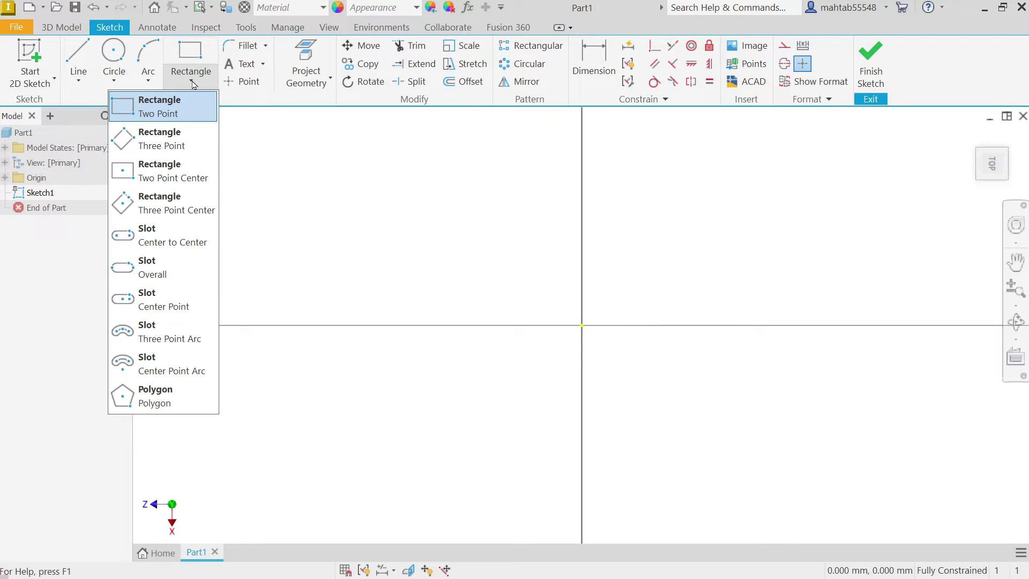
click(188, 177)
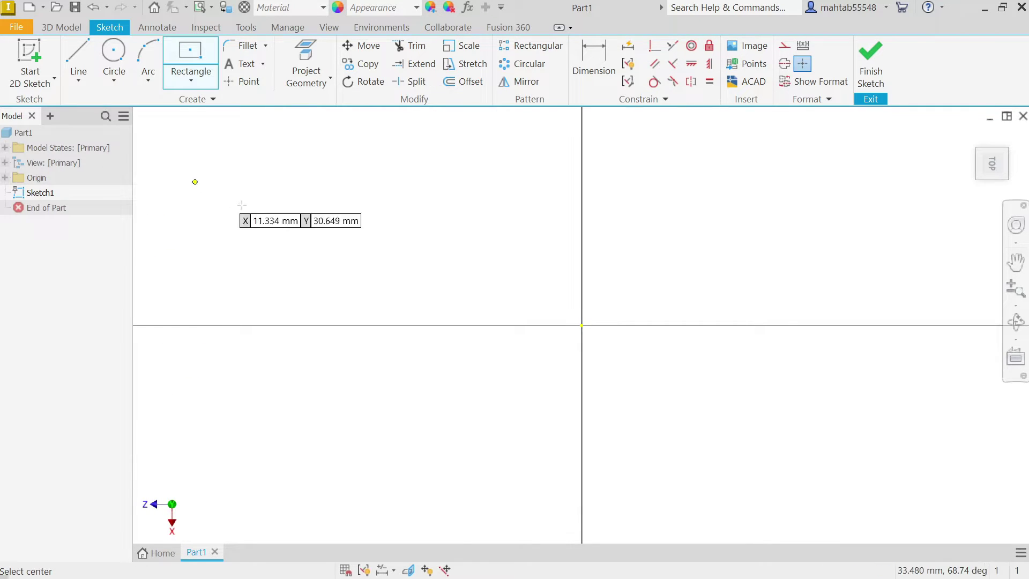
click(581, 325)
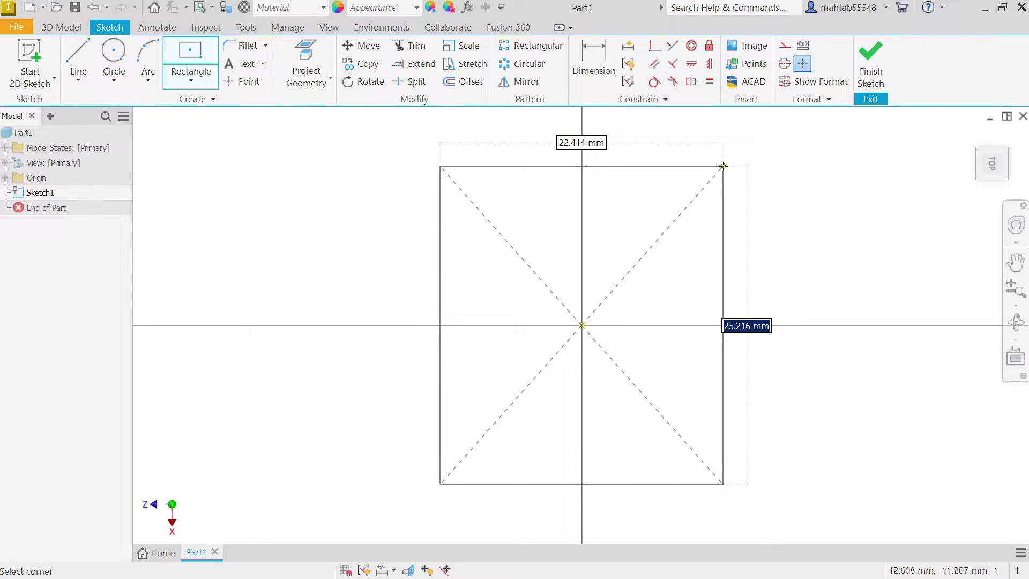
text(1)
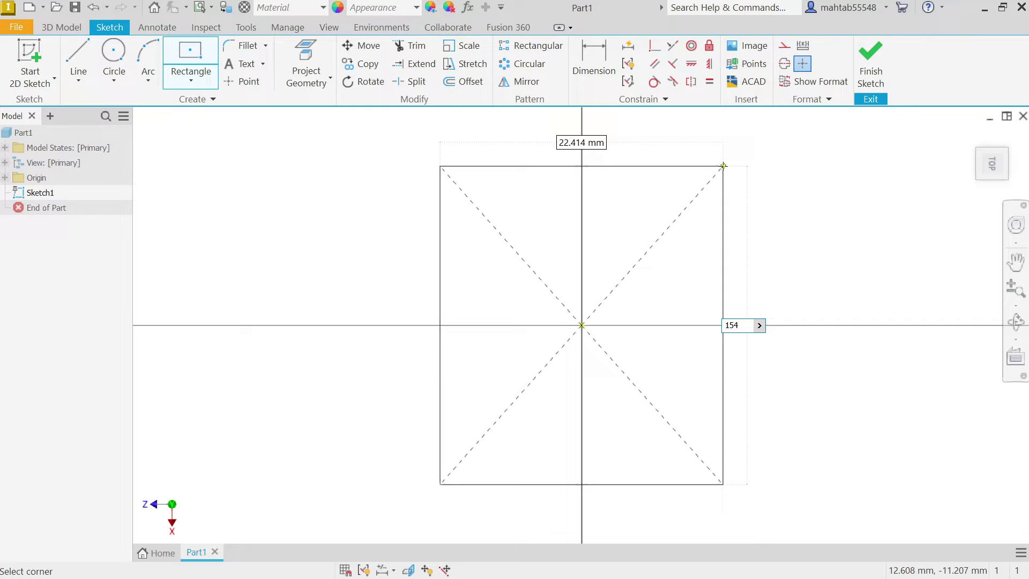
text(54)
key(Tab)
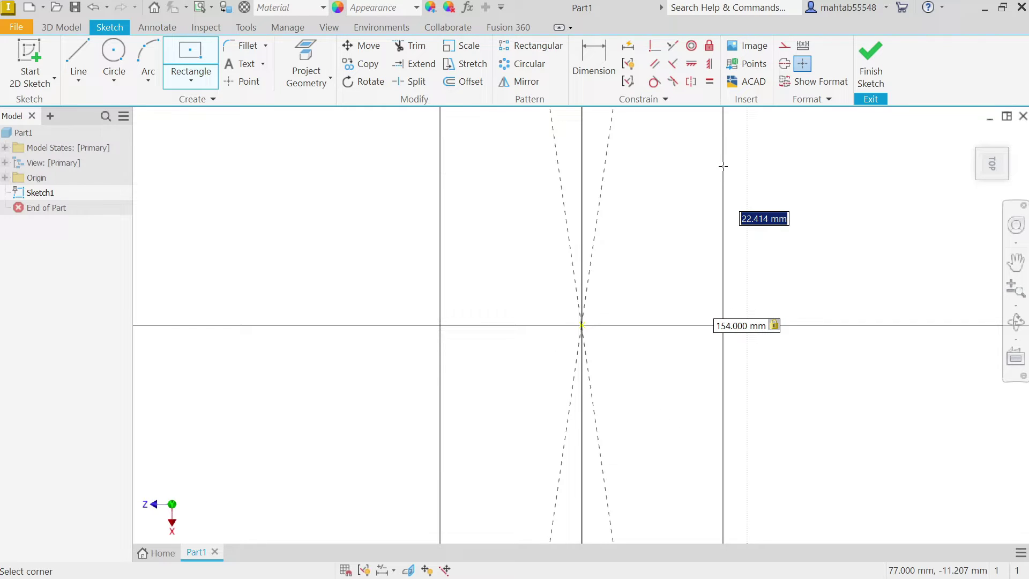
text(15)
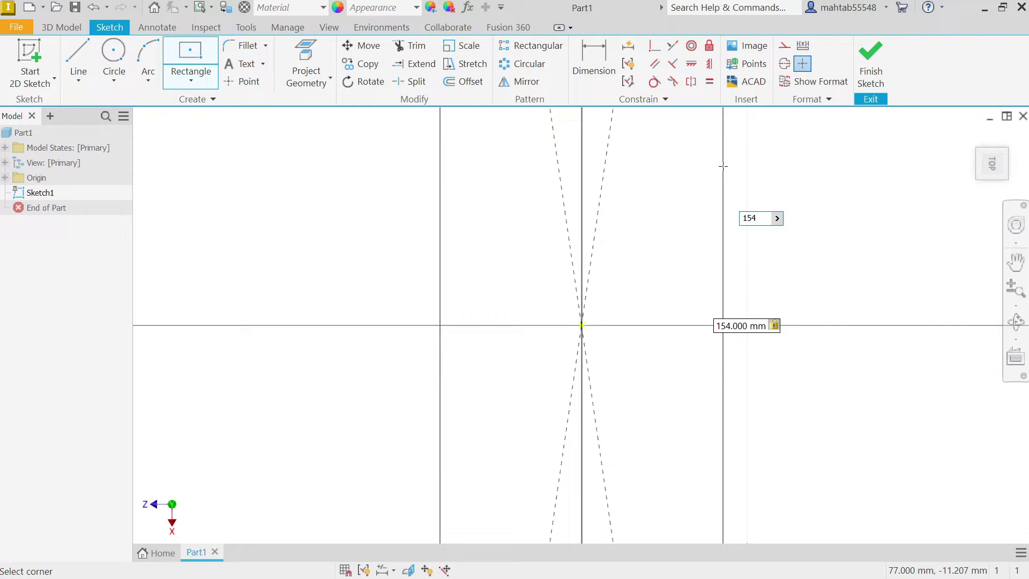
text(4)
key(Return)
scroll(690, 253, up, 5)
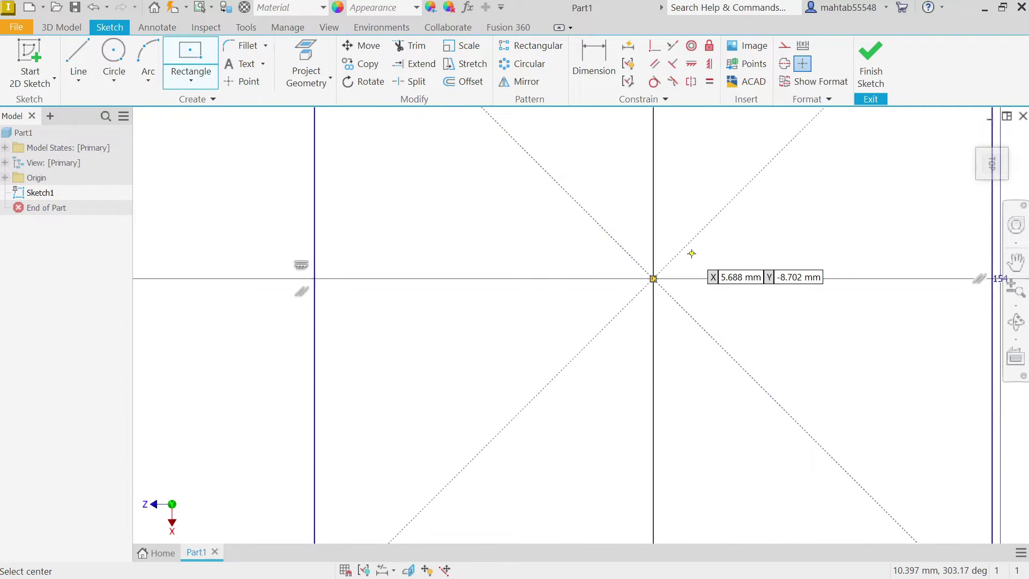
right_click(859, 186)
click(911, 186)
scroll(773, 175, down, 5)
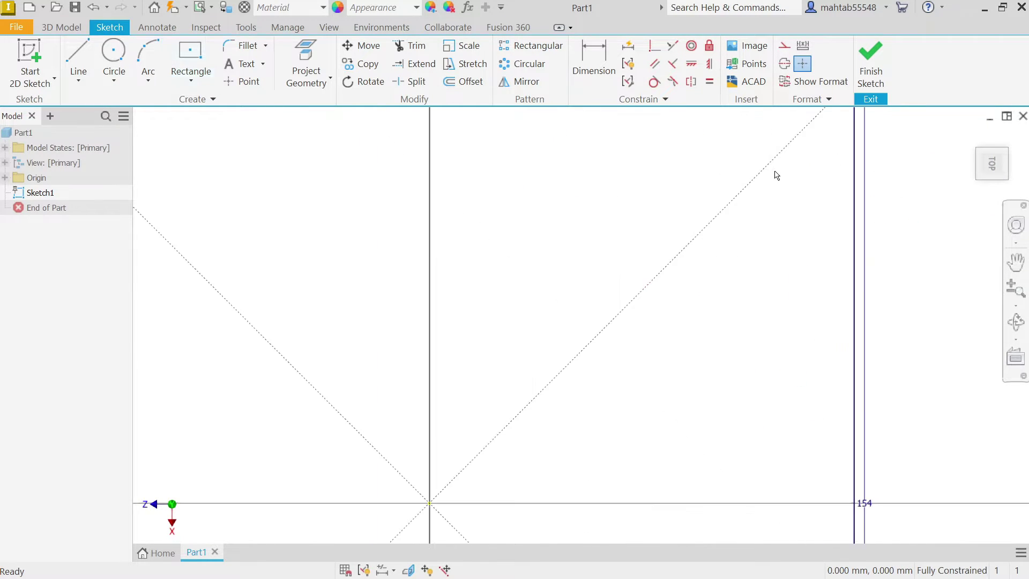
scroll(739, 264, up, 5)
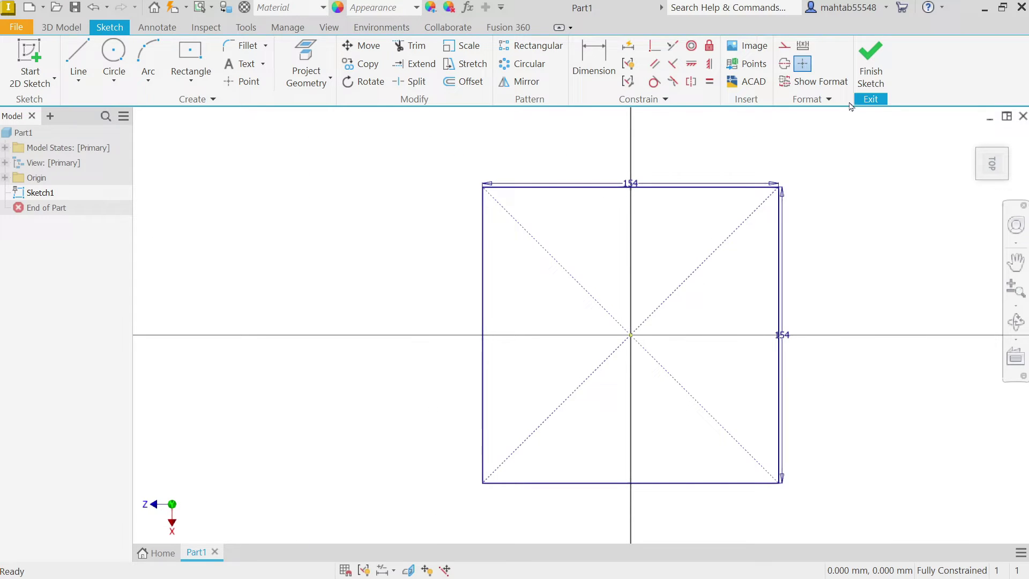
- Finish the sketch and extrude the 154 mm square upward 25 mm
click(869, 64)
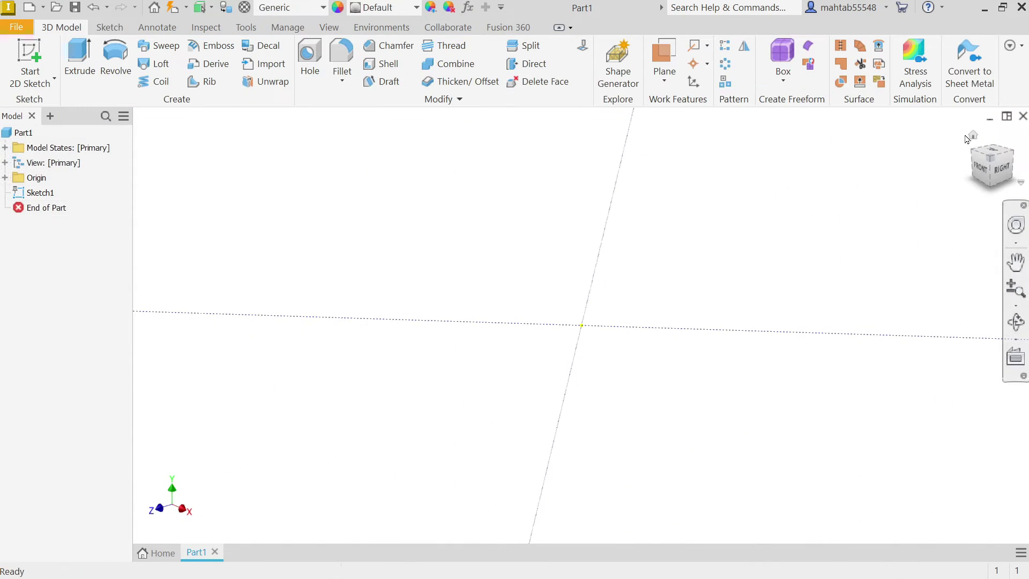
click(971, 137)
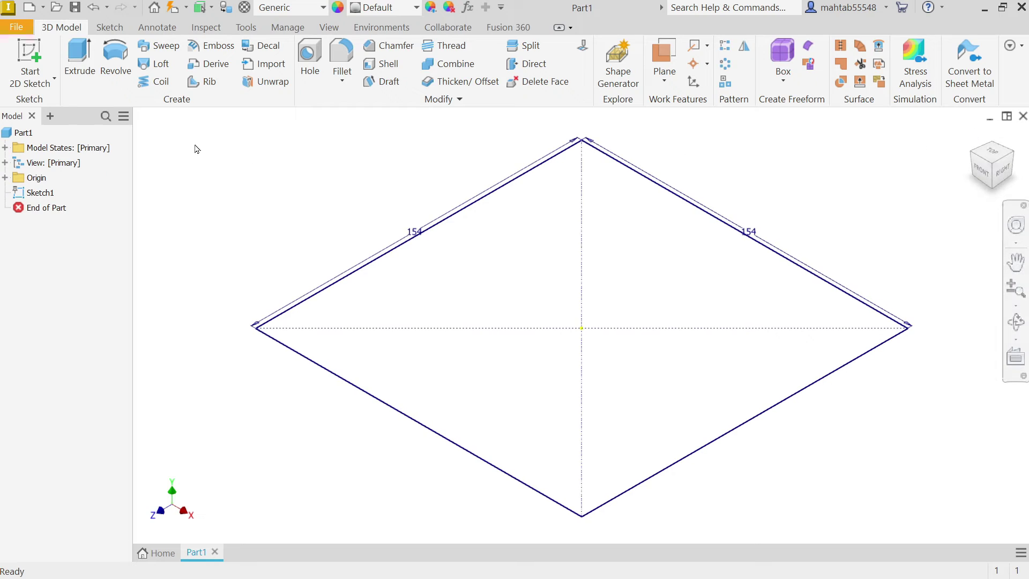
click(79, 75)
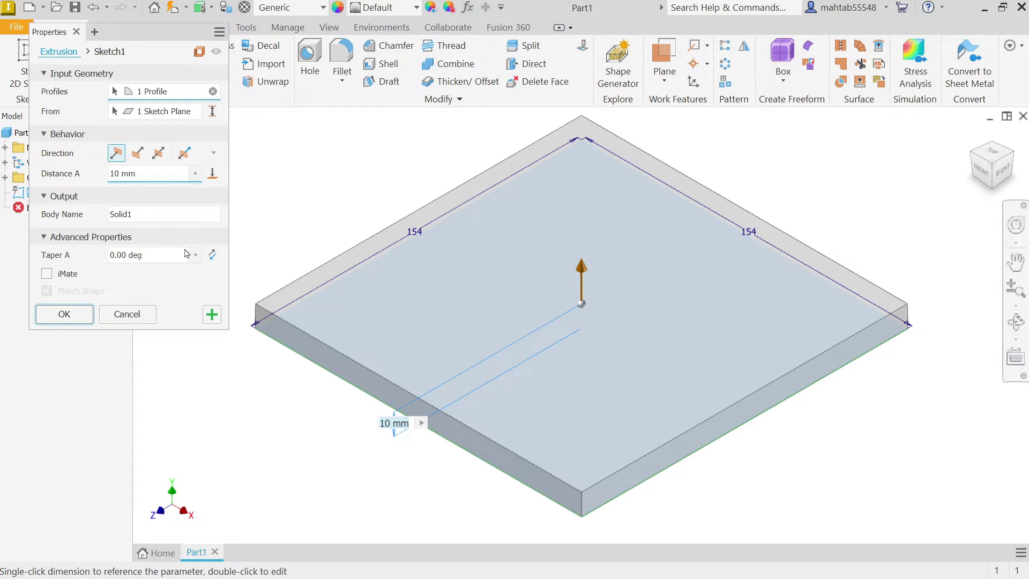
click(138, 153)
click(117, 154)
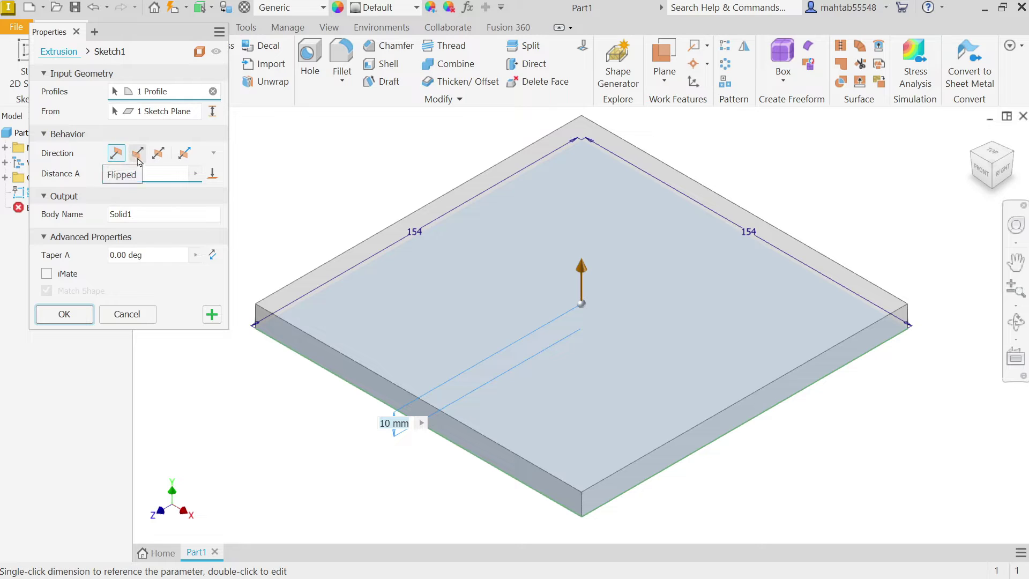
click(126, 173)
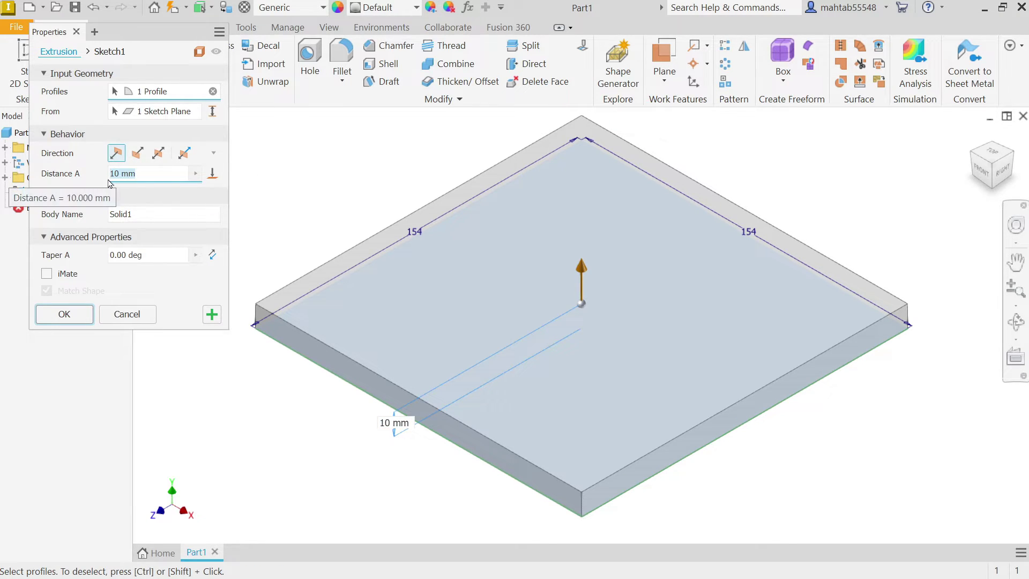
text(25)
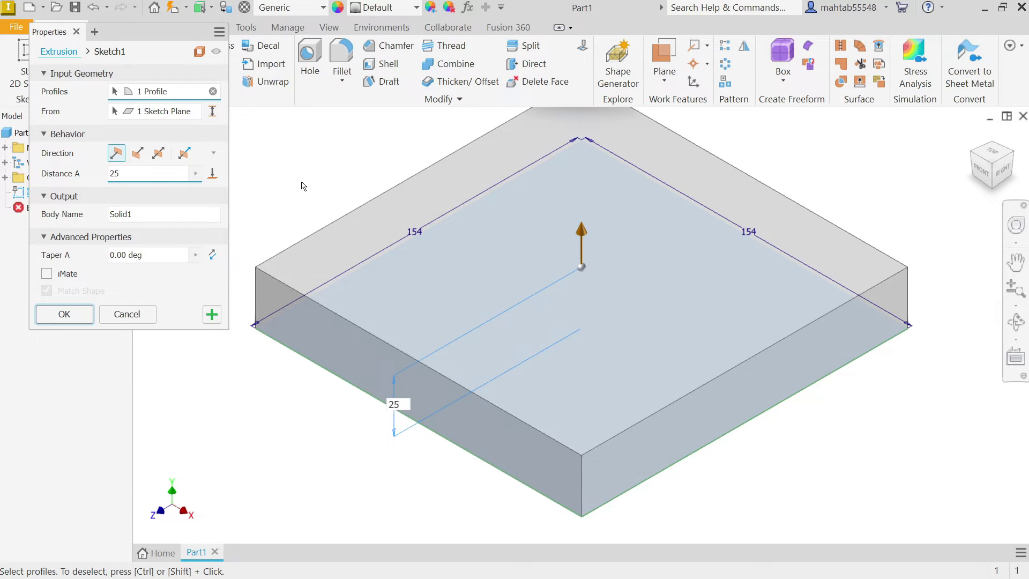
click(133, 214)
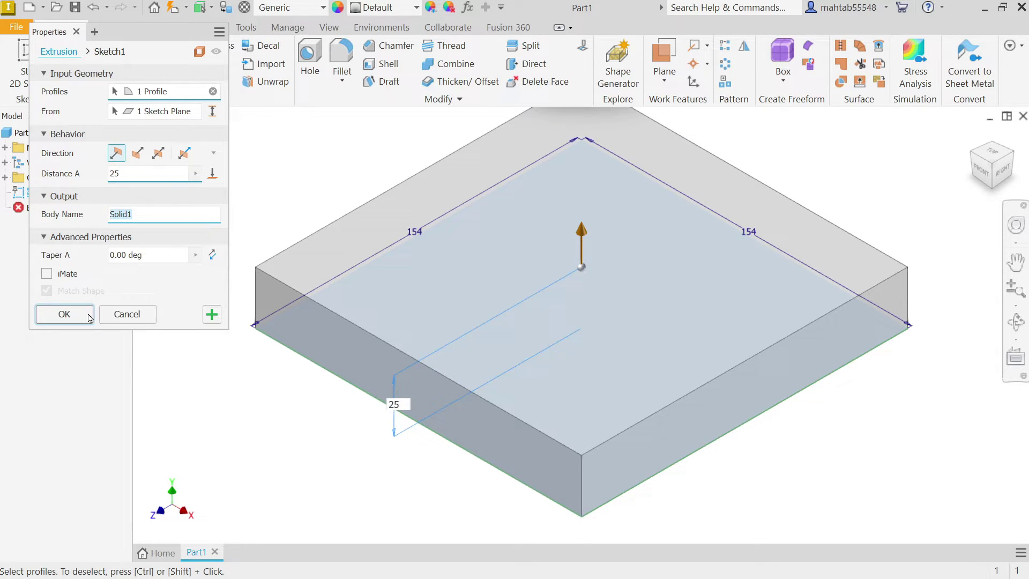
click(65, 314)
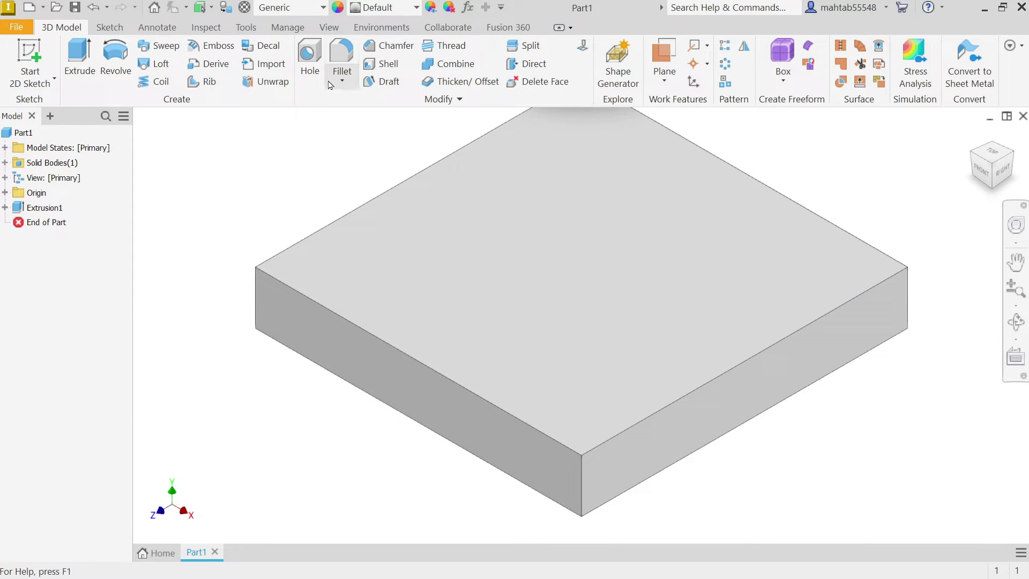
- Assign Stainless Steel as the block's material
click(292, 10)
scroll(222, 284, down, 10)
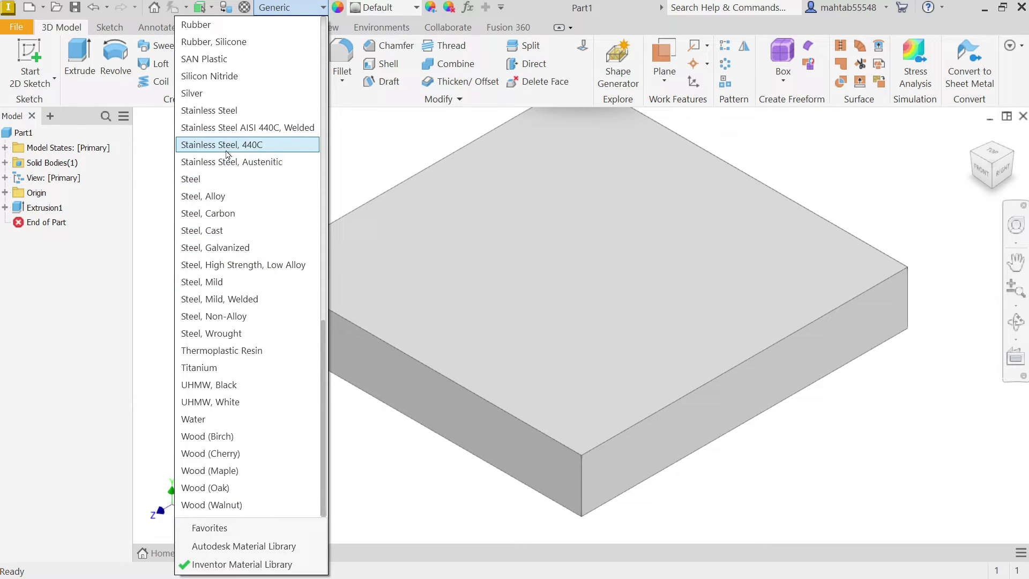
click(223, 111)
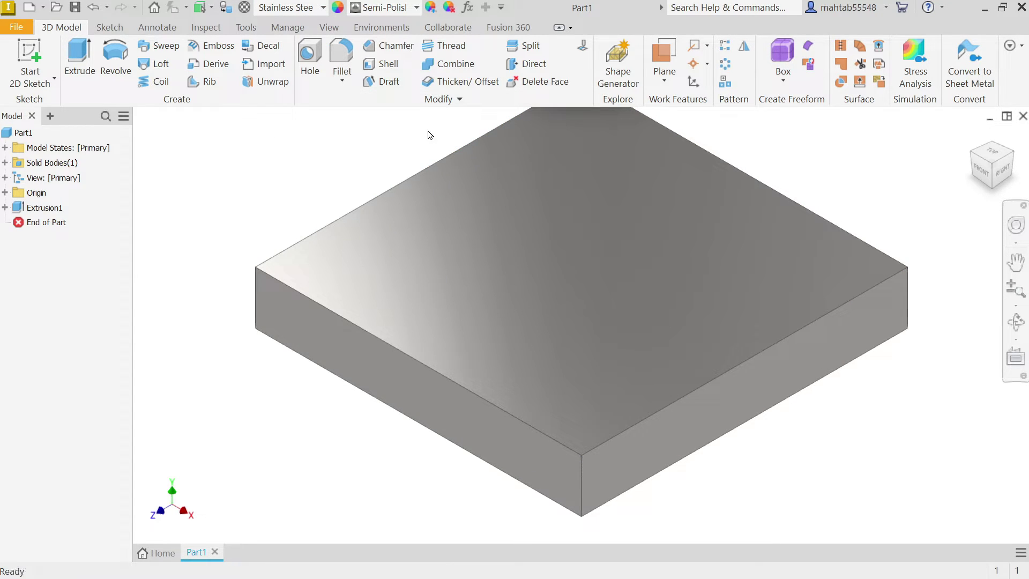
click(340, 58)
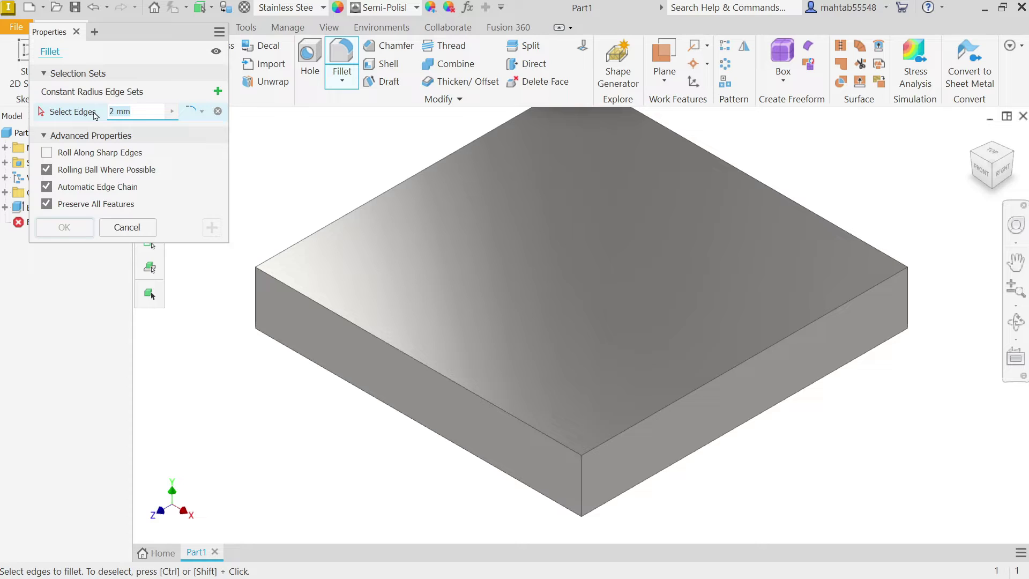
- Fillet the block's four vertical corner edges with a 26 mm radius
key(BackSpace)
key(BackSpace)
key(BackSpace)
text(6)
click(256, 286)
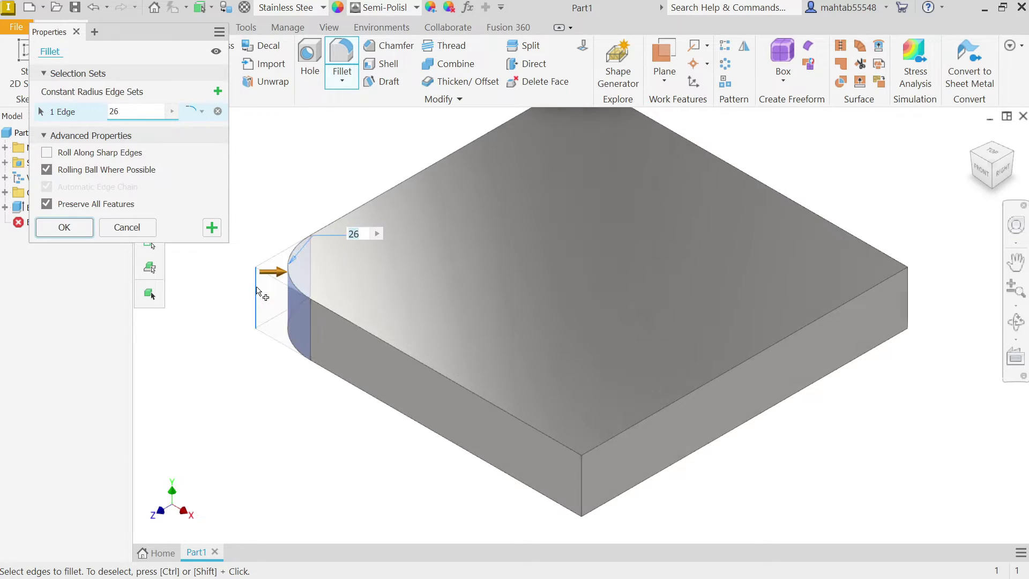
click(583, 487)
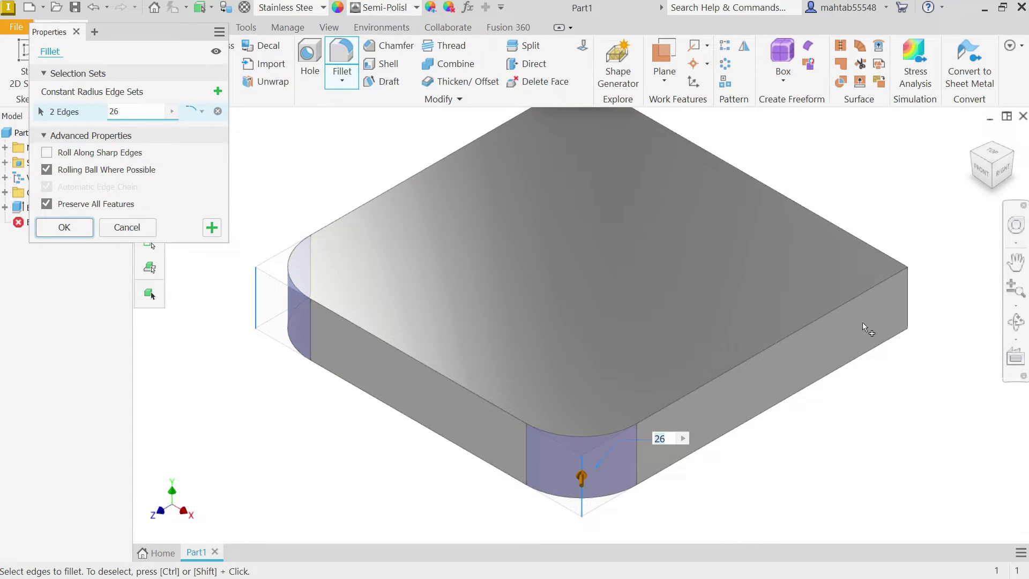
click(907, 303)
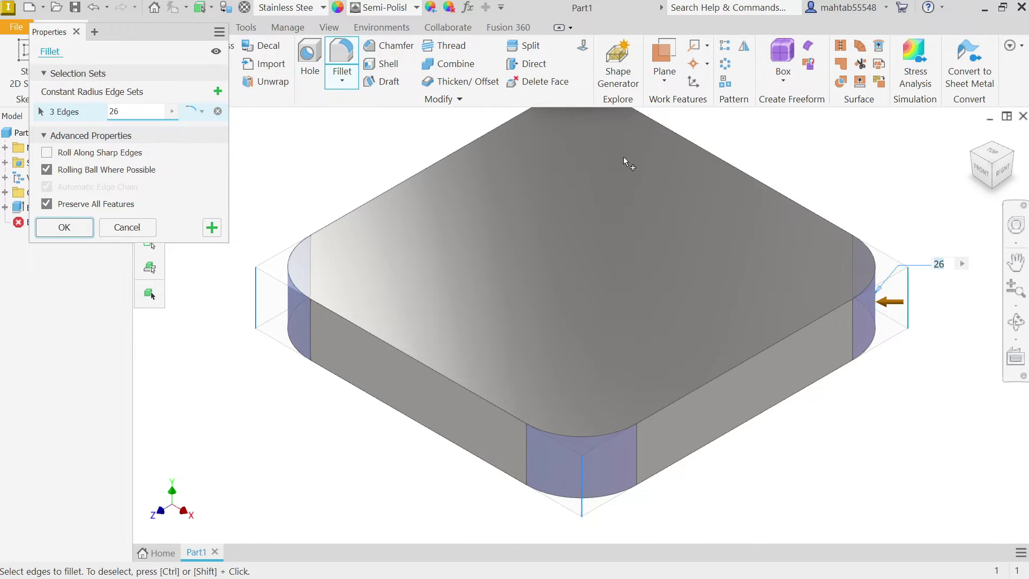
click(583, 124)
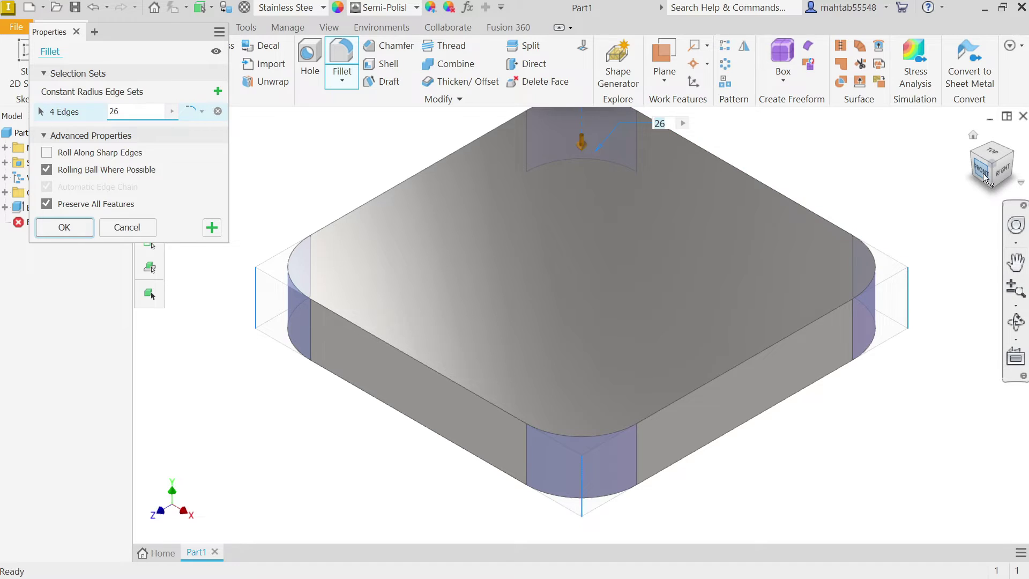
click(1016, 262)
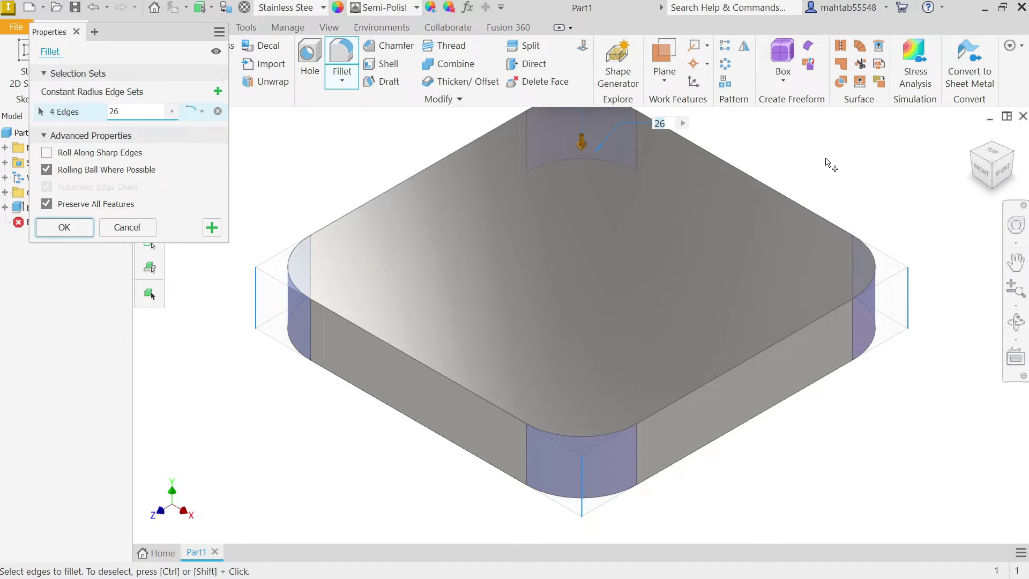
drag(820, 175, 820, 207)
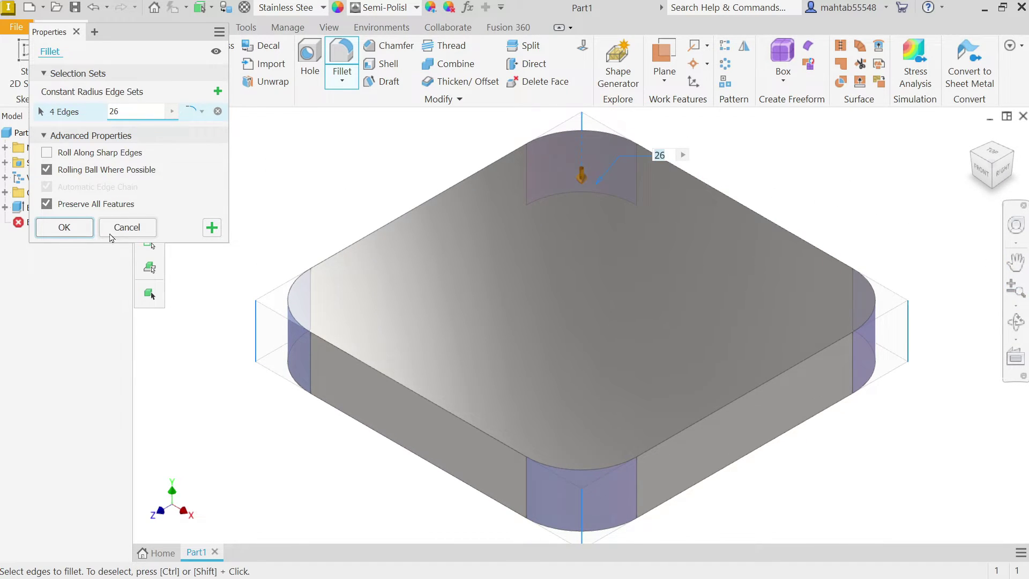
click(64, 228)
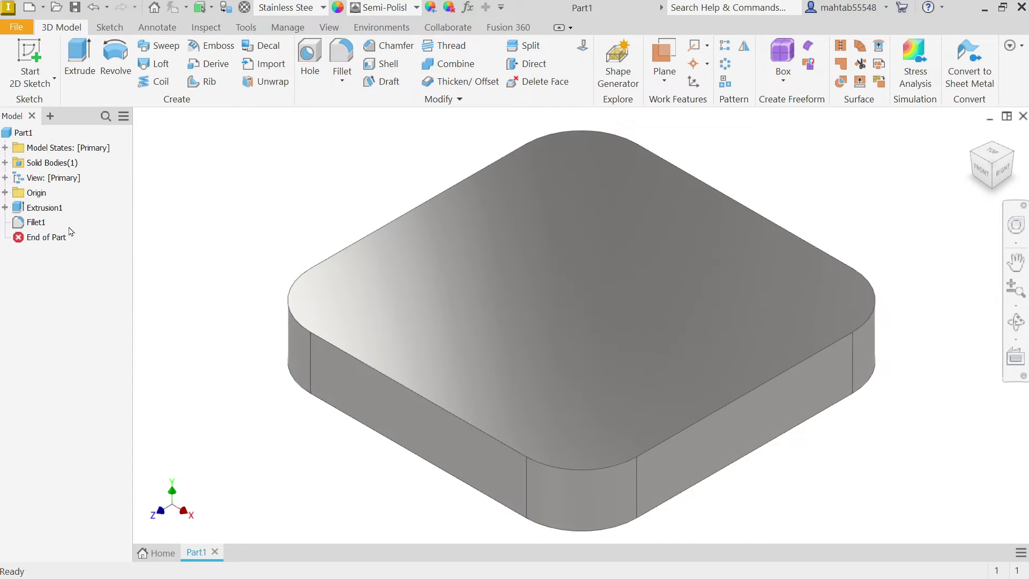
- Set up a Simple, Through All hole with a 20 mm diameter
click(309, 59)
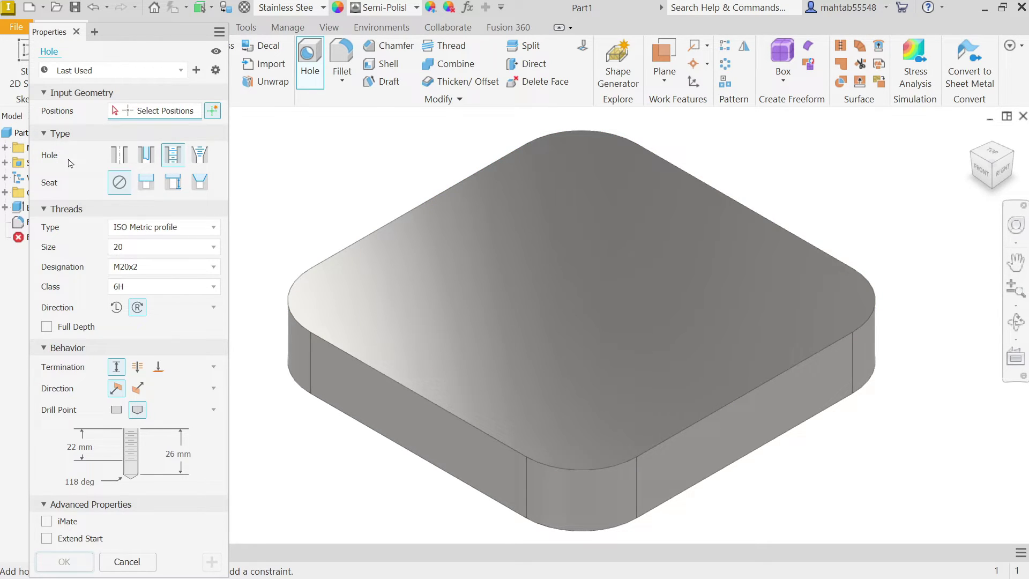
click(123, 162)
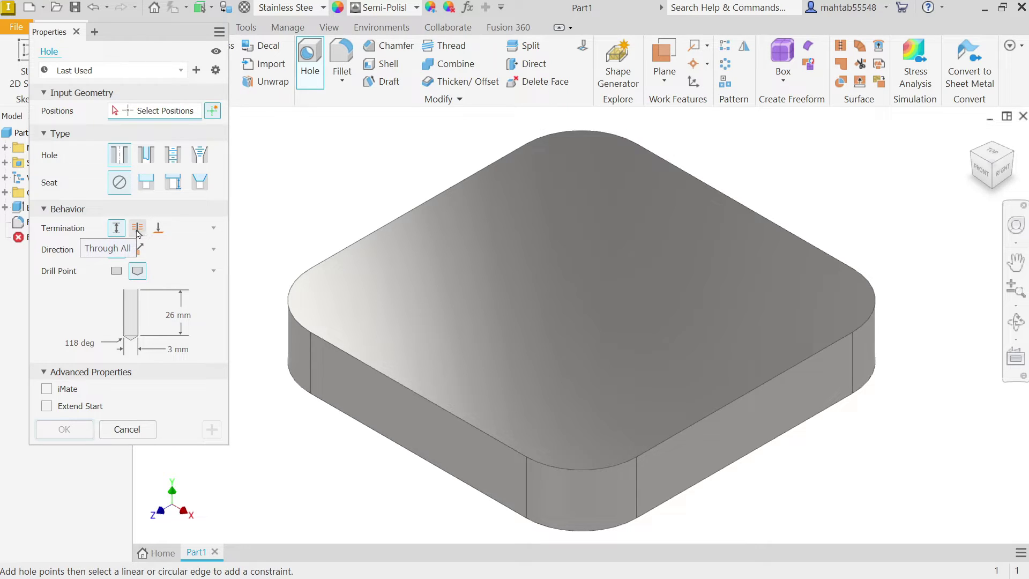
click(138, 229)
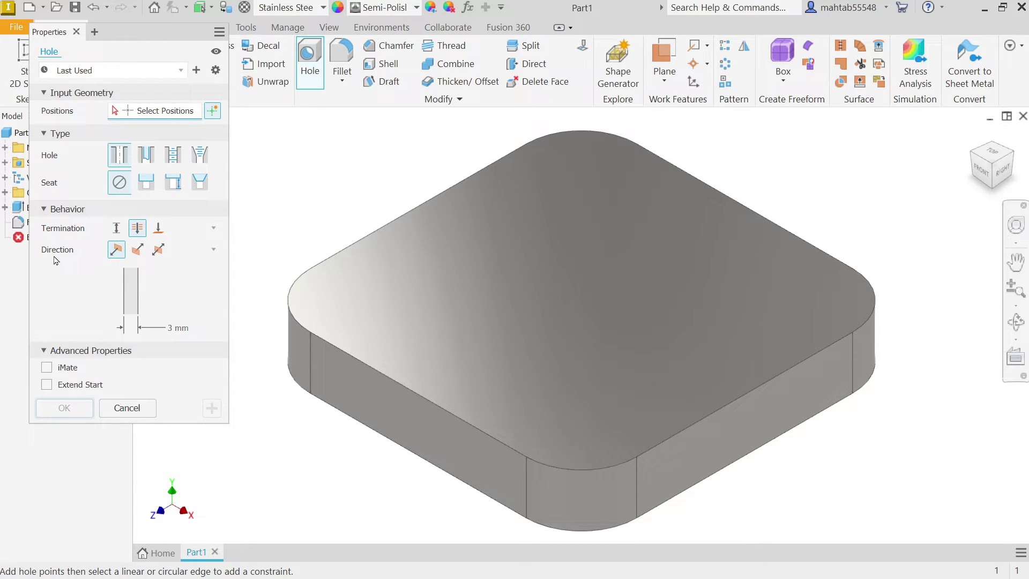
click(173, 329)
text(20)
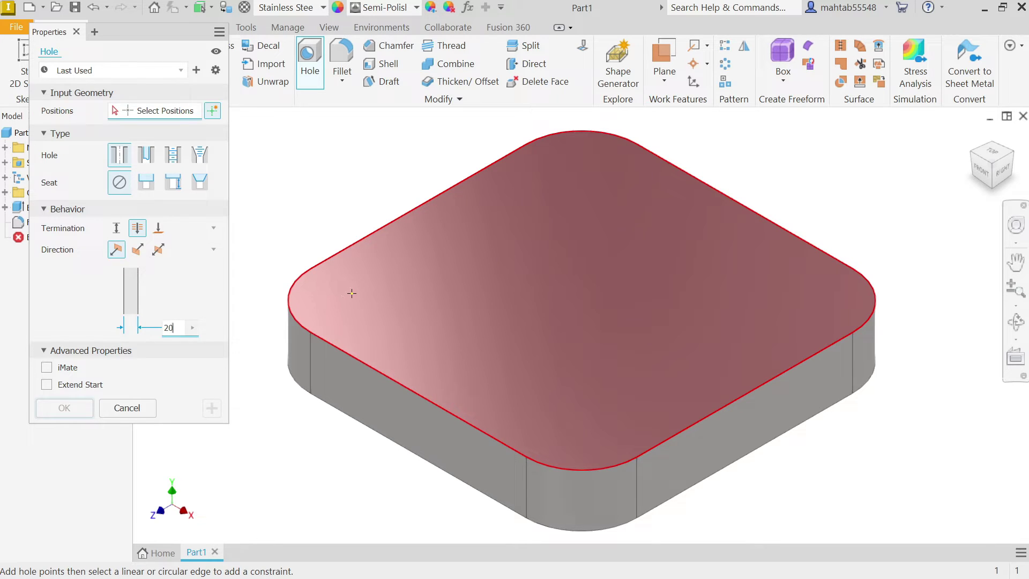
- Place four holes concentric with the rounded corners and create them
click(352, 294)
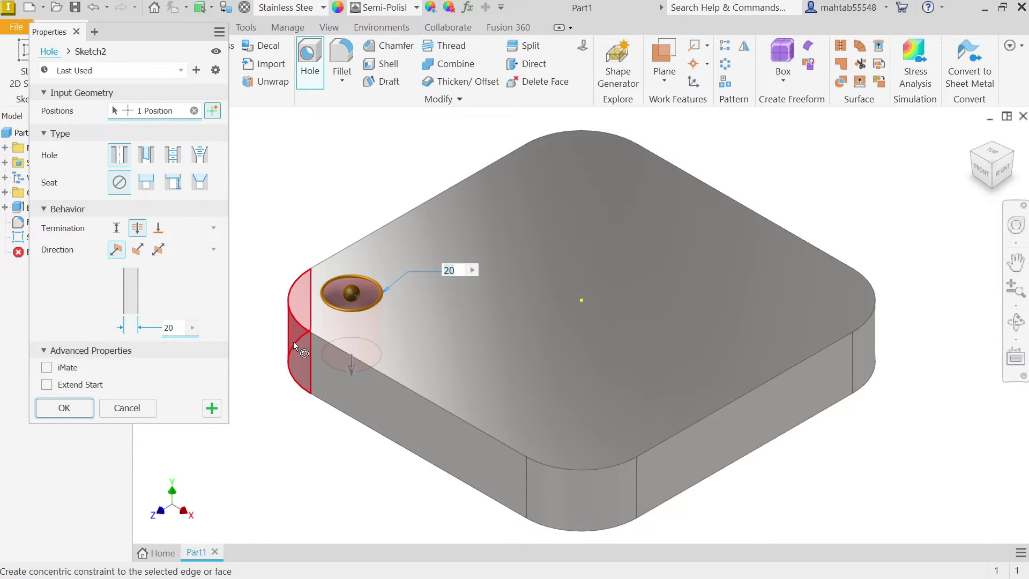
click(296, 337)
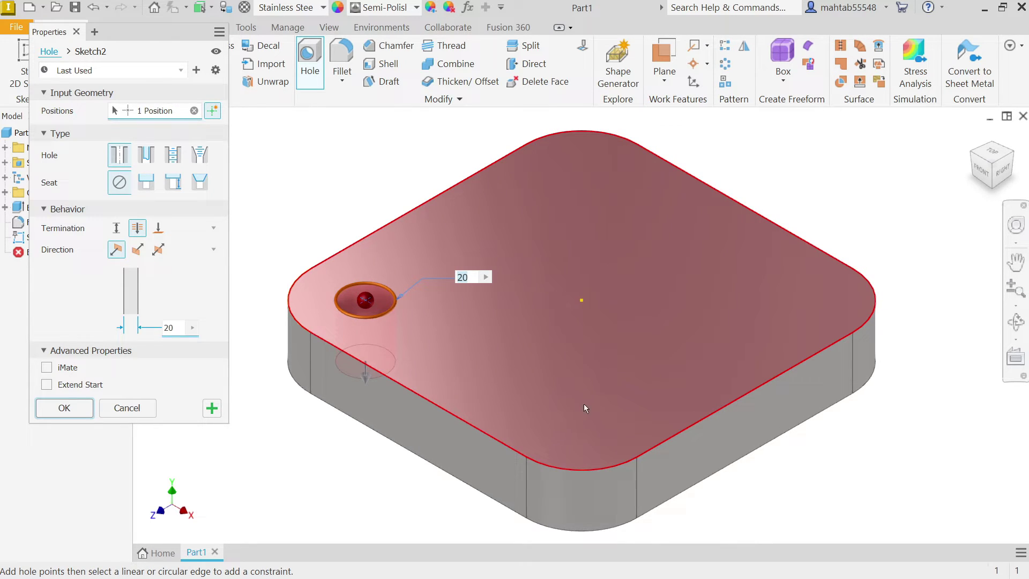
click(583, 404)
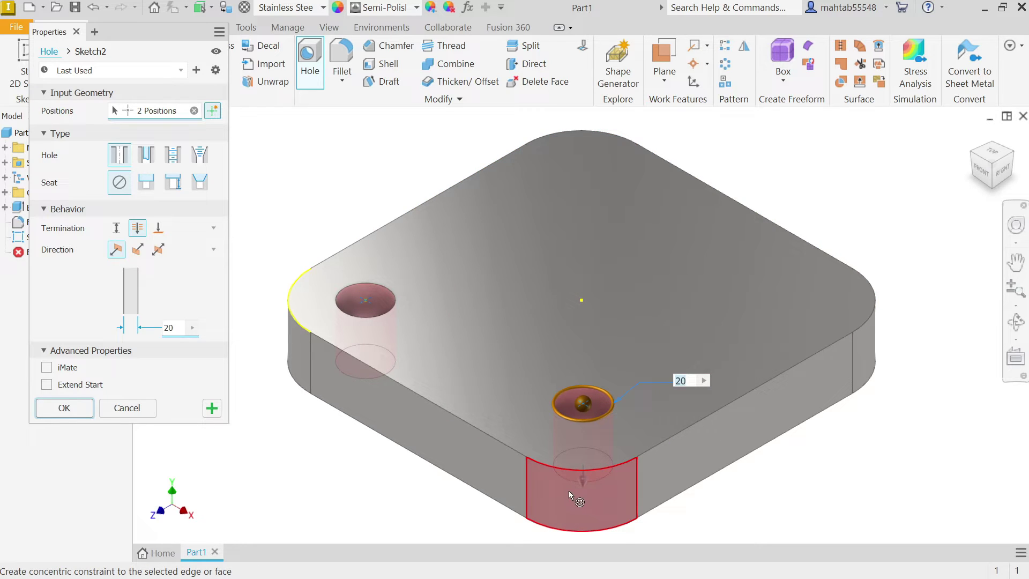
click(585, 494)
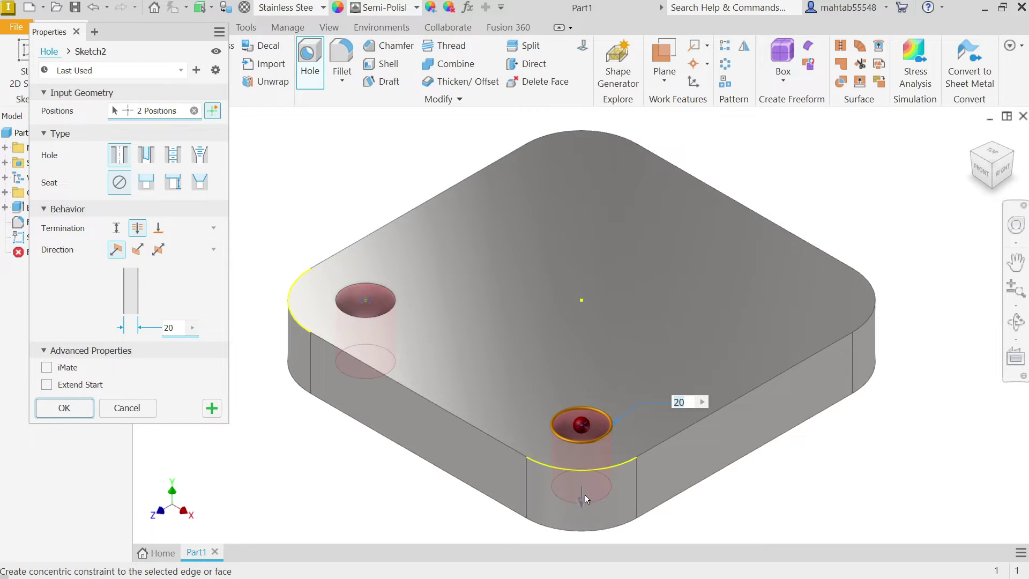
click(769, 301)
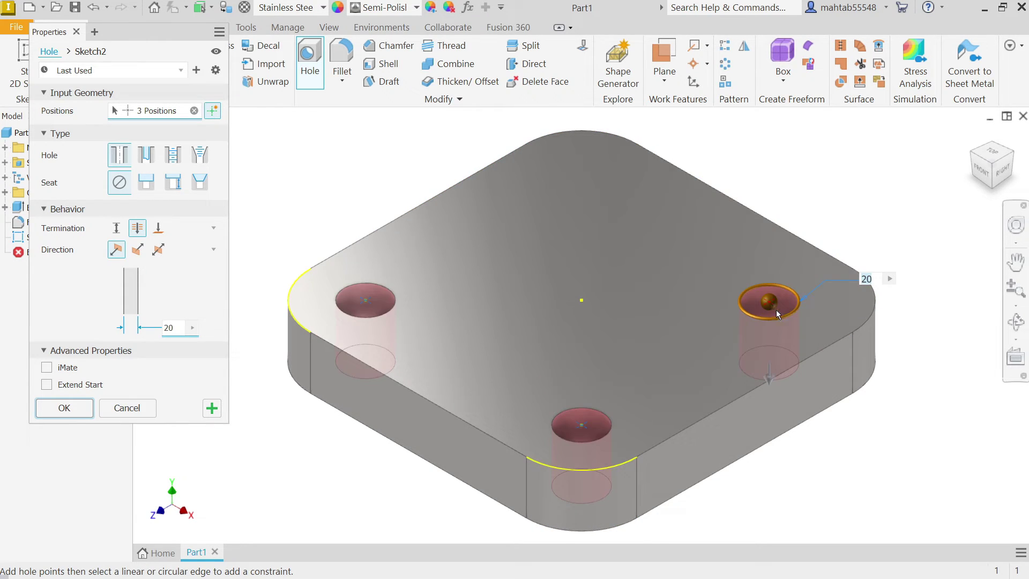
click(865, 352)
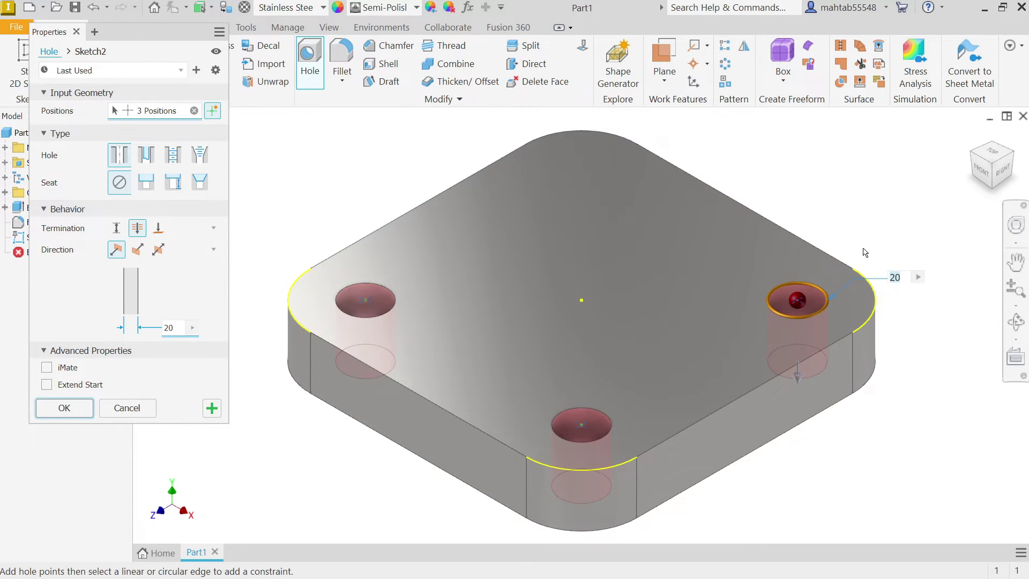
mouse_move(901, 235)
shift+middle_down()
mouse_move(863, 211)
mouse_move(793, 215)
mouse_move(739, 282)
shift+middle_up()
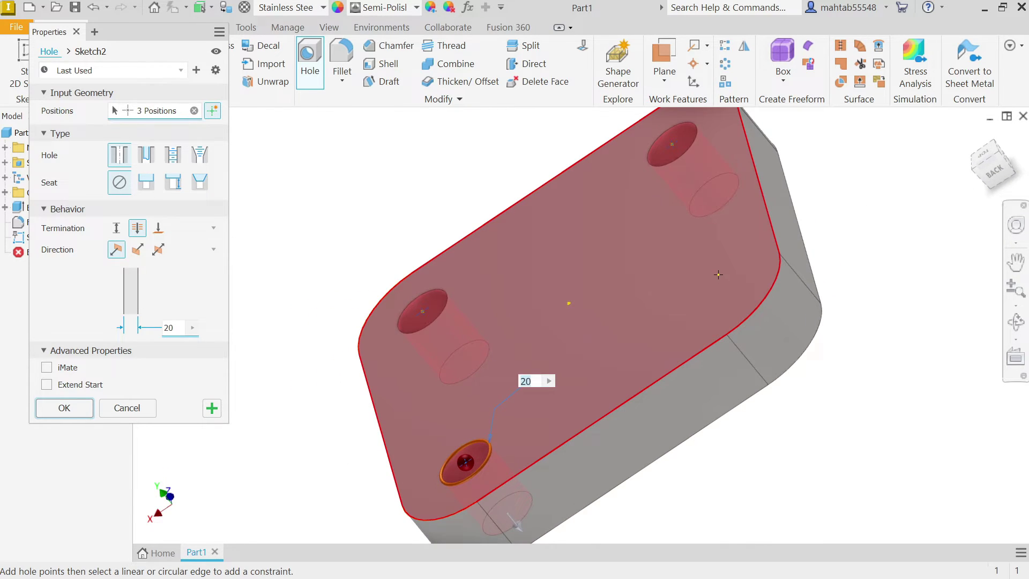
click(718, 274)
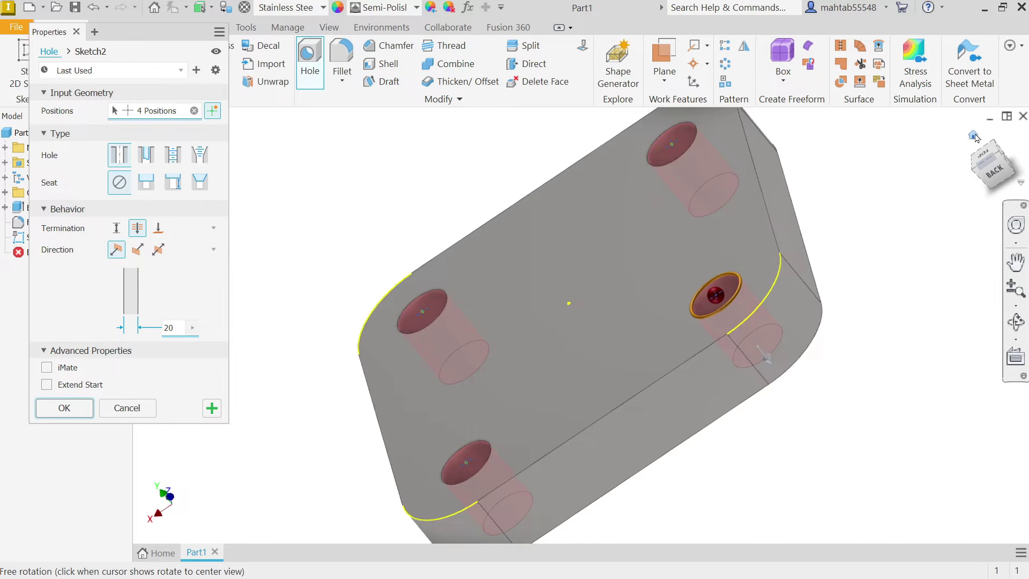
click(975, 136)
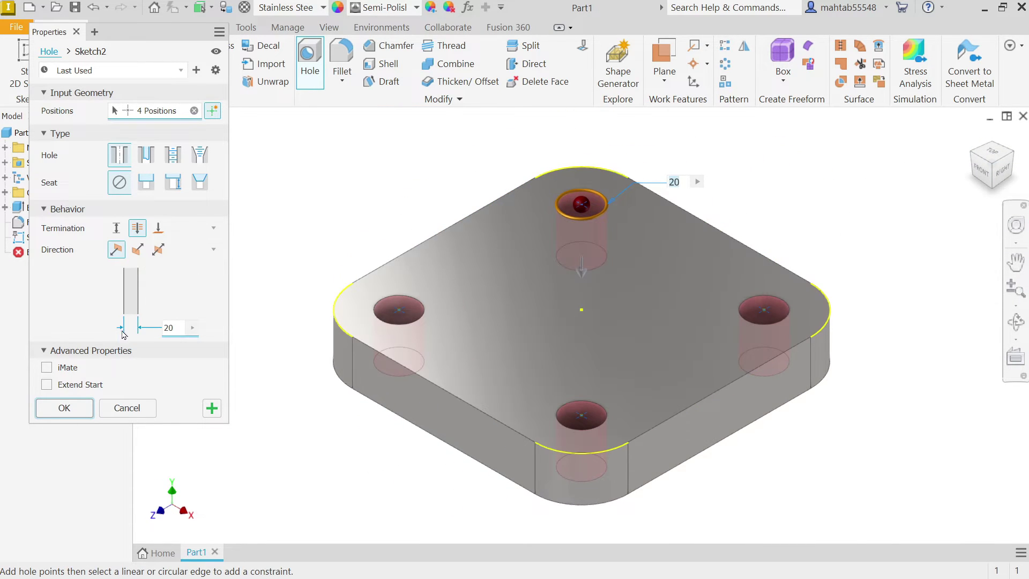
click(71, 409)
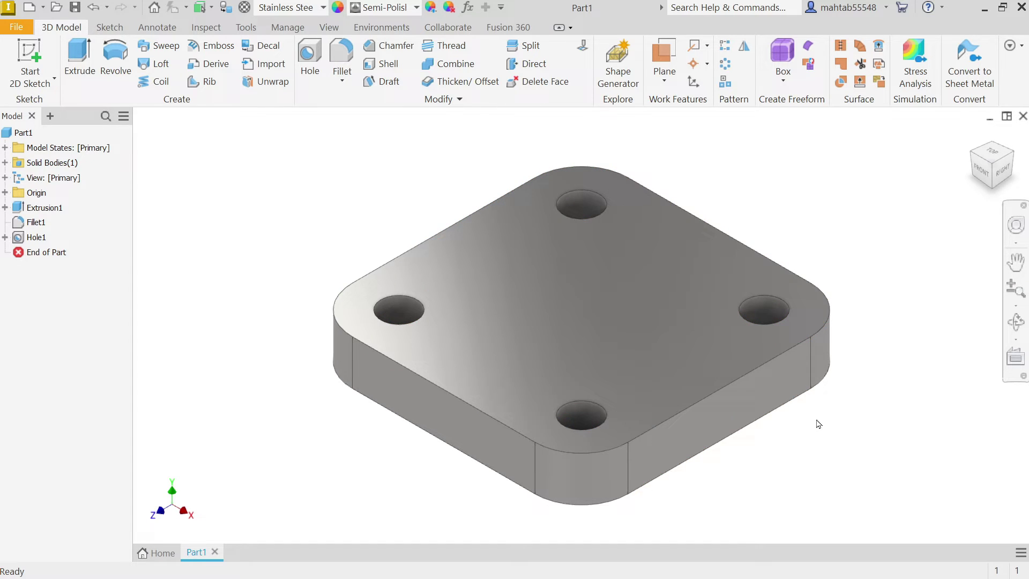
- Sketch a 112 mm diameter circle centred on the origin on the plate's bottom face
shift+middle_drag(819, 423, 804, 300)
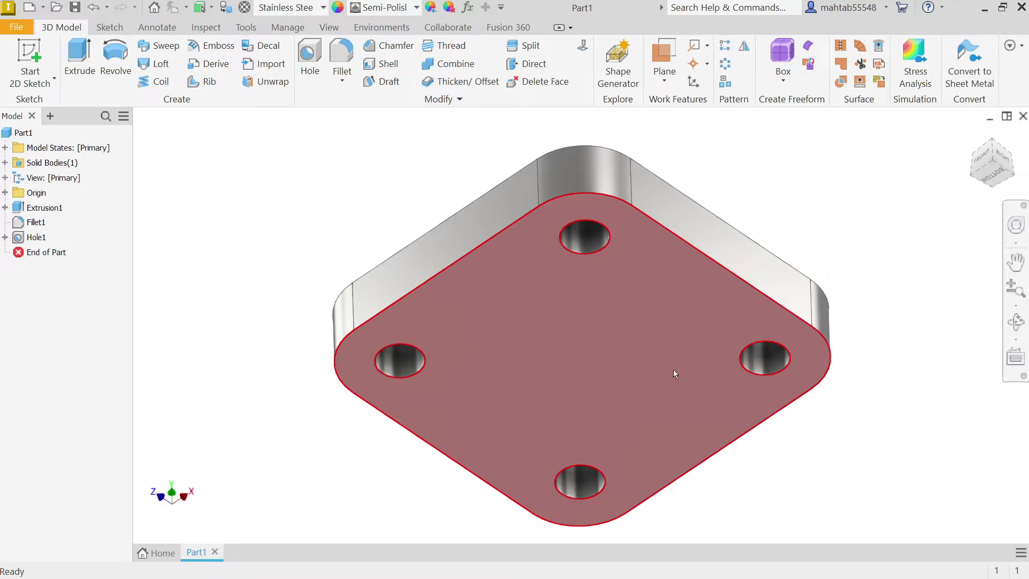
click(618, 356)
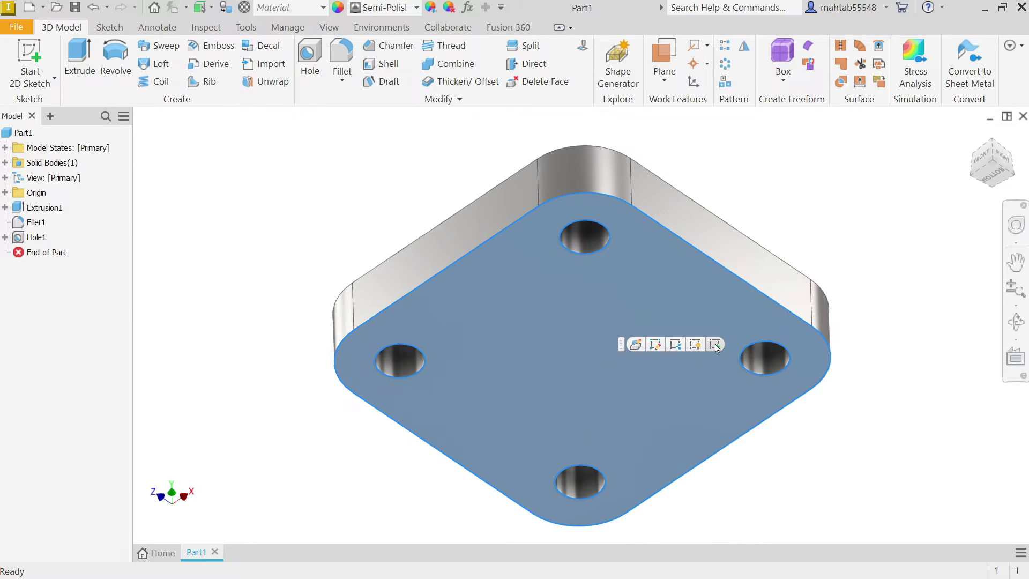
click(716, 346)
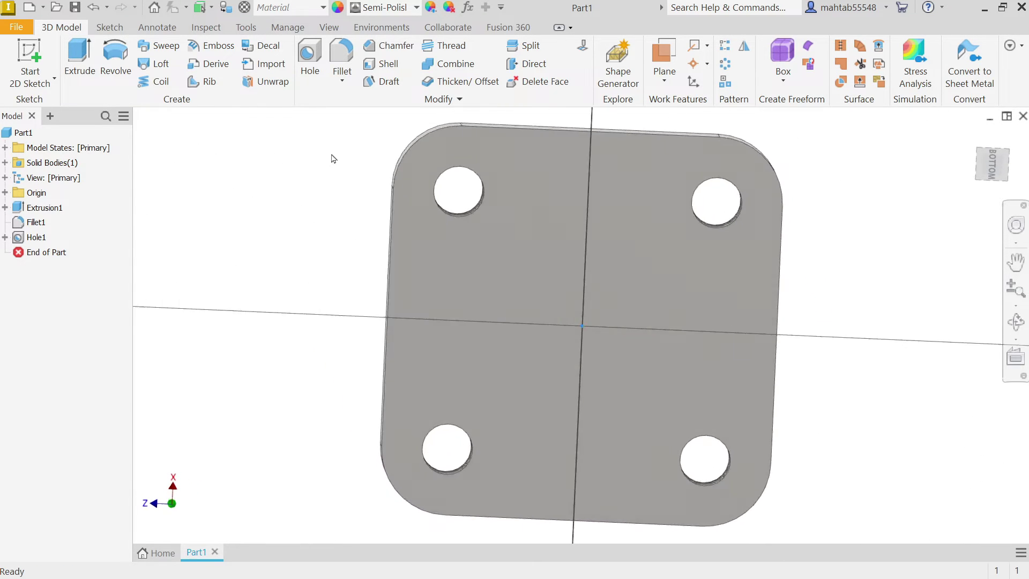
click(118, 57)
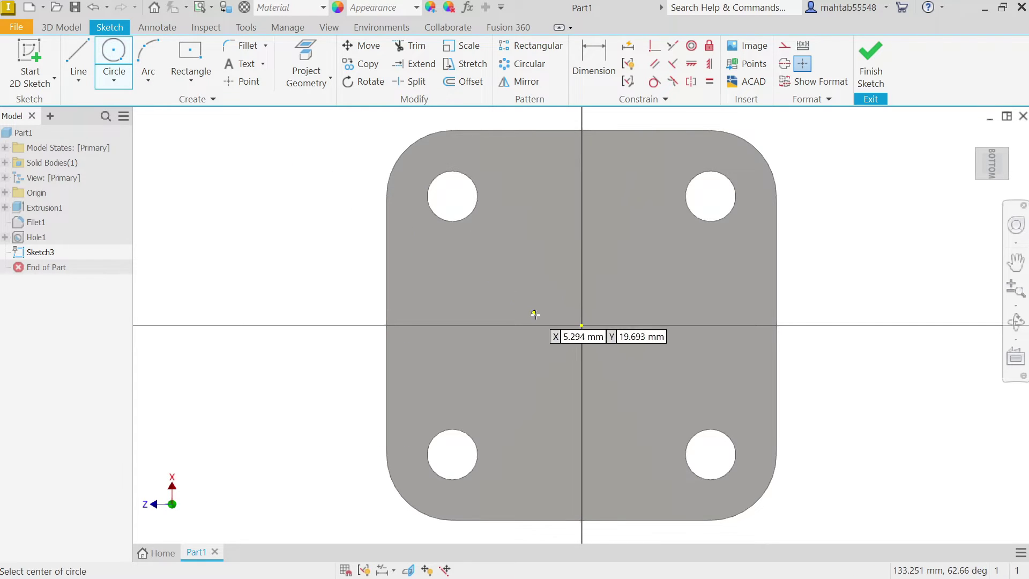
click(582, 325)
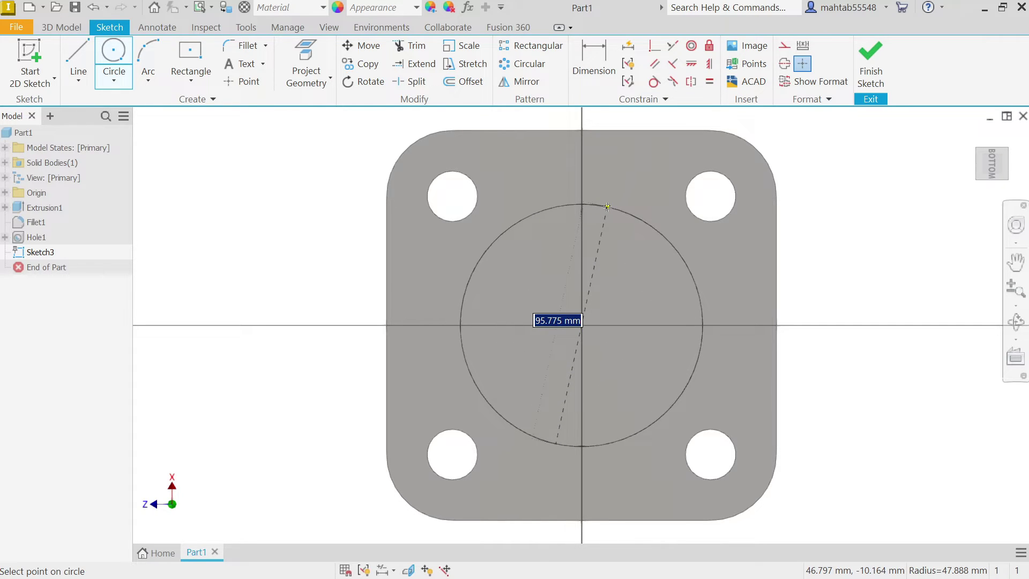
text(112)
key(Return)
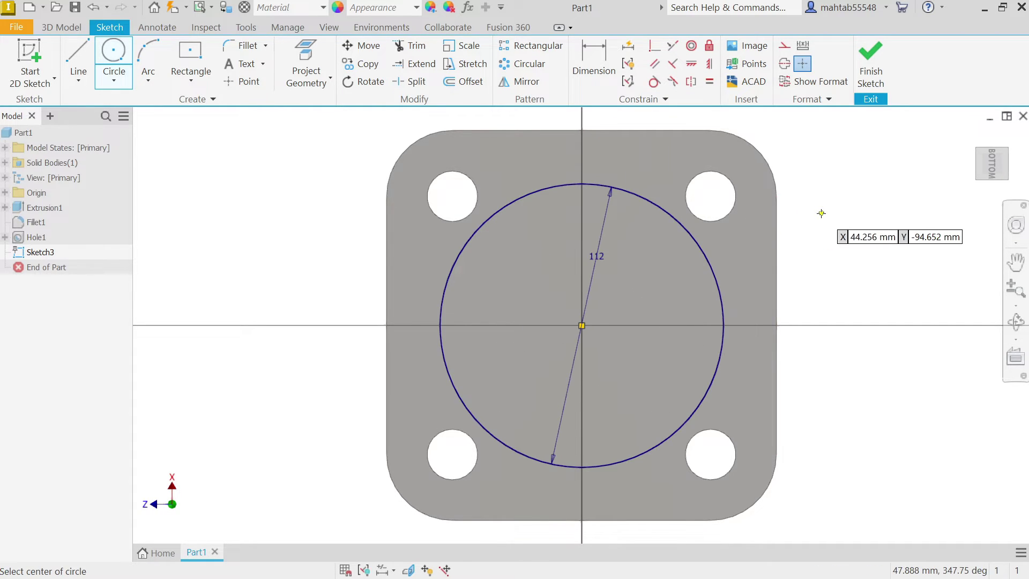
right_click(822, 212)
click(864, 222)
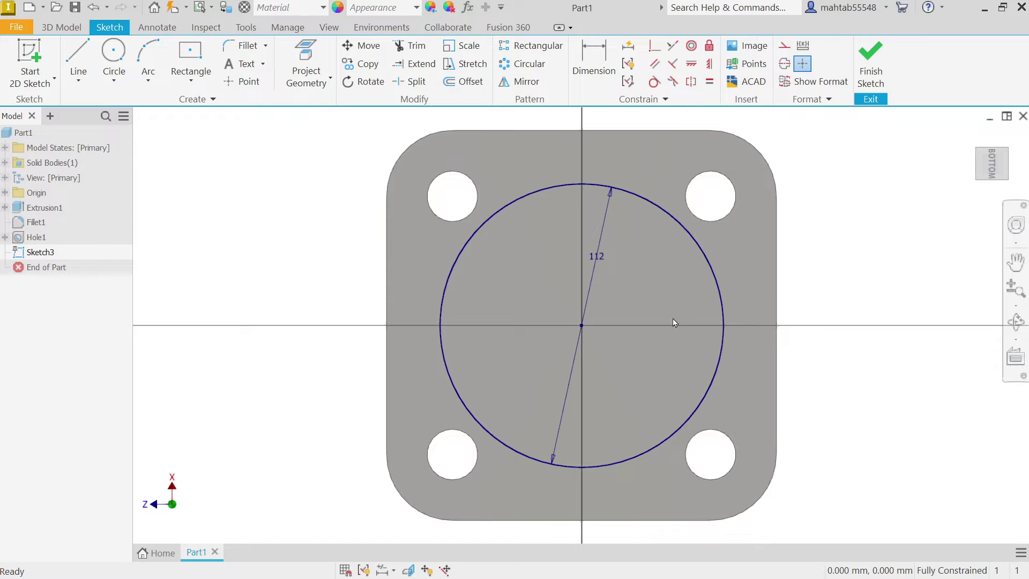
click(871, 61)
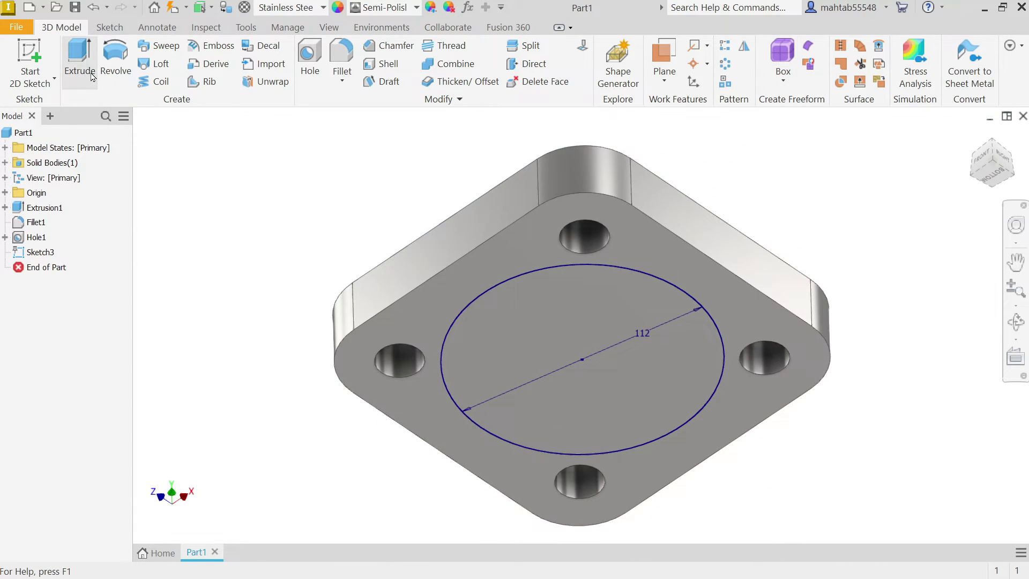
- Extrude the 112 mm circle 6 mm as a Join boss on the underside
click(81, 62)
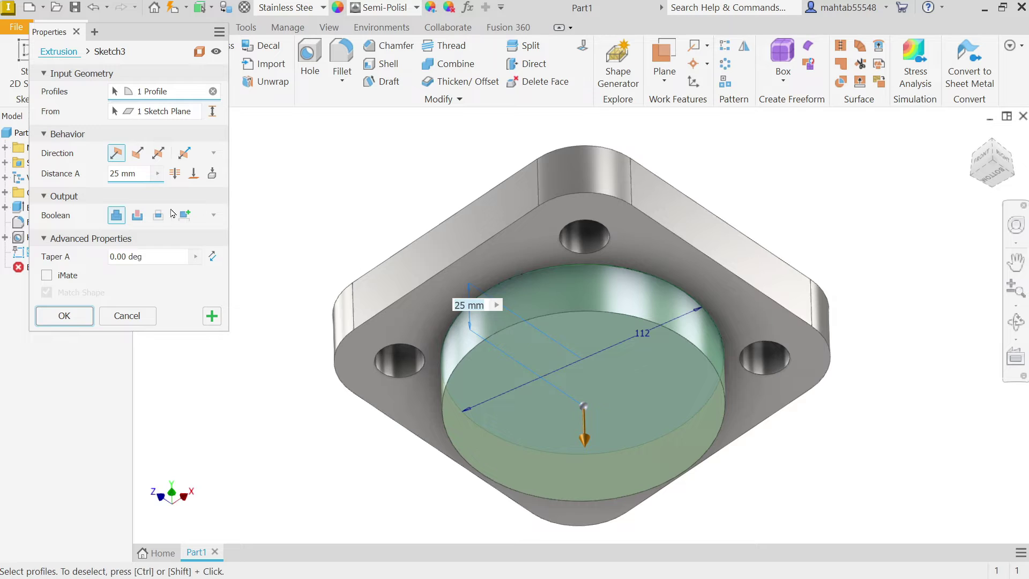
drag(141, 173, 100, 178)
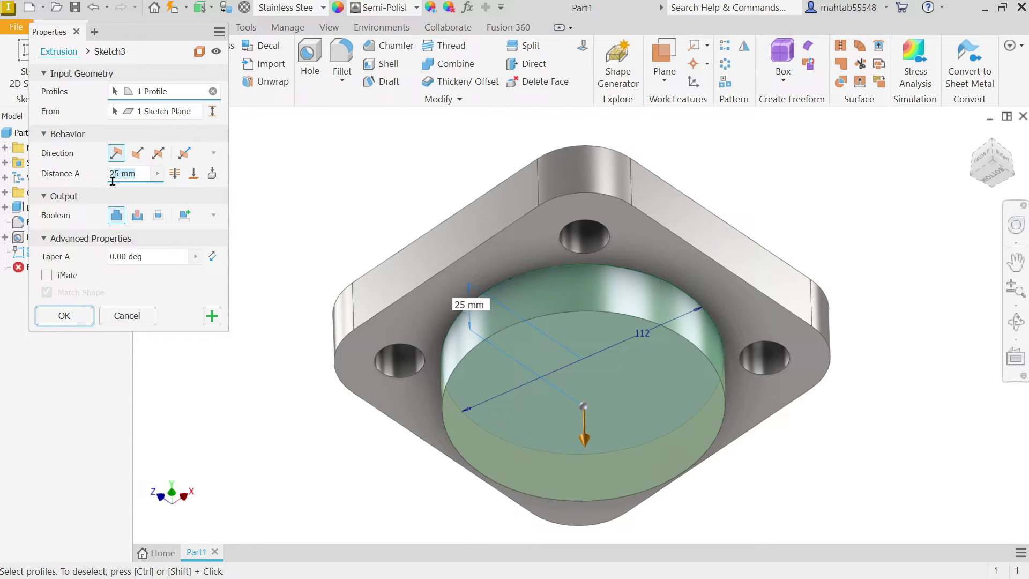
text(6)
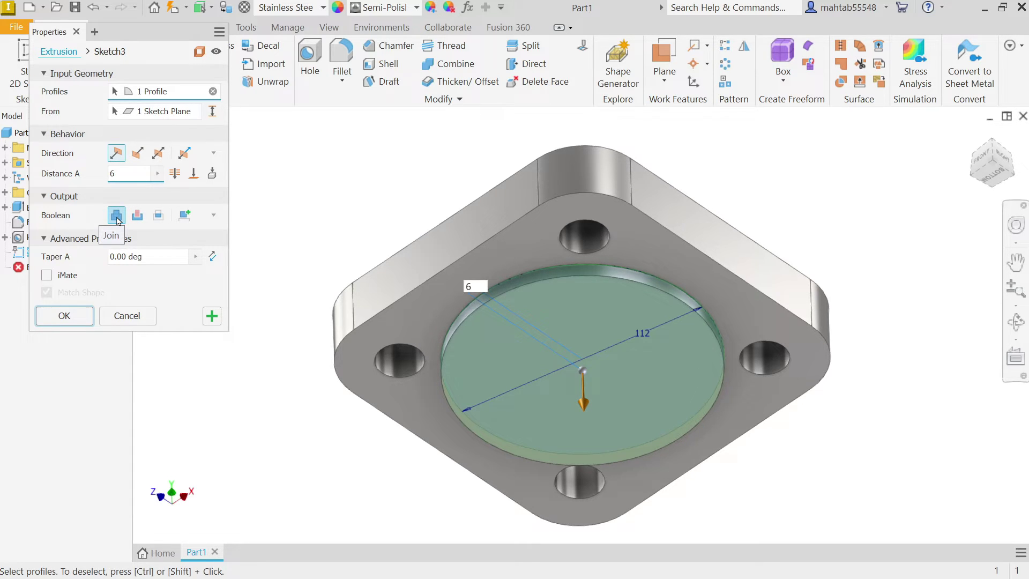
click(138, 215)
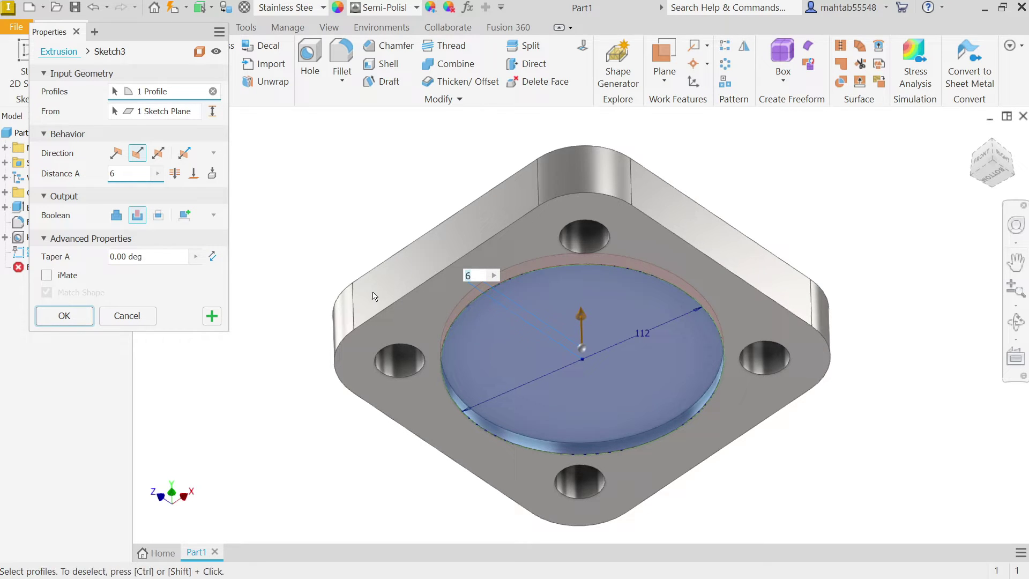
click(117, 216)
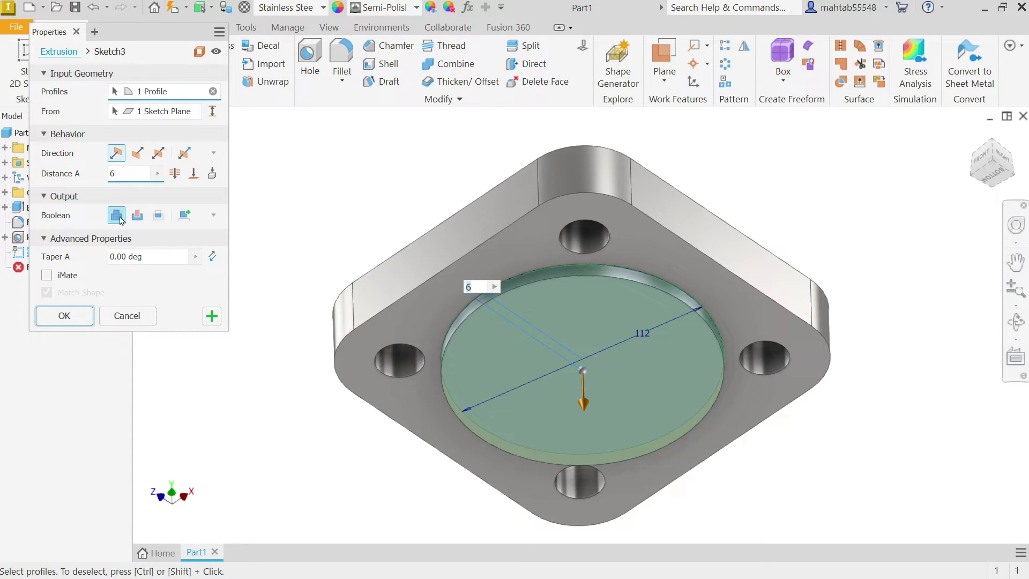
click(64, 315)
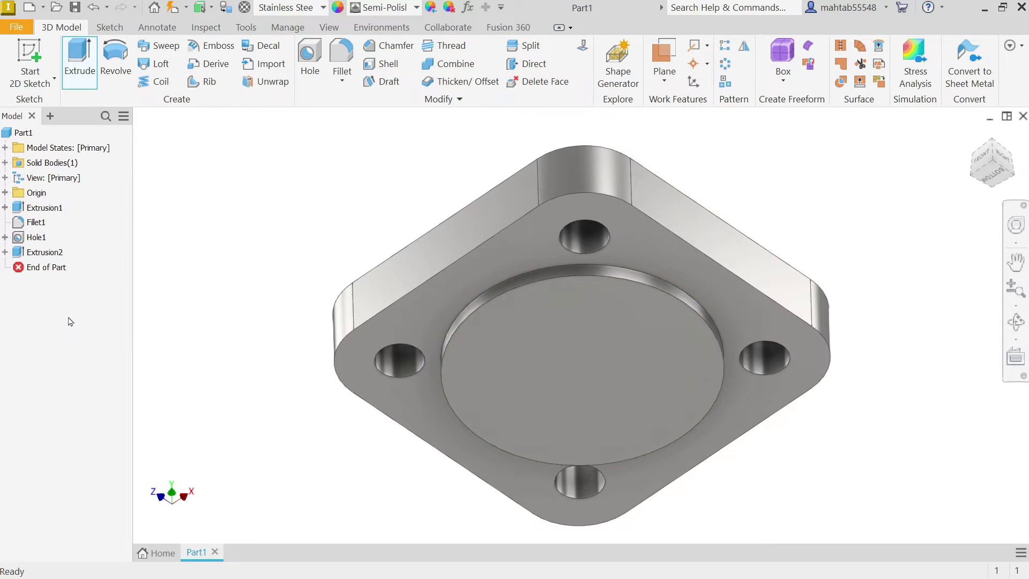
drag(394, 235, 404, 289)
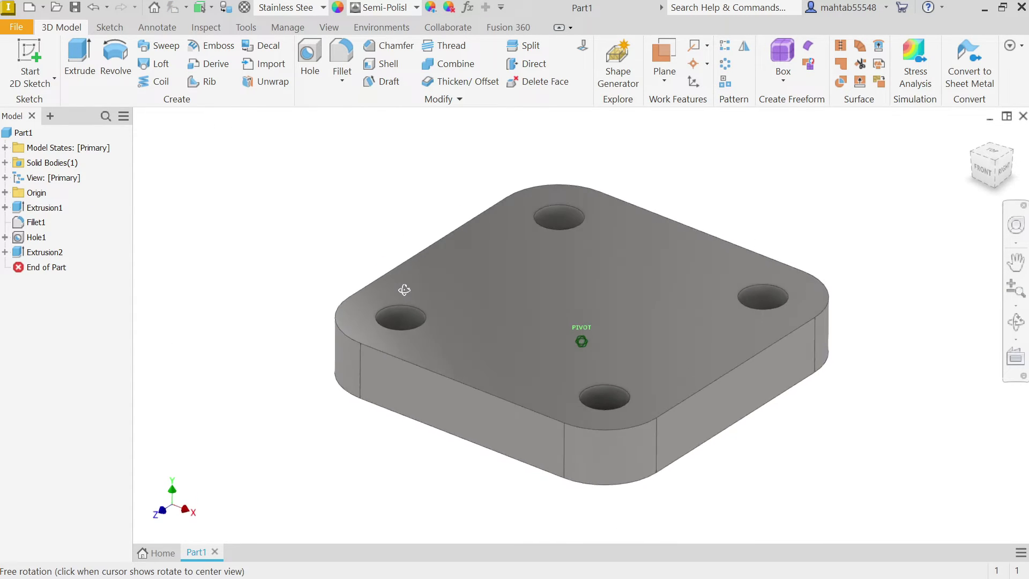
key(alt+Tab)
scroll(347, 426, up, 4)
scroll(348, 427, up, 1)
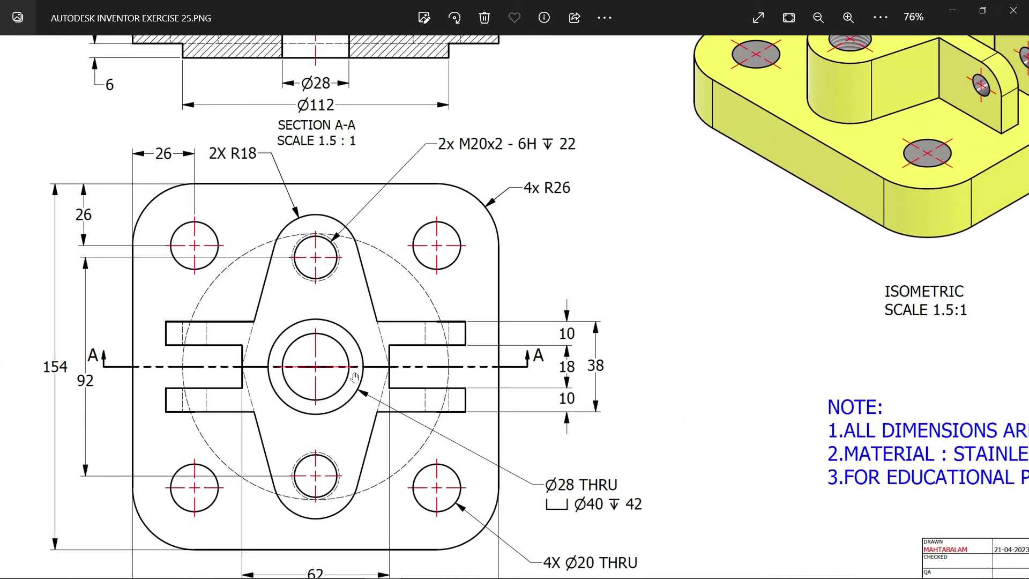
drag(339, 356, 388, 325)
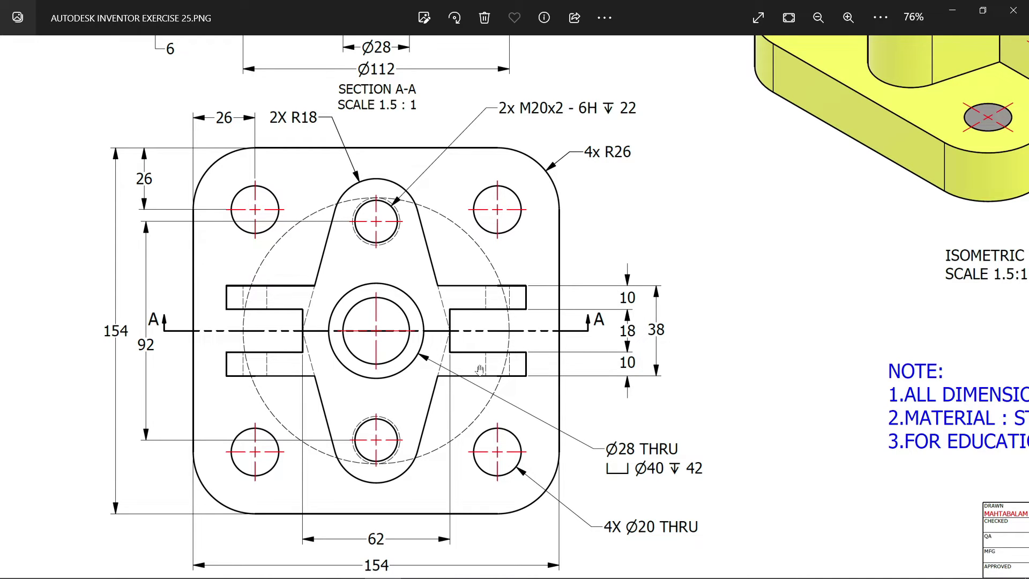
drag(449, 389, 453, 297)
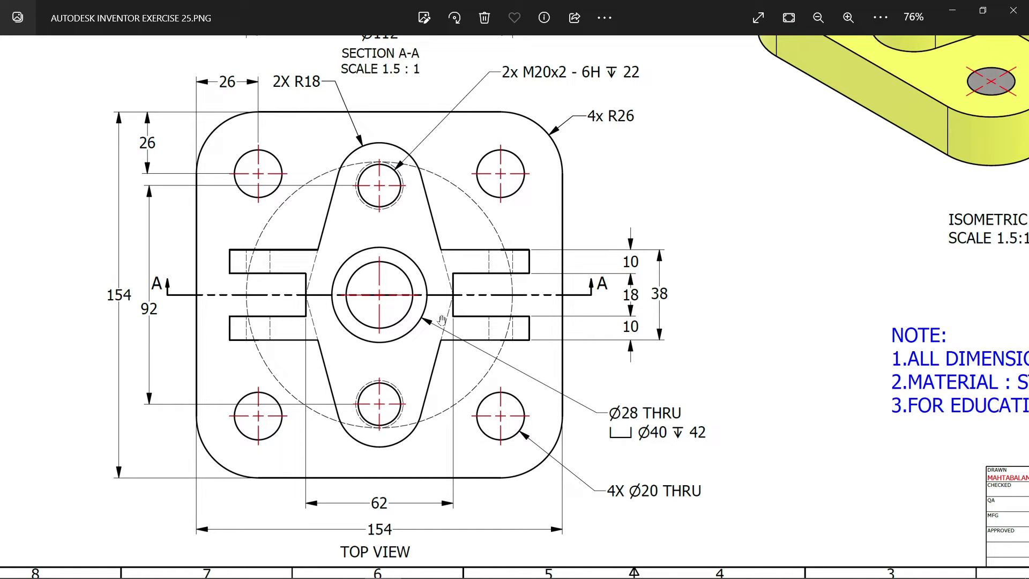
drag(426, 175, 429, 446)
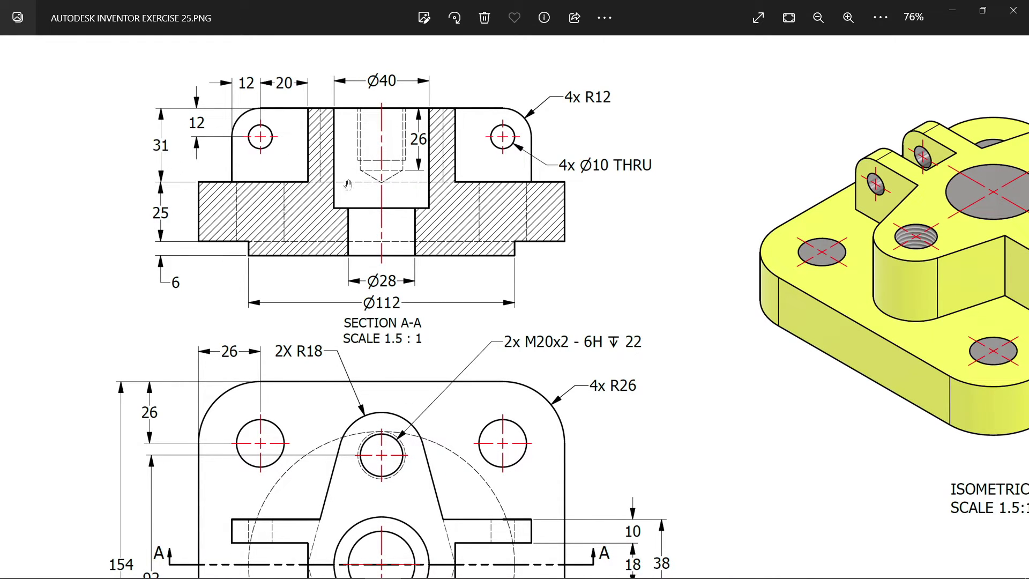
drag(455, 357, 456, 242)
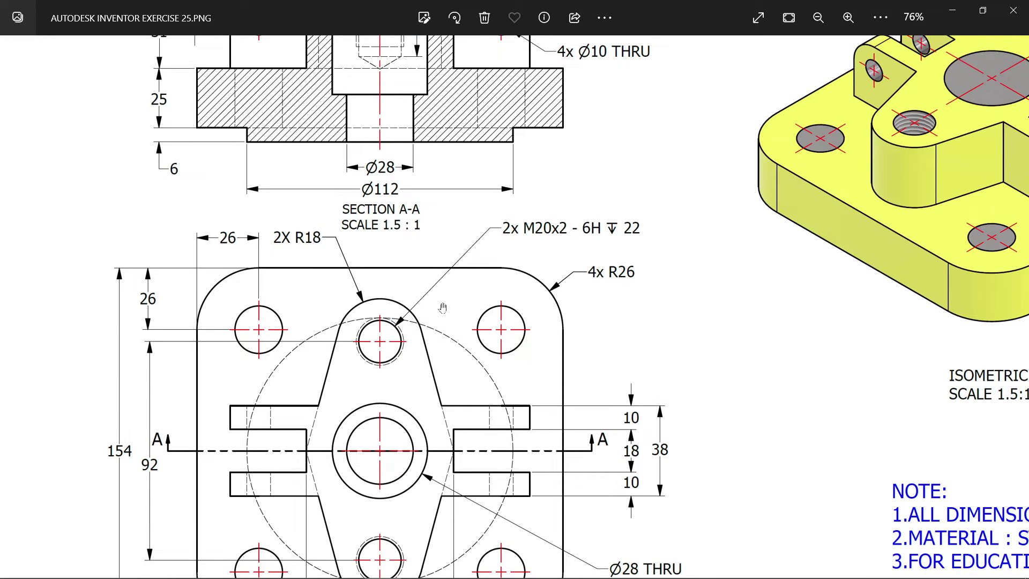
drag(443, 307, 460, 248)
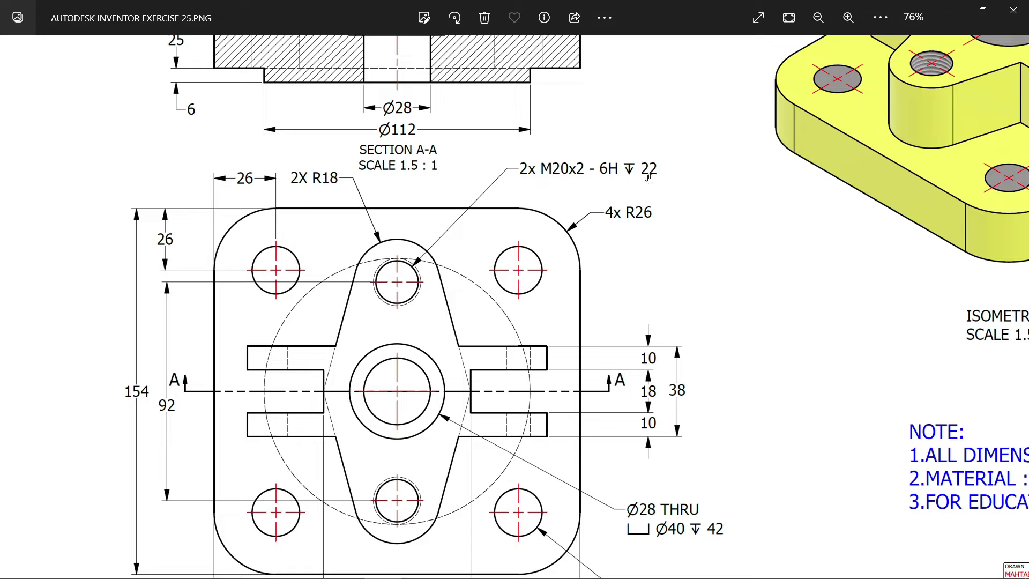
mouse_move(615, 108)
mouse_down()
mouse_move(618, 241)
mouse_move(643, 318)
mouse_up()
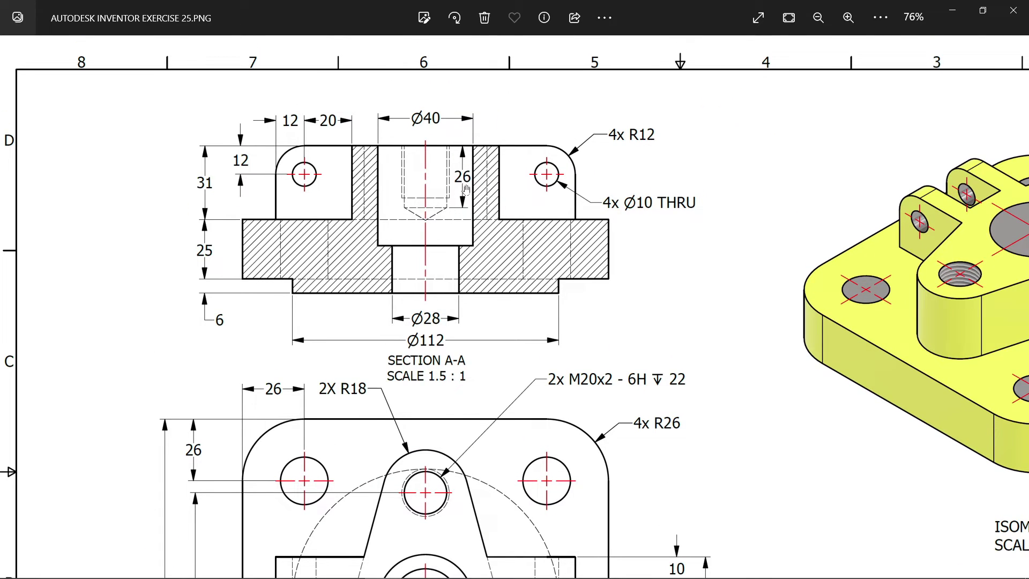
drag(532, 332, 529, 159)
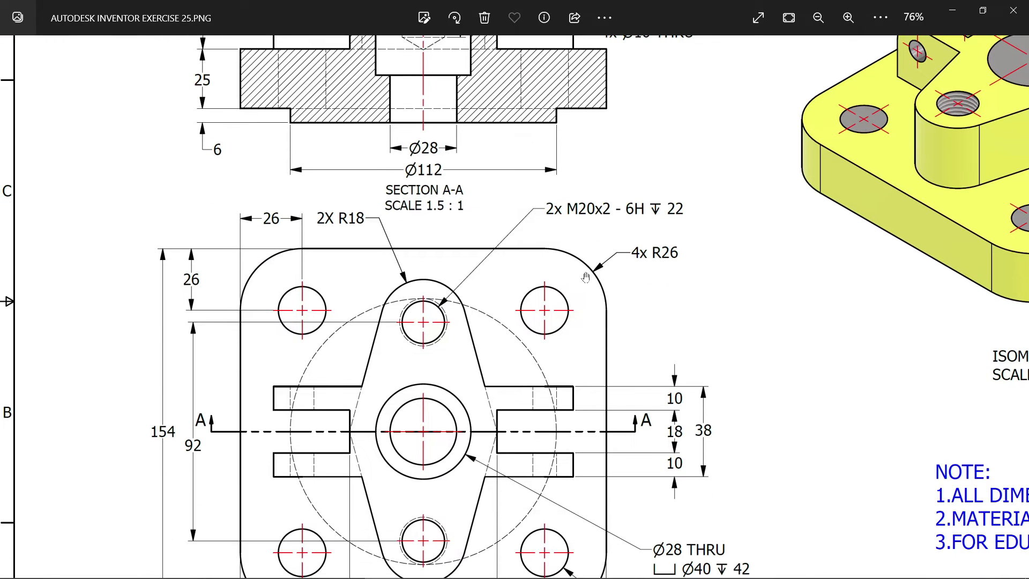
drag(586, 277, 581, 225)
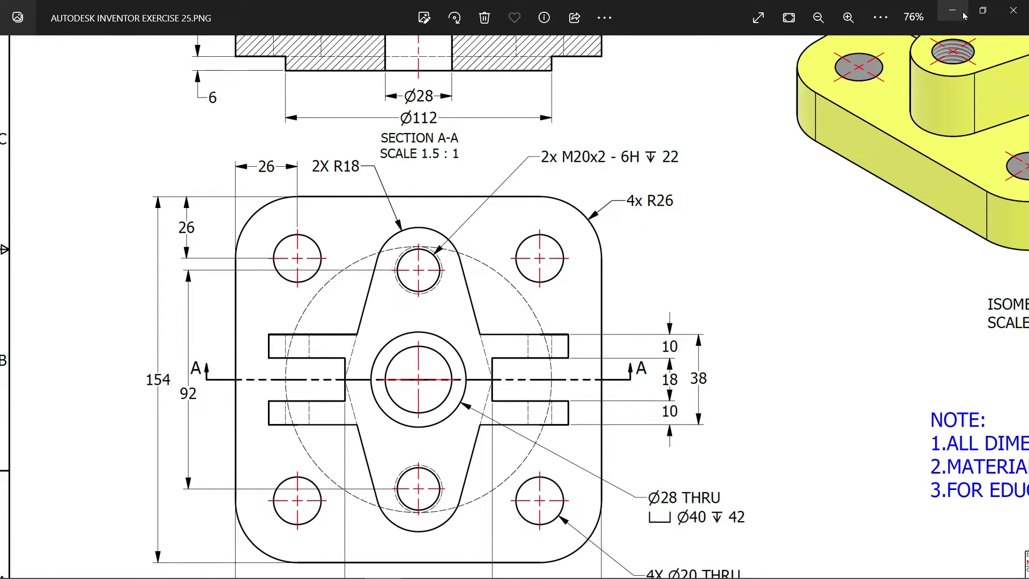
- Start a new sketch on the plate's top face
click(955, 10)
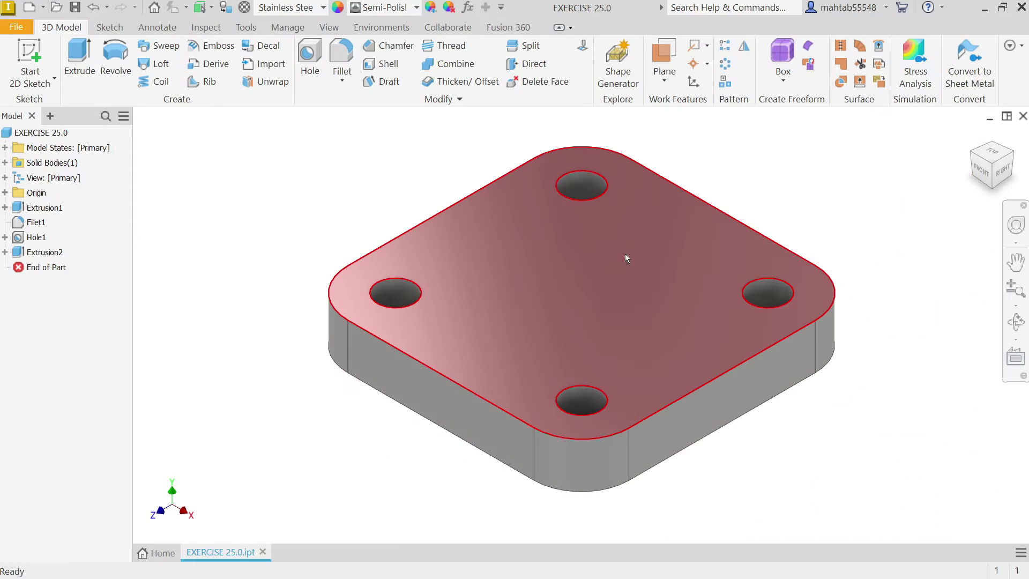
click(590, 291)
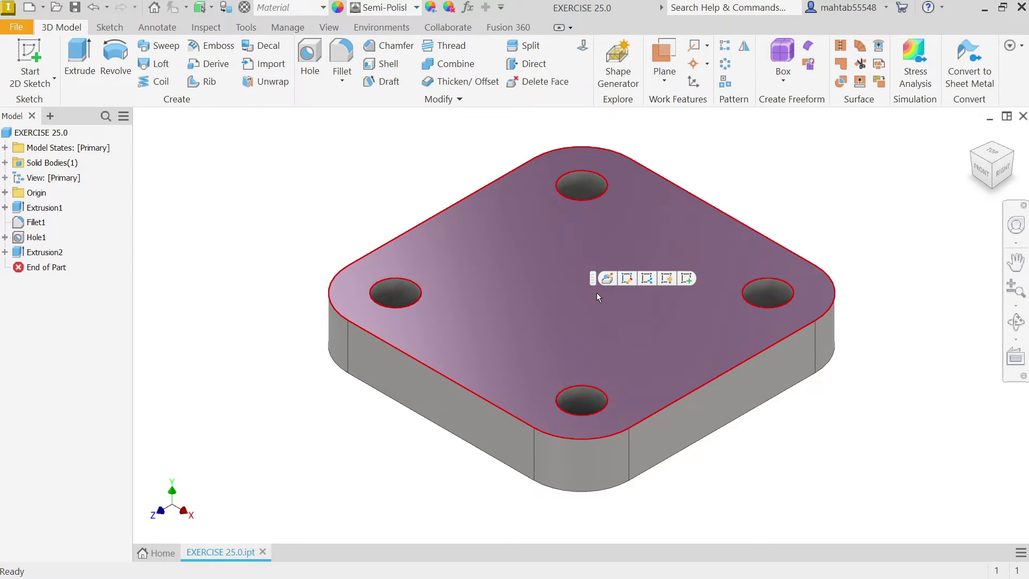
click(686, 278)
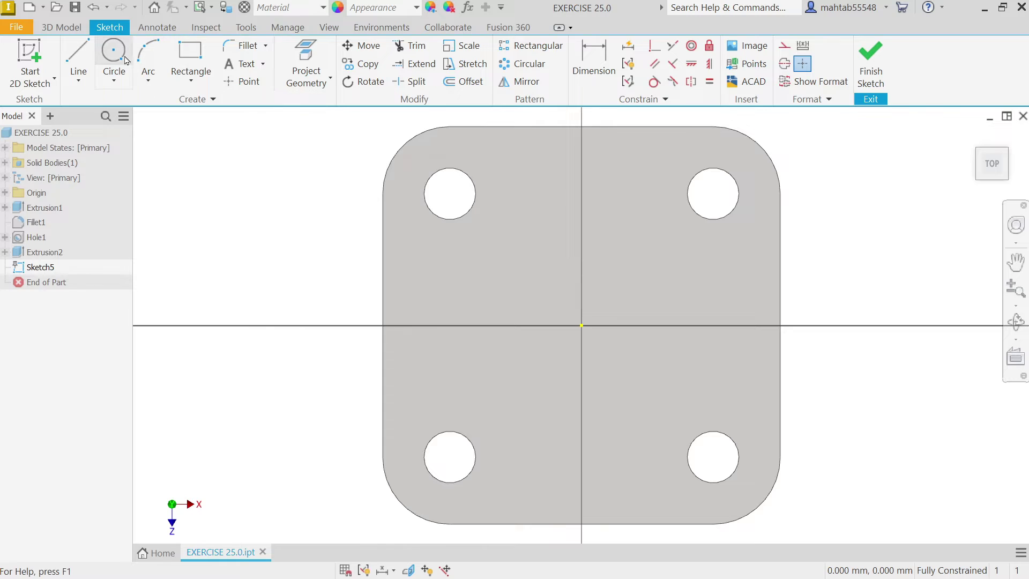
- Draw two 36 mm (18*2) circles on the vertical axis, above and below the origin
click(114, 52)
click(582, 196)
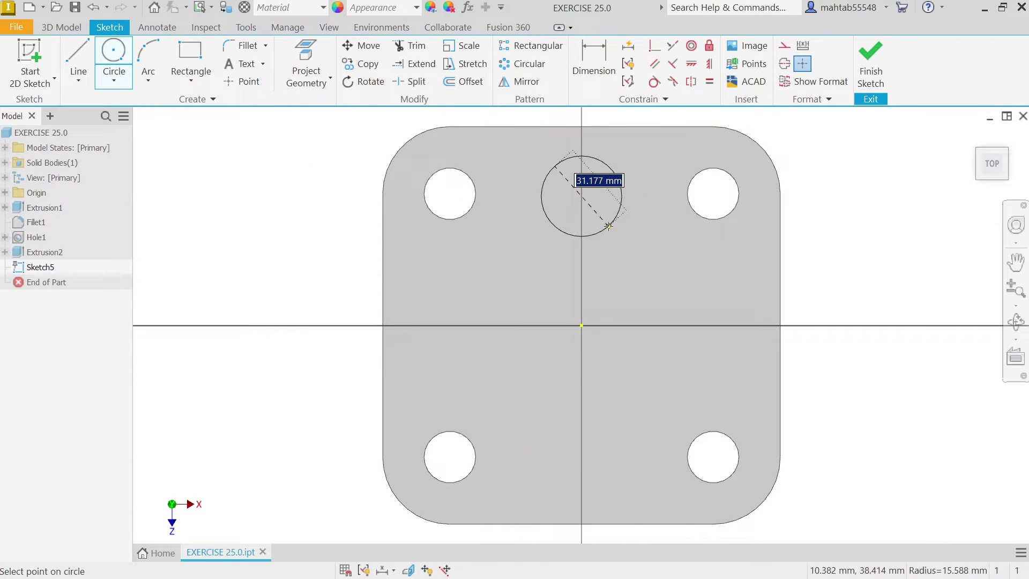
text(18)
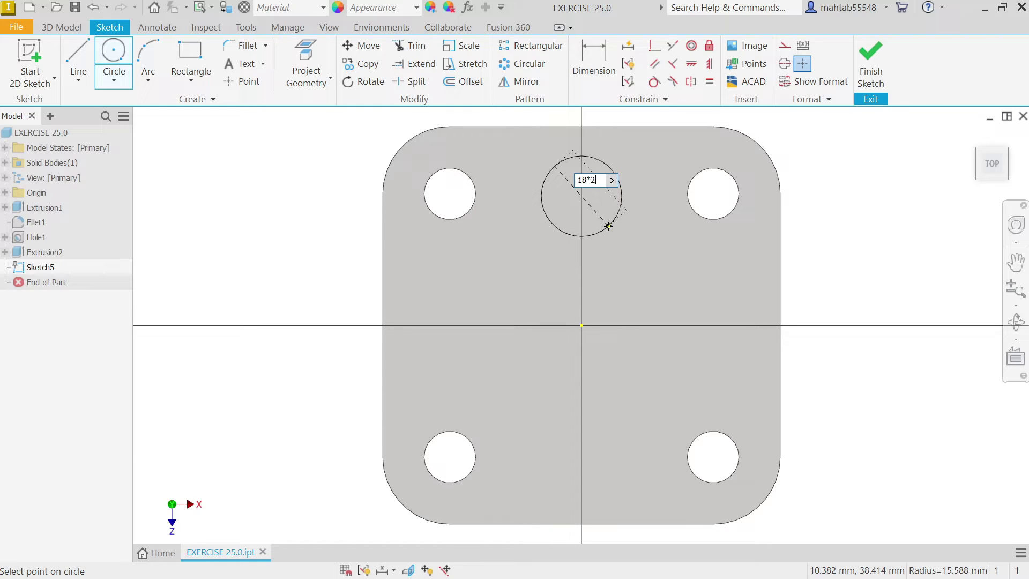
text(*2)
key(Return)
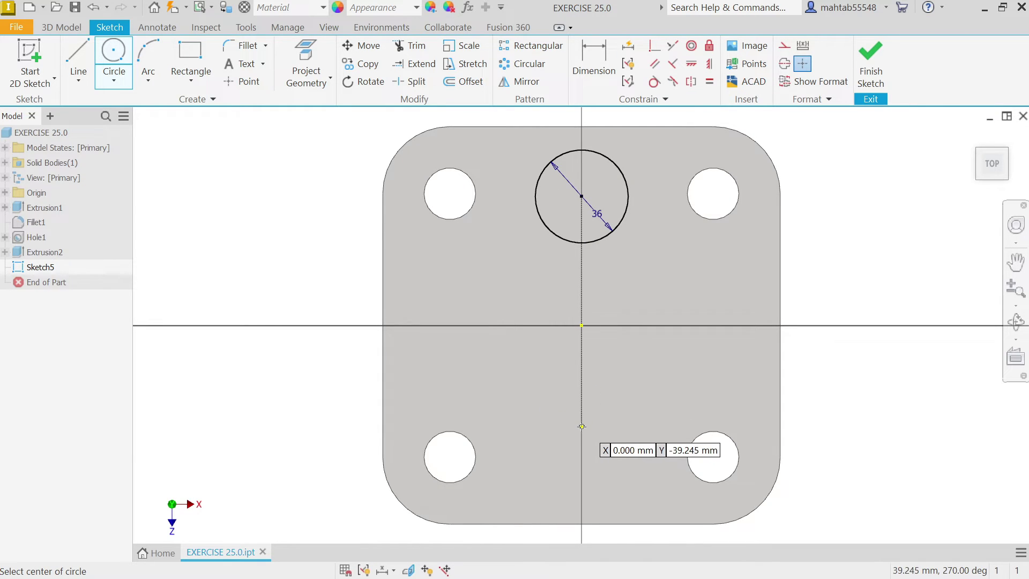
click(582, 426)
text(1)
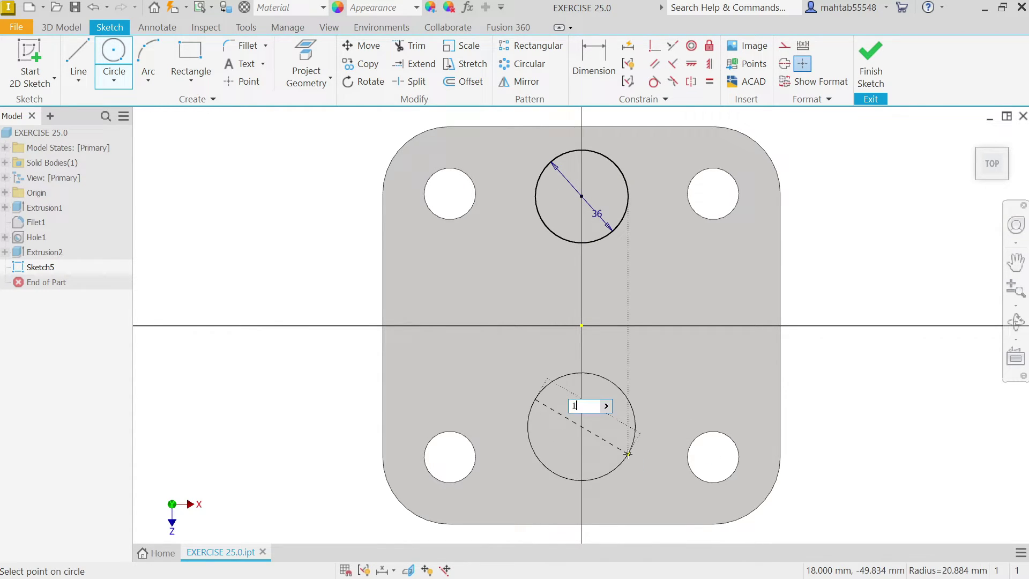
text(8*2)
key(Return)
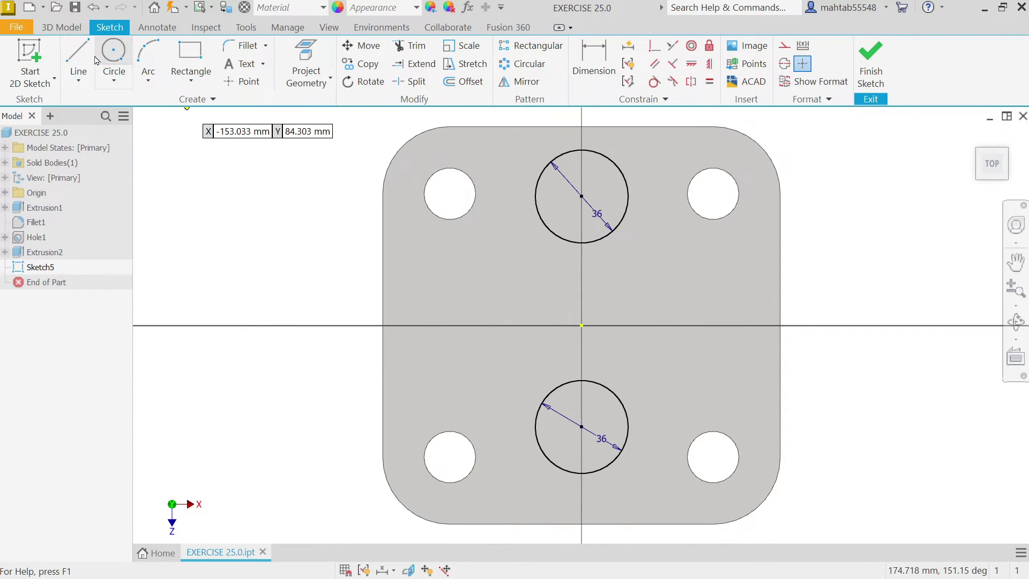
right_click(230, 207)
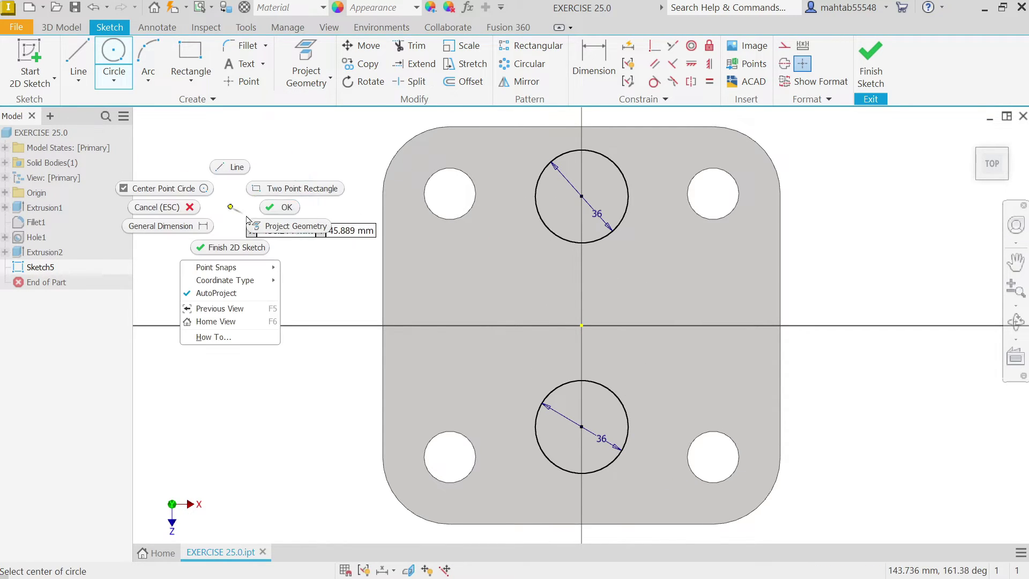
- Draw four lines from the top and bottom 36 mm circles to points on the horizontal axis
click(285, 209)
click(78, 60)
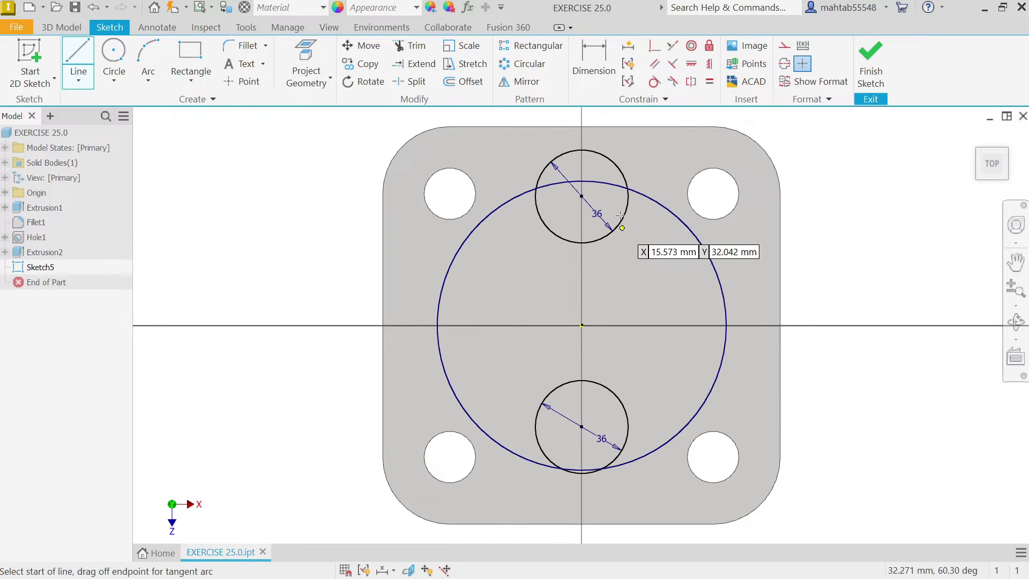
scroll(622, 225, up, 3)
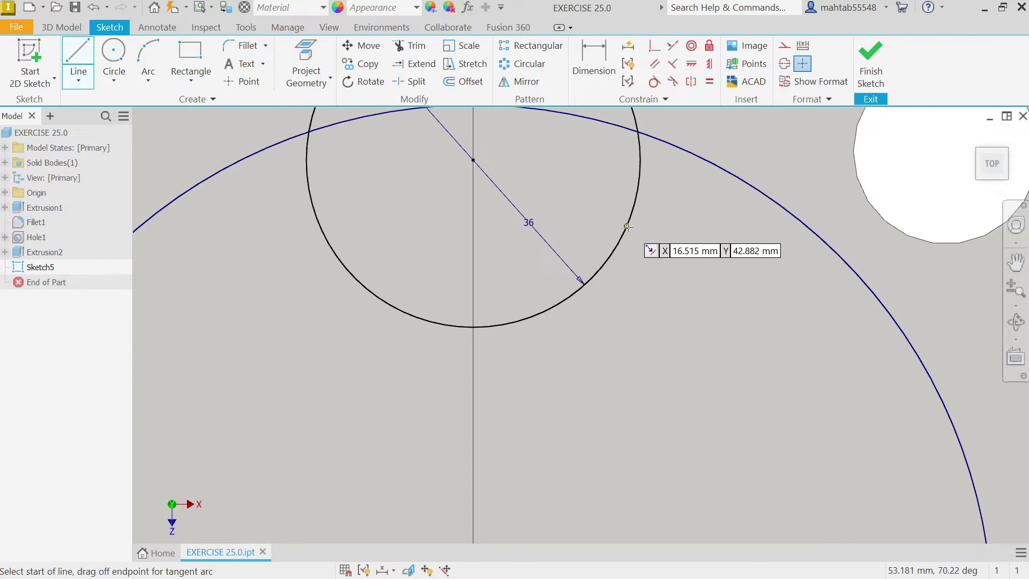
click(627, 226)
scroll(630, 243, down, 4)
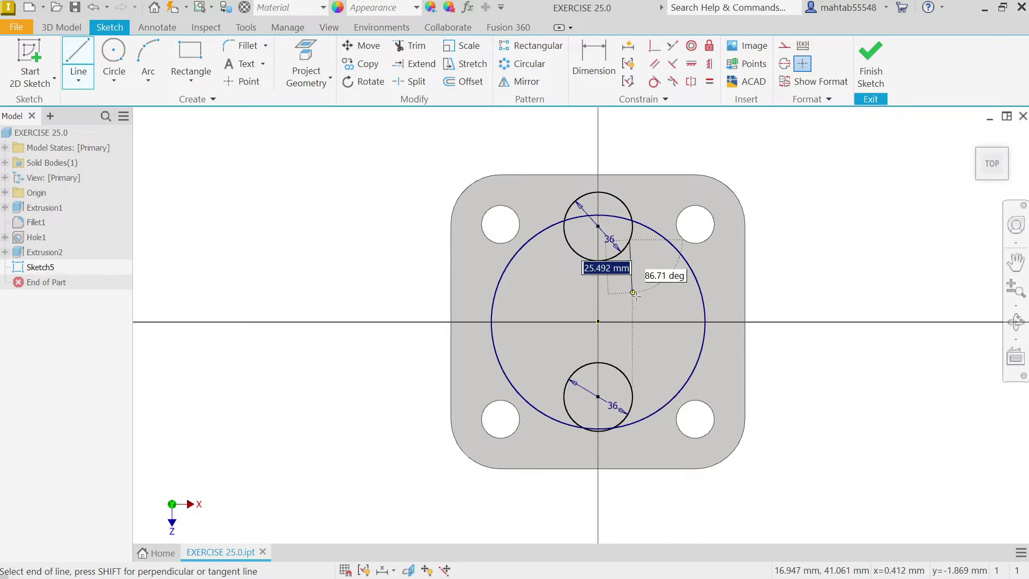
click(667, 322)
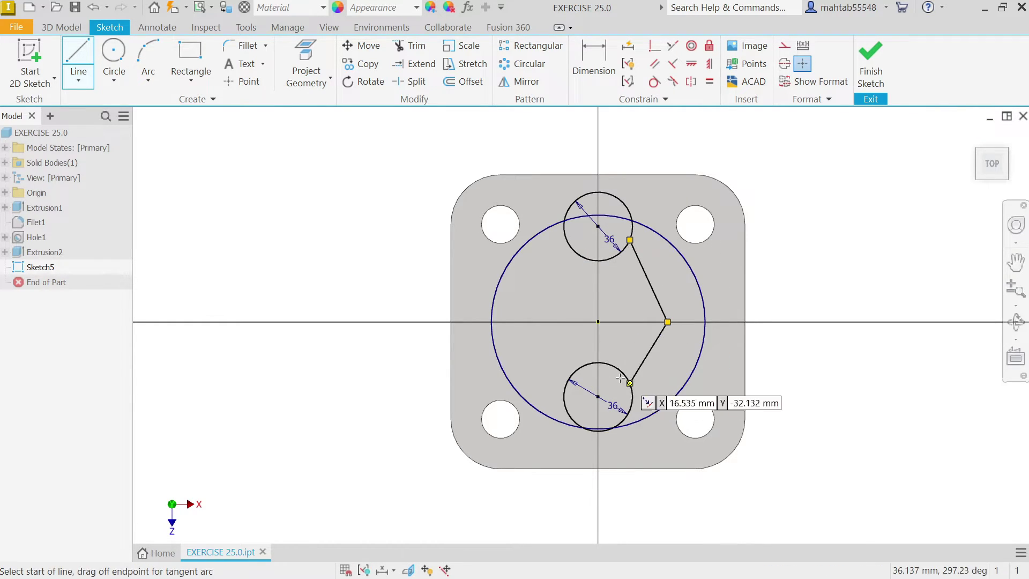
click(571, 245)
click(531, 322)
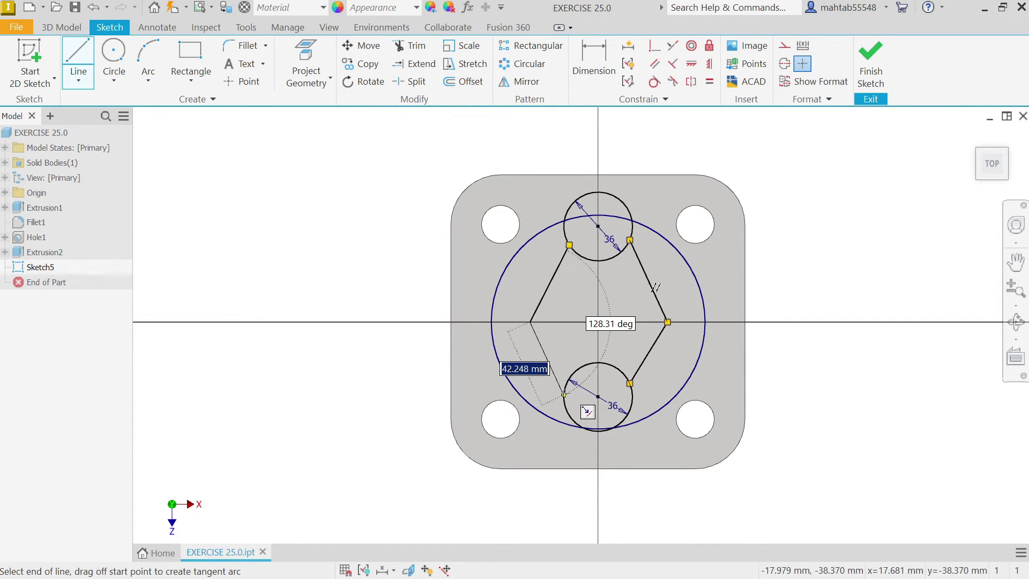
click(564, 393)
right_click(423, 284)
click(457, 269)
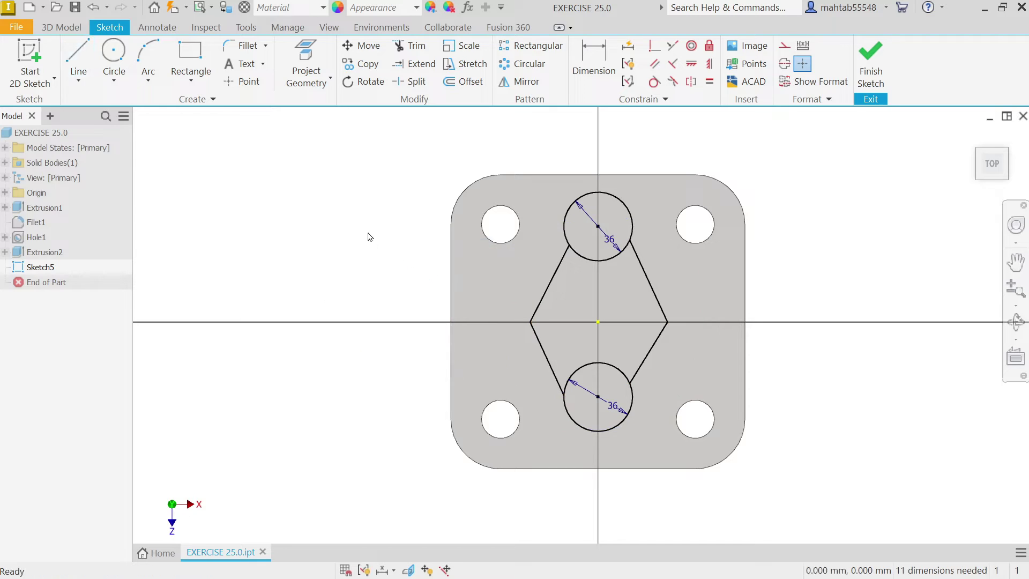
- Make the upper sides tangent to the top circle and the lower sides tangent to the bottom circle
scroll(576, 258, up, 3)
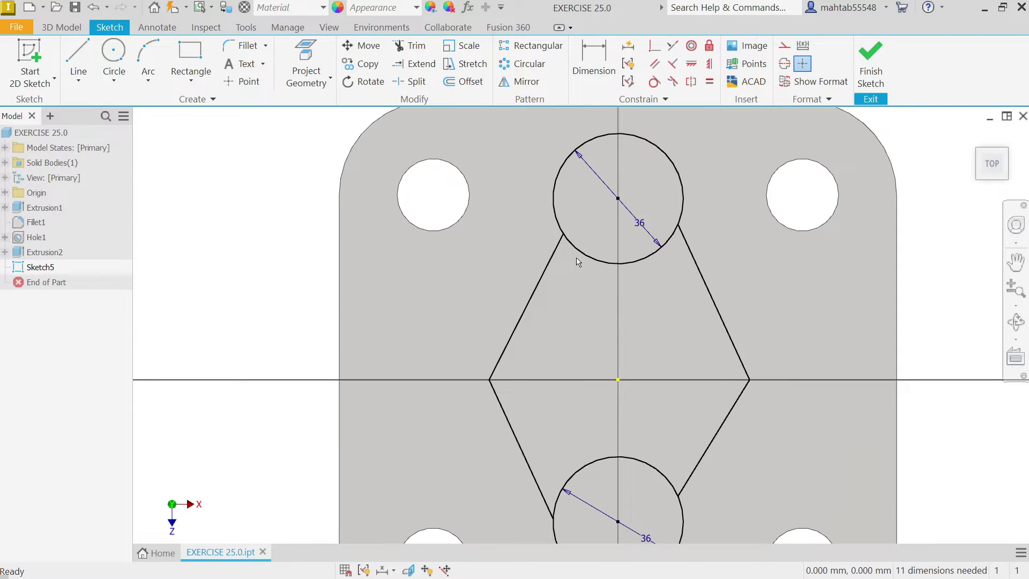
click(654, 82)
click(683, 204)
click(689, 245)
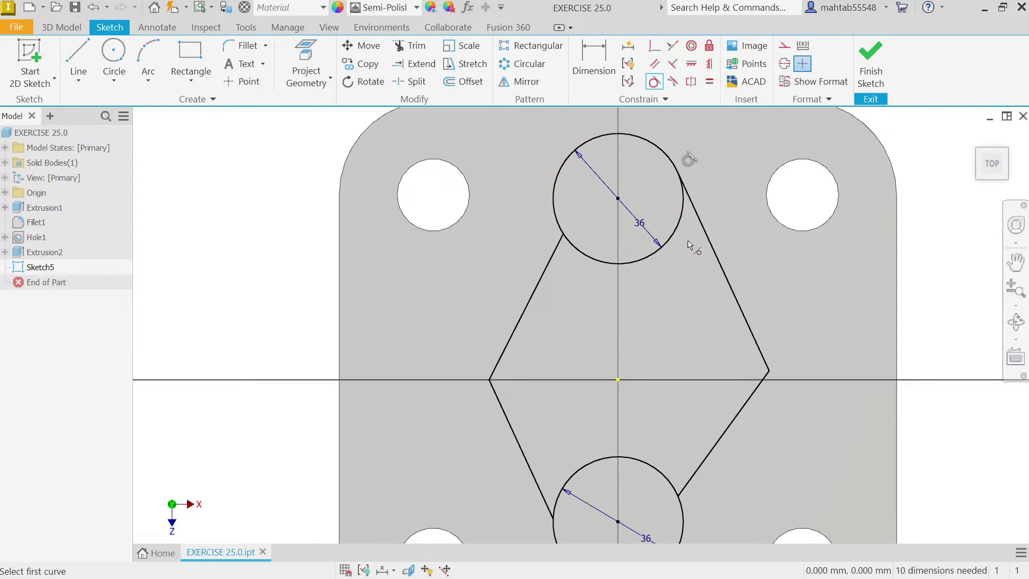
click(722, 438)
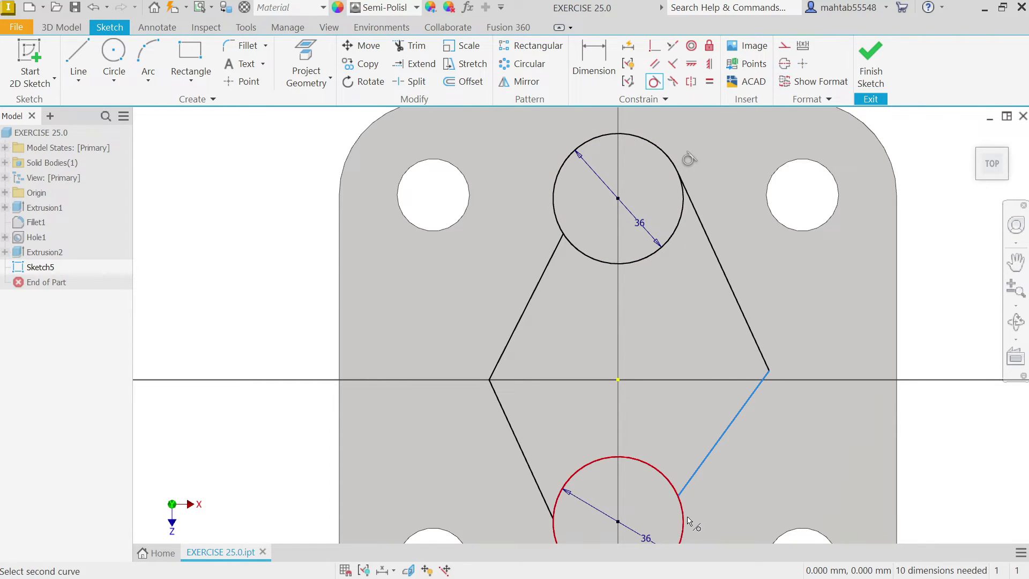
click(684, 514)
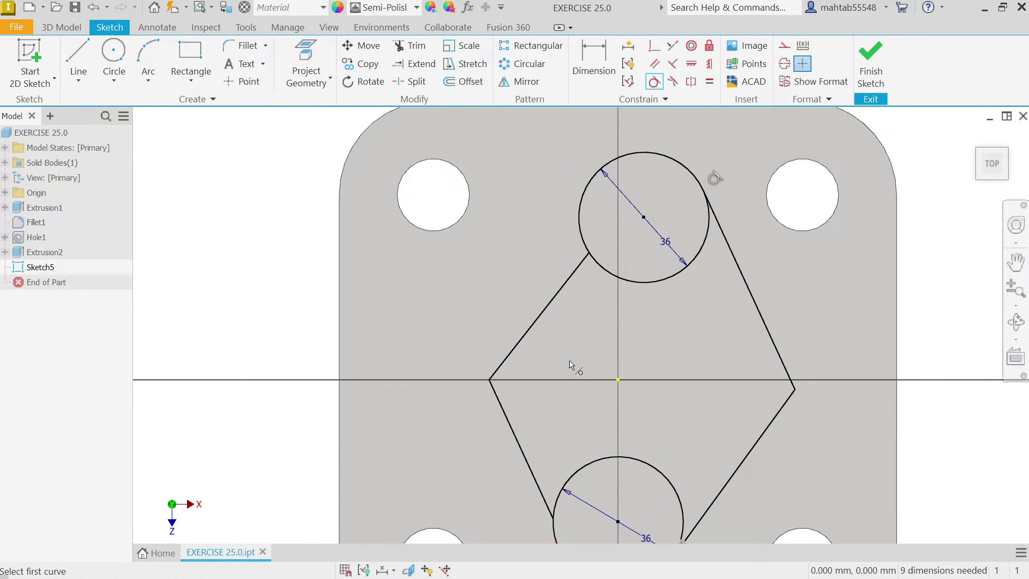
click(582, 233)
click(576, 271)
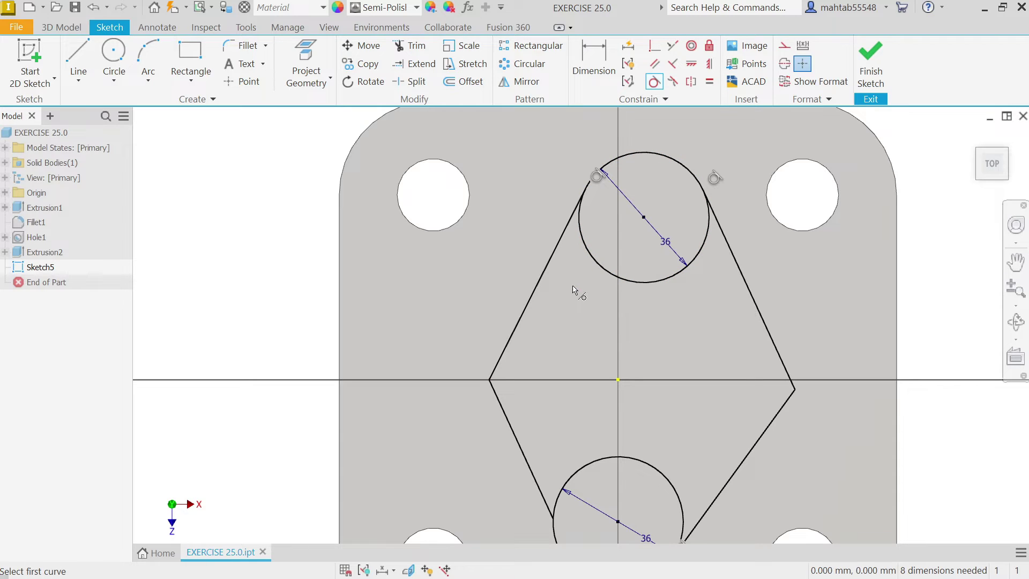
click(539, 485)
click(557, 507)
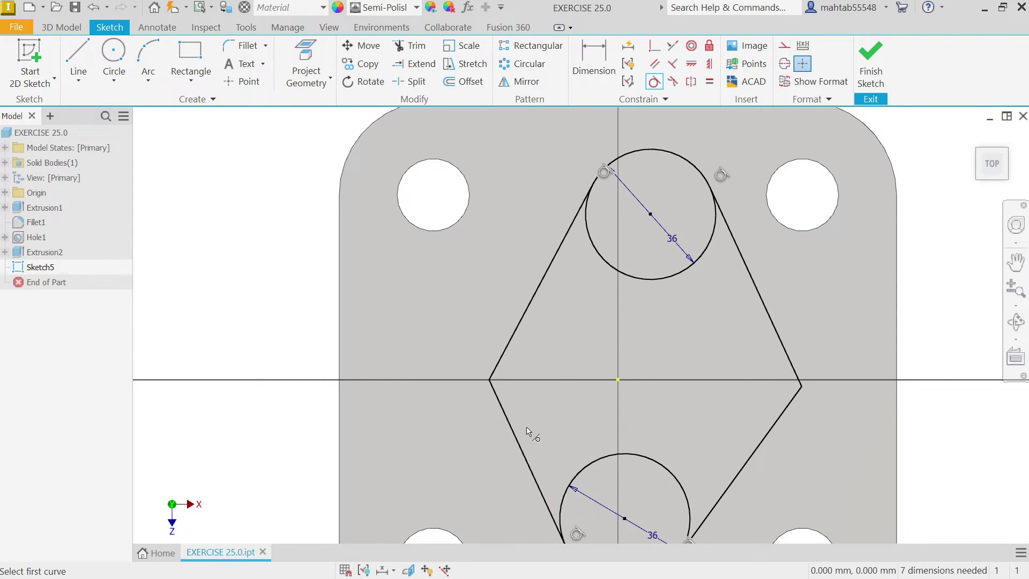
right_click(250, 215)
- Constrain both circle centres vertically in line with the origin
click(305, 216)
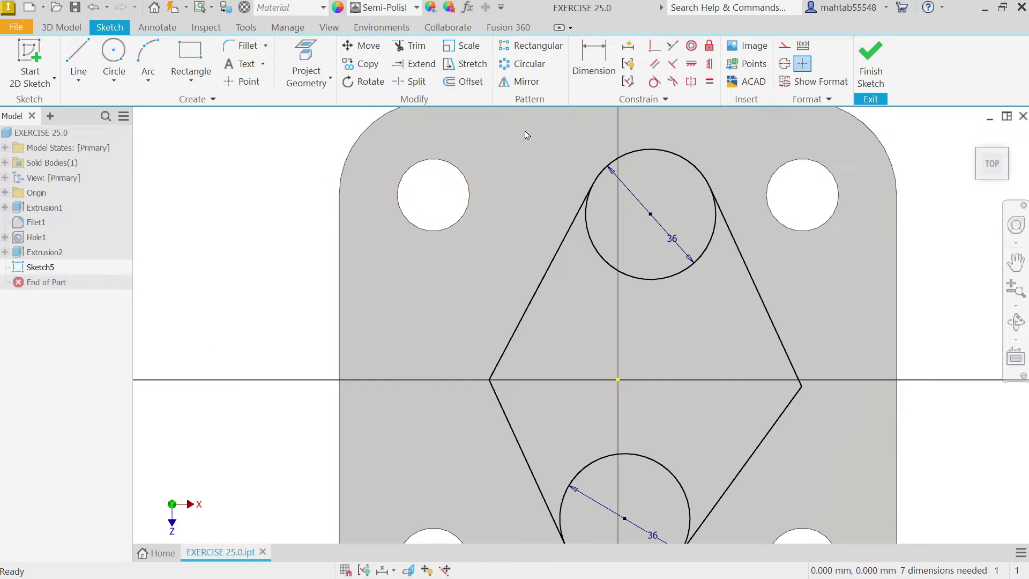
click(711, 66)
click(651, 214)
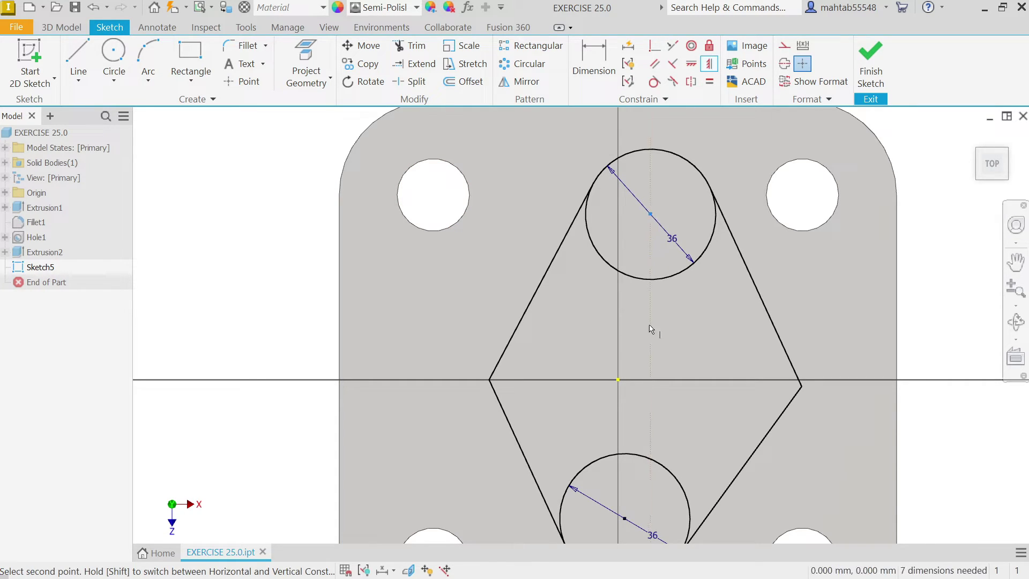
click(619, 381)
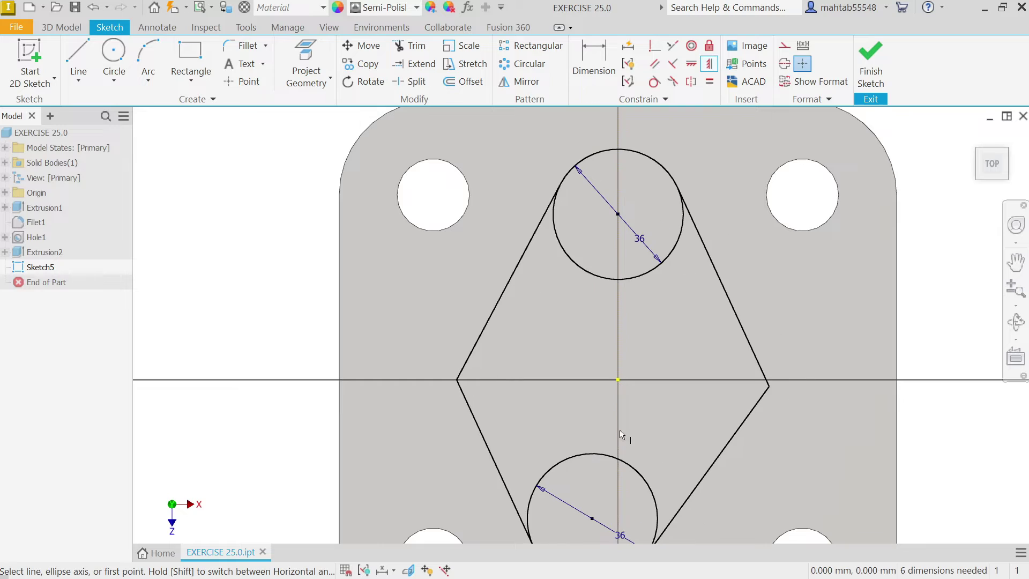
click(593, 519)
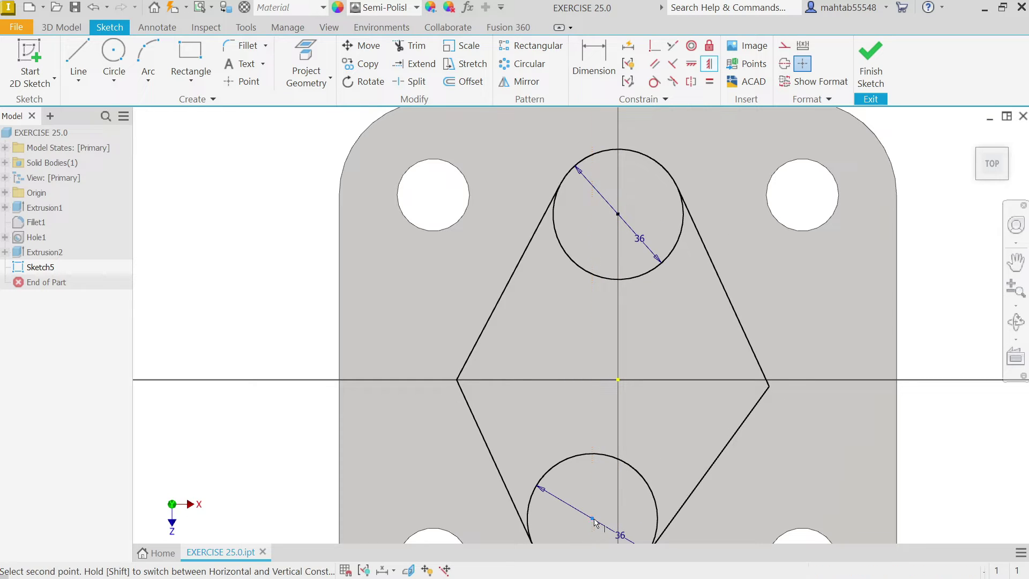
click(618, 380)
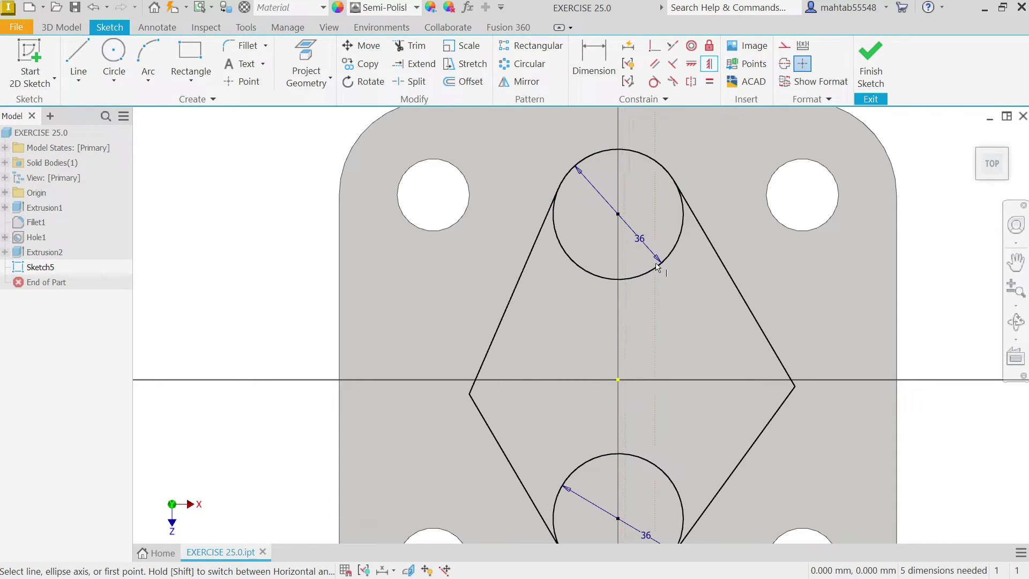
- Level the diamond's left and right corners horizontally with the origin
click(691, 66)
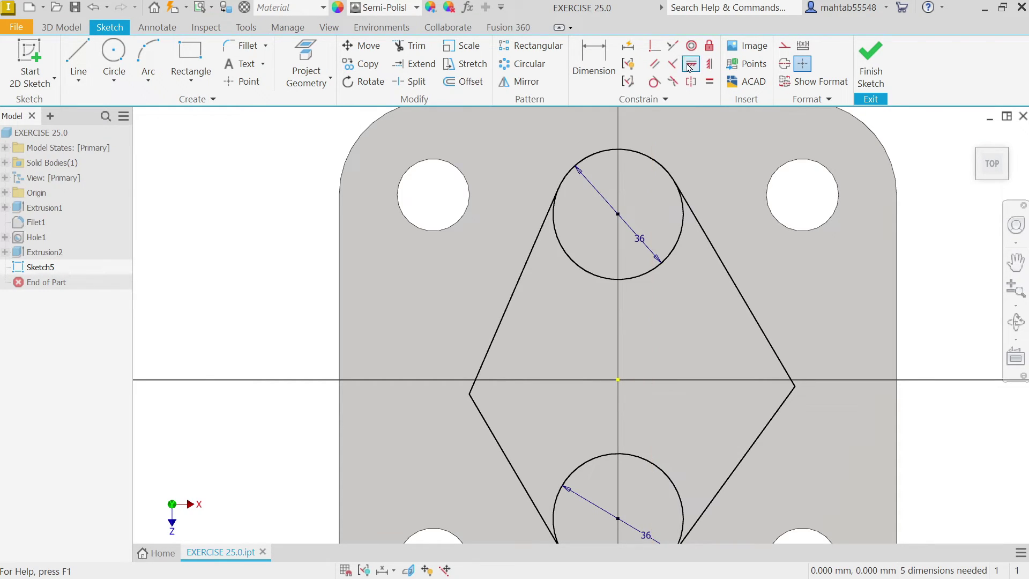
click(795, 386)
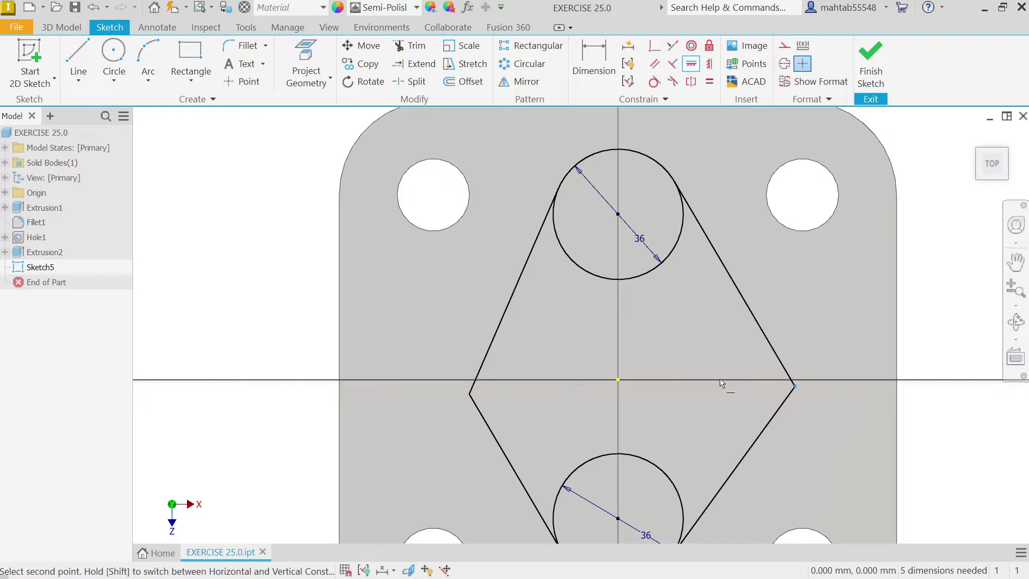
click(618, 380)
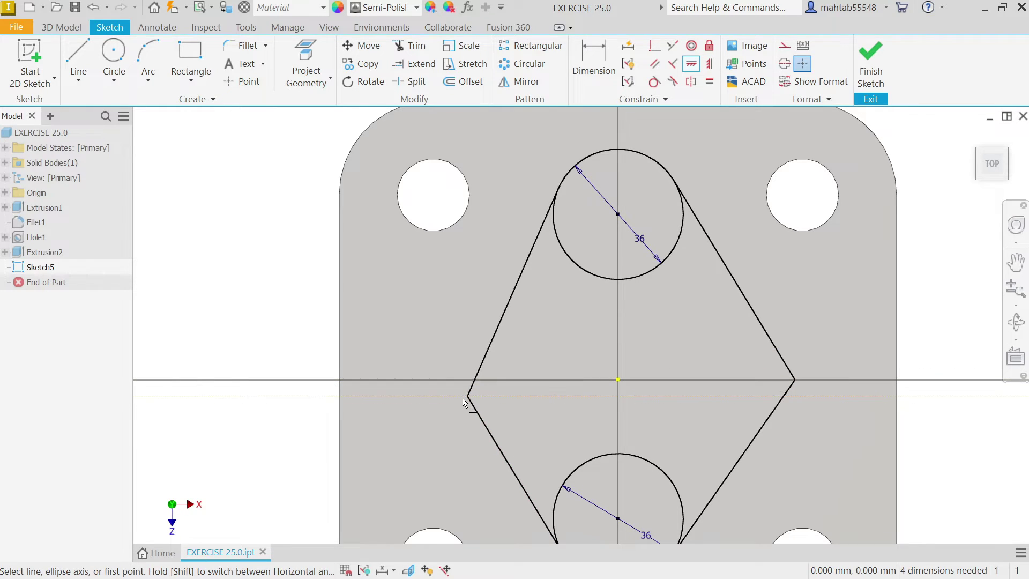
click(468, 397)
click(618, 379)
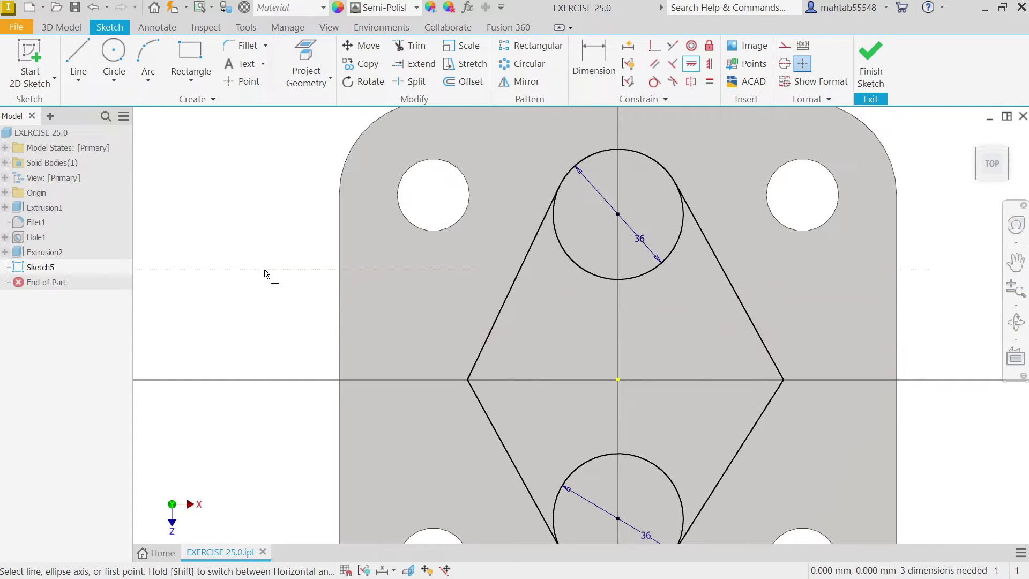
right_click(264, 269)
click(337, 251)
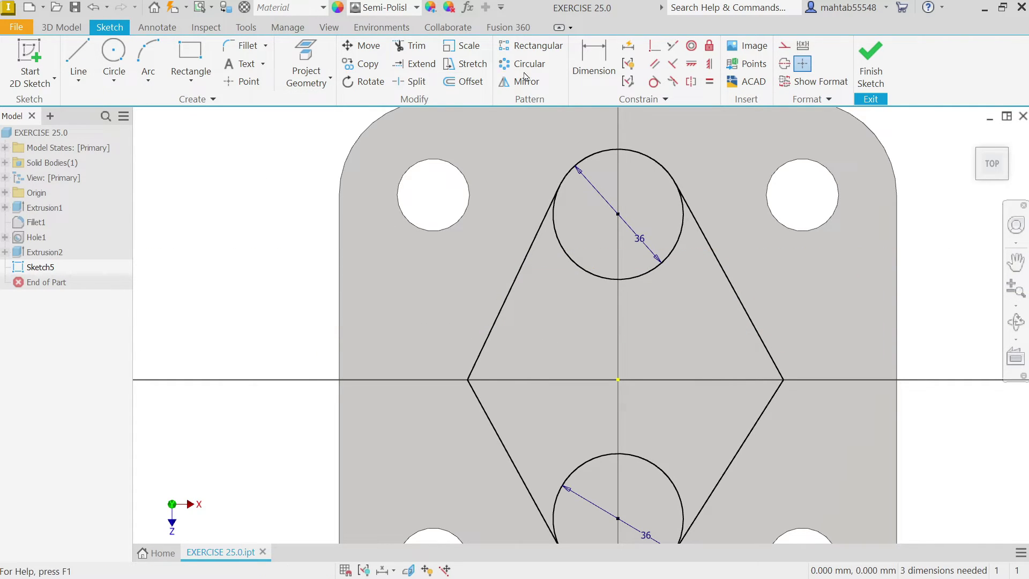
- Dimension the circle centres 92 apart and the lower centre at d17/2 (46) from the origin
click(593, 62)
scroll(617, 172, down, 2)
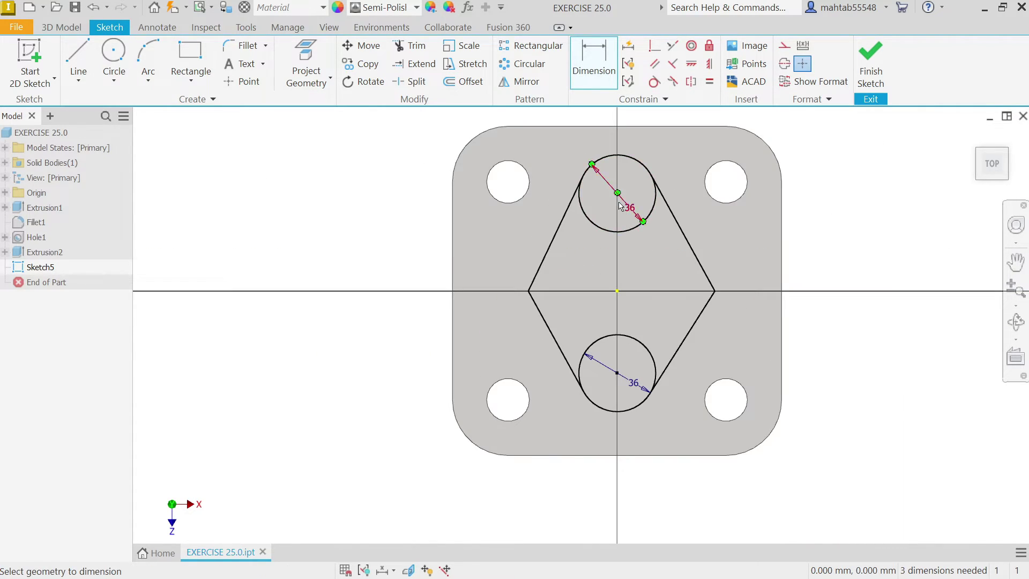
click(618, 373)
click(395, 272)
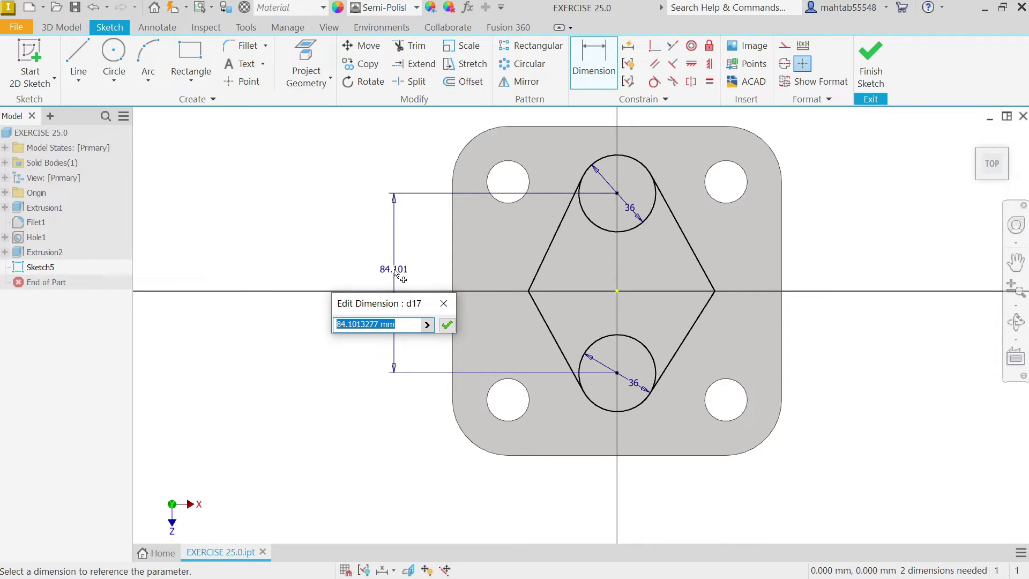
text(92)
key(Return)
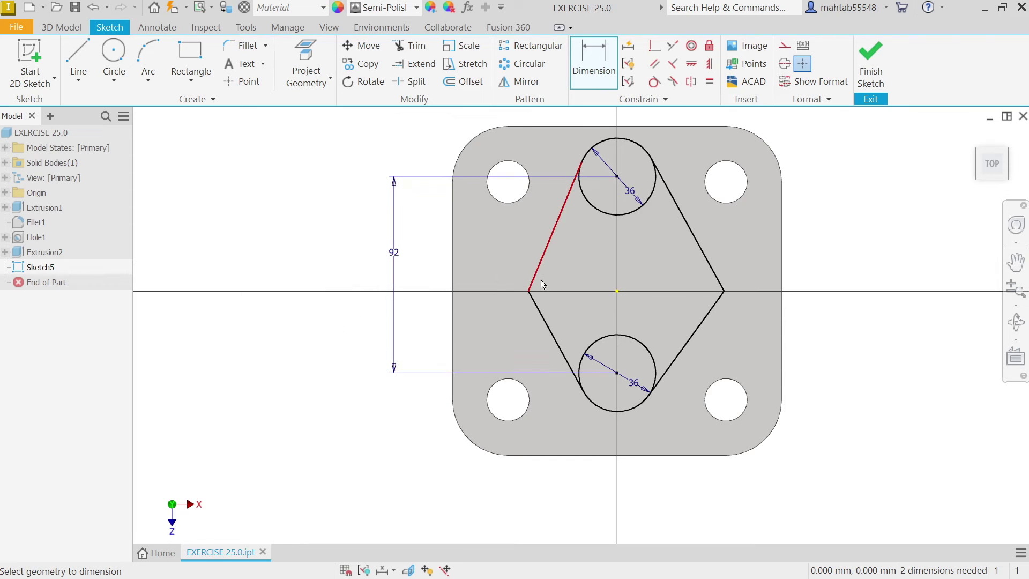
click(617, 372)
click(433, 331)
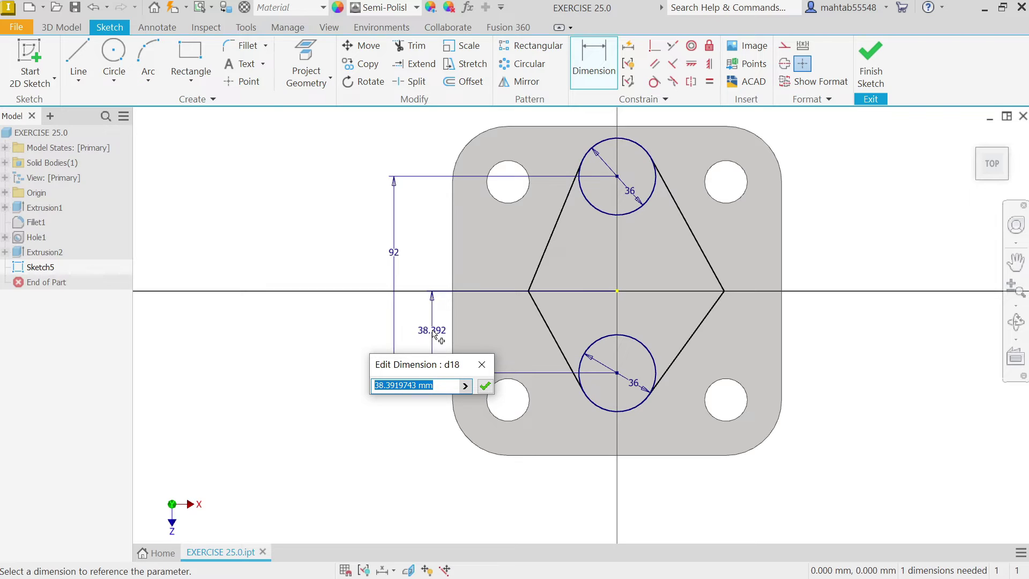
text(=d17)
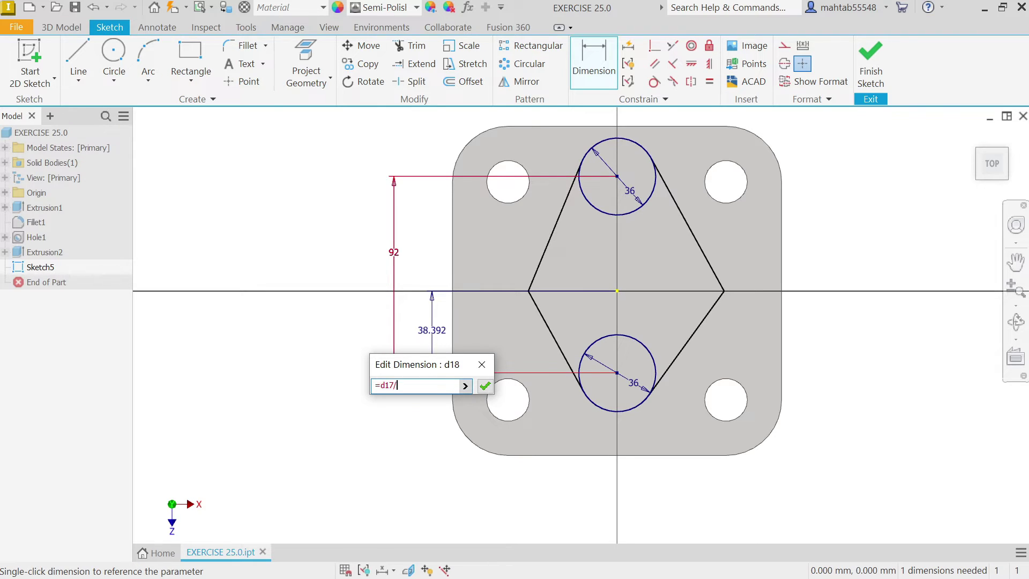
text(/2)
key(Return)
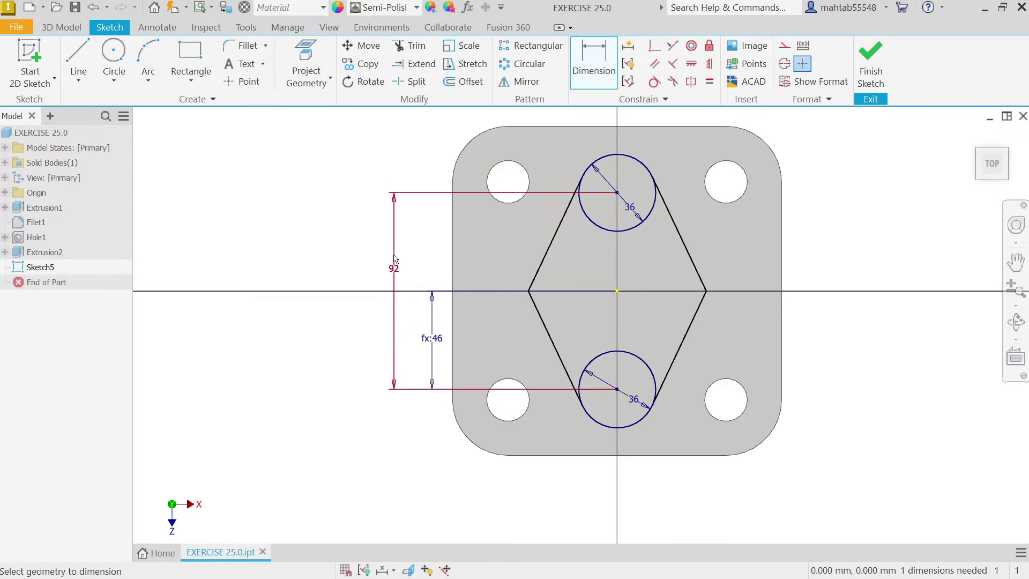
- Dimension the diamond's corner-to-corner width as 62
click(529, 291)
click(706, 291)
click(635, 476)
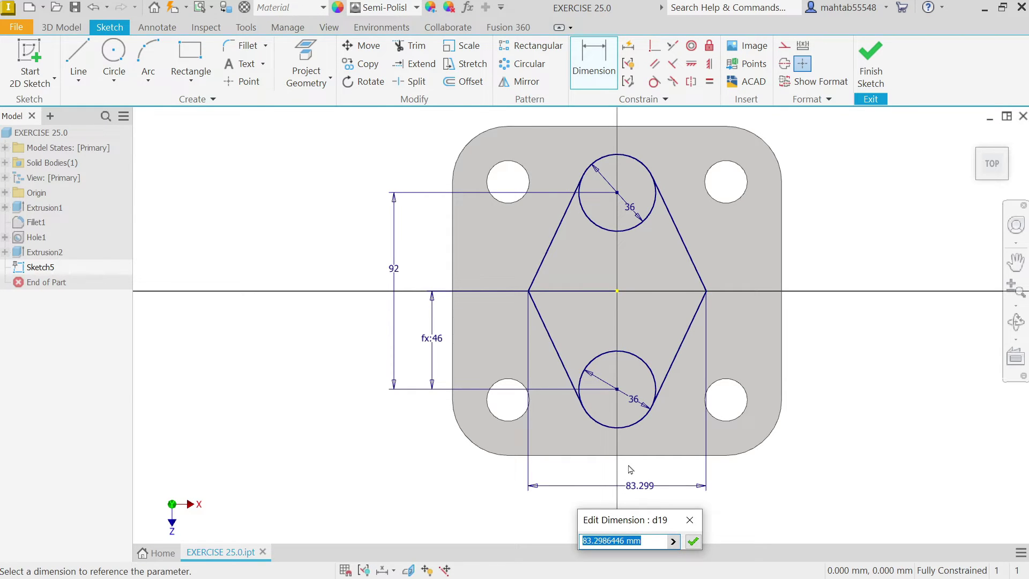
text(62)
key(Return)
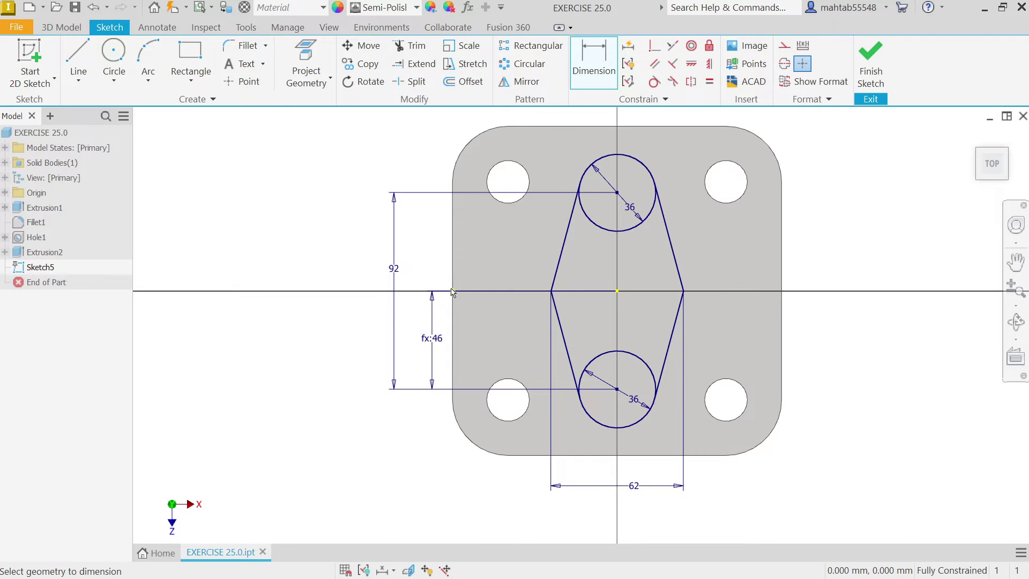
- Draw stepped notch outlines from the upper-left and lower-left diamond sides toward the axis
click(73, 48)
scroll(445, 241, up, 3)
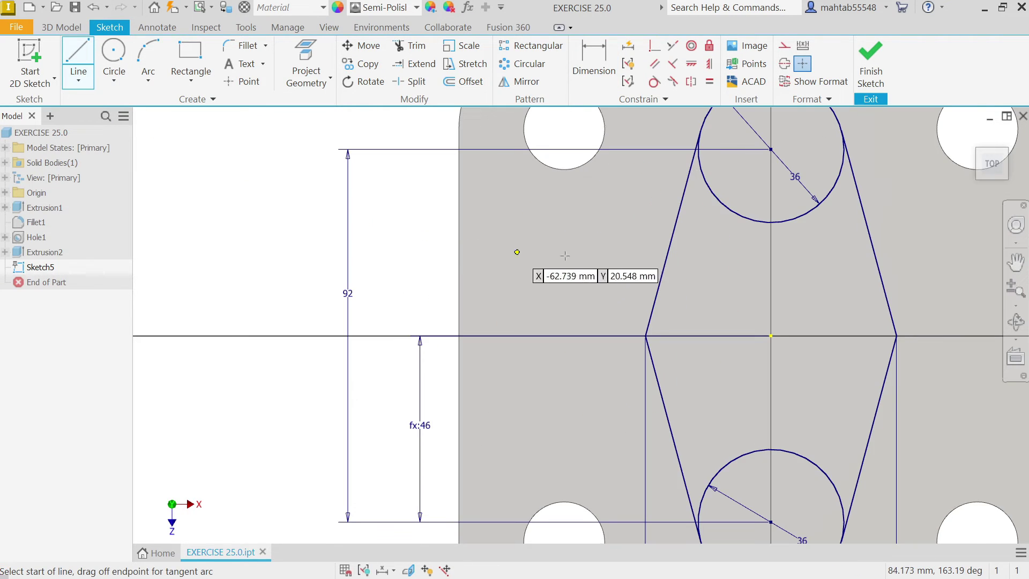
click(668, 253)
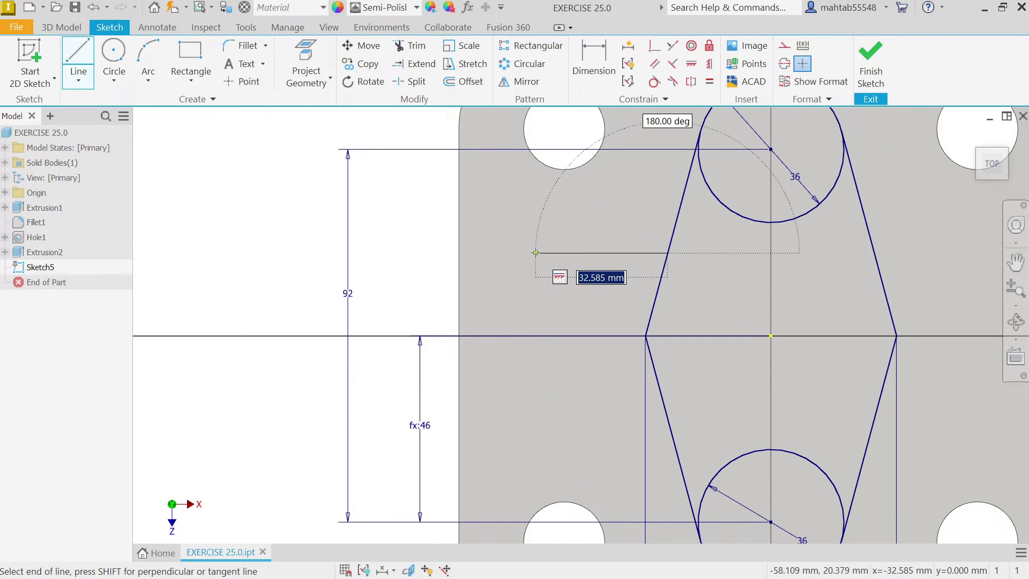
click(536, 253)
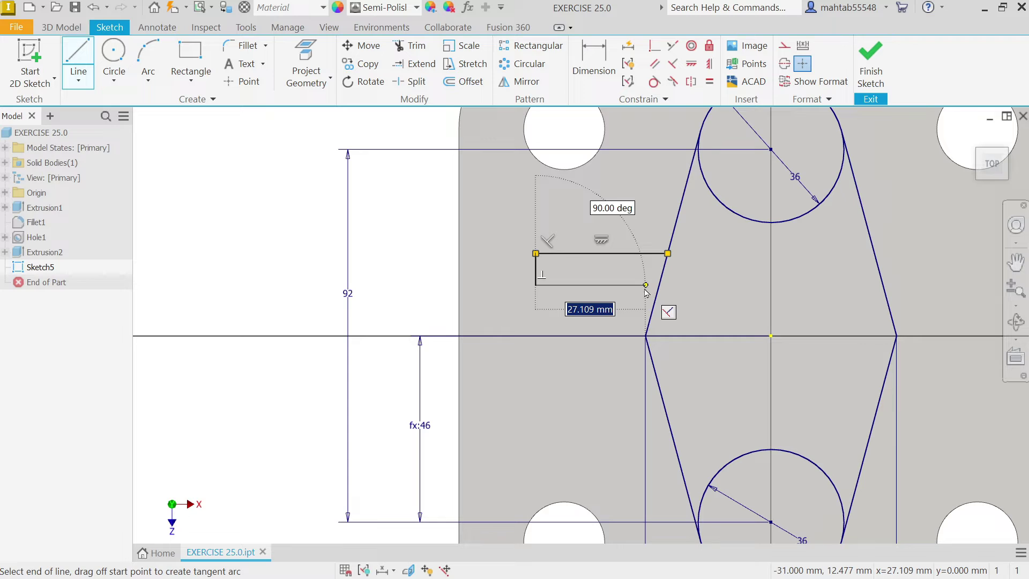
click(645, 284)
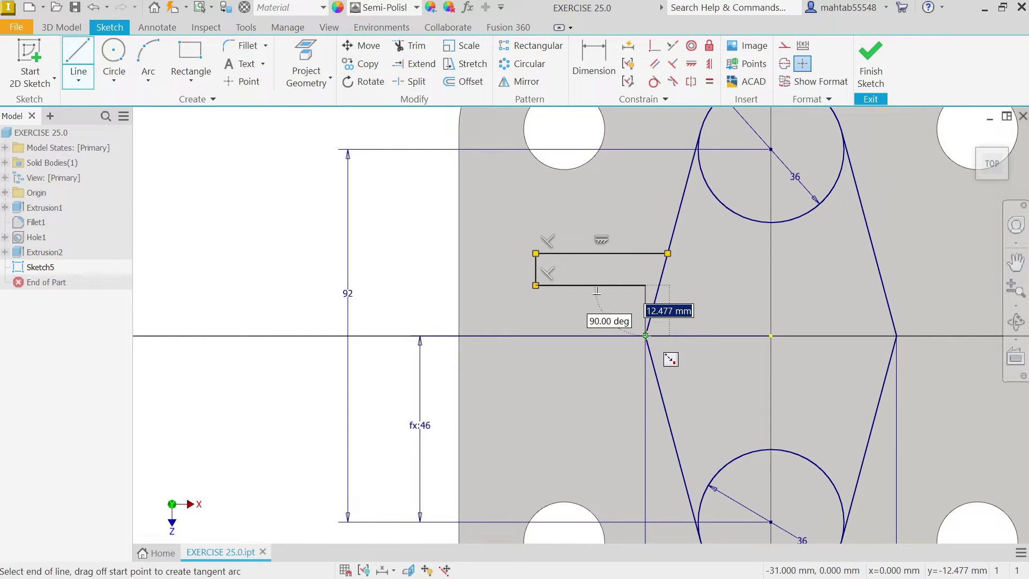
double_click(646, 336)
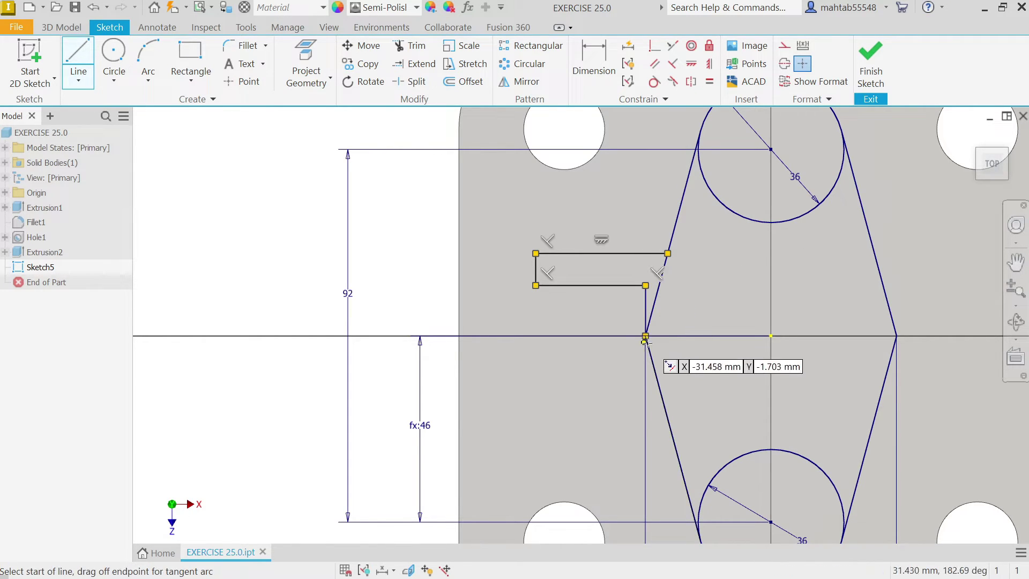
click(645, 379)
click(535, 378)
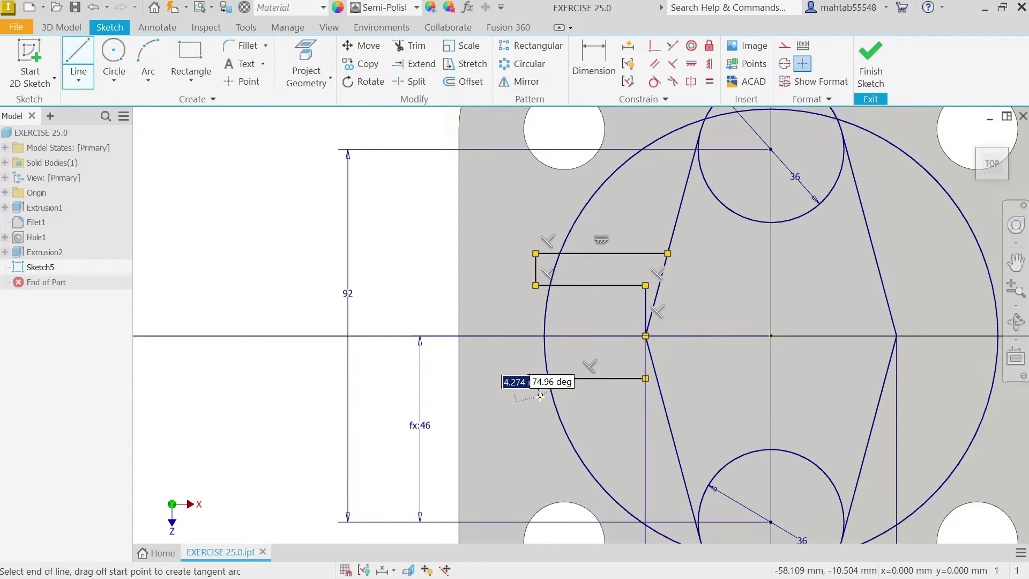
click(535, 415)
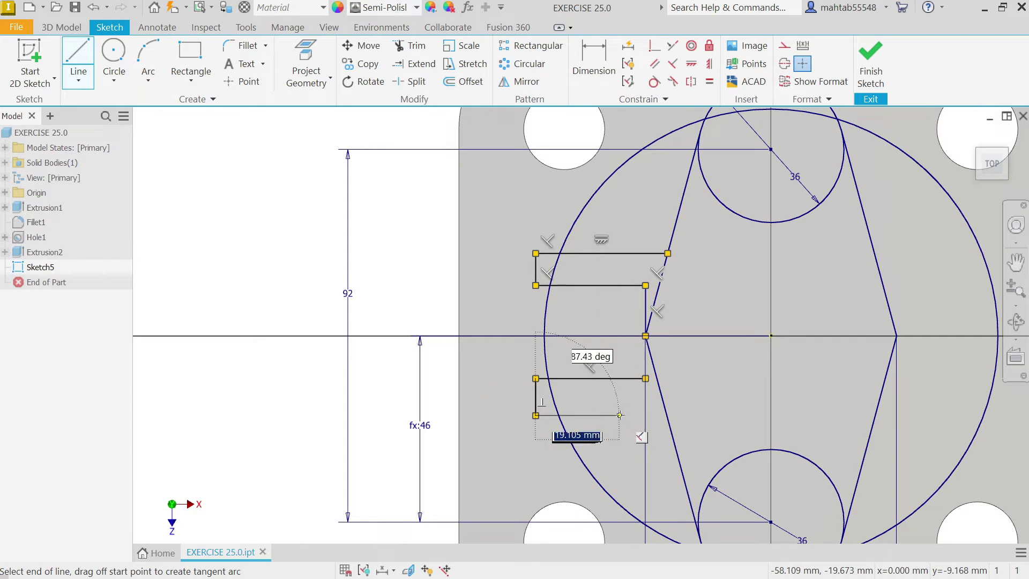
click(667, 415)
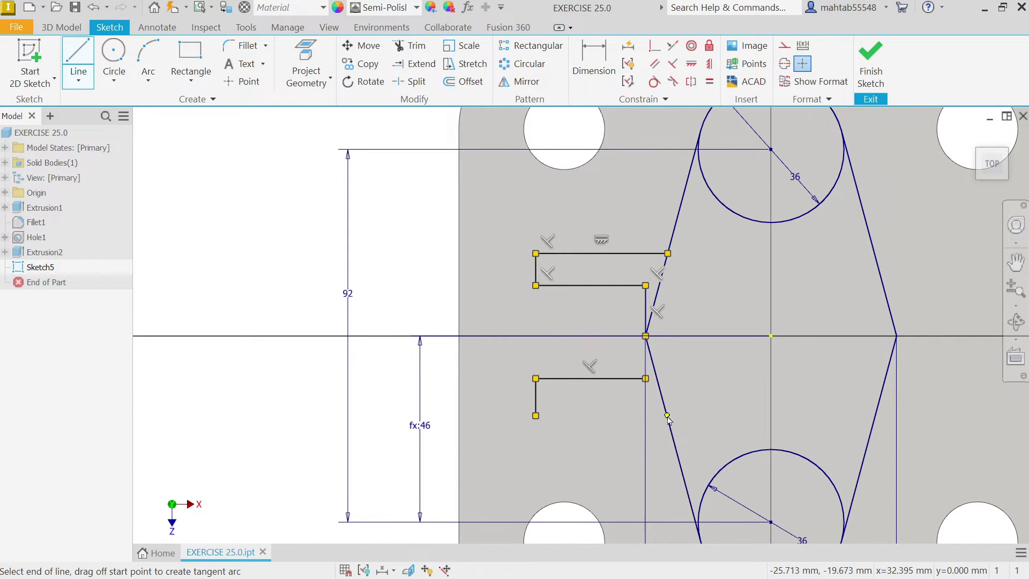
right_click(701, 299)
- Dimension the left edges of the upper and lower slots as 10 mm each
click(738, 300)
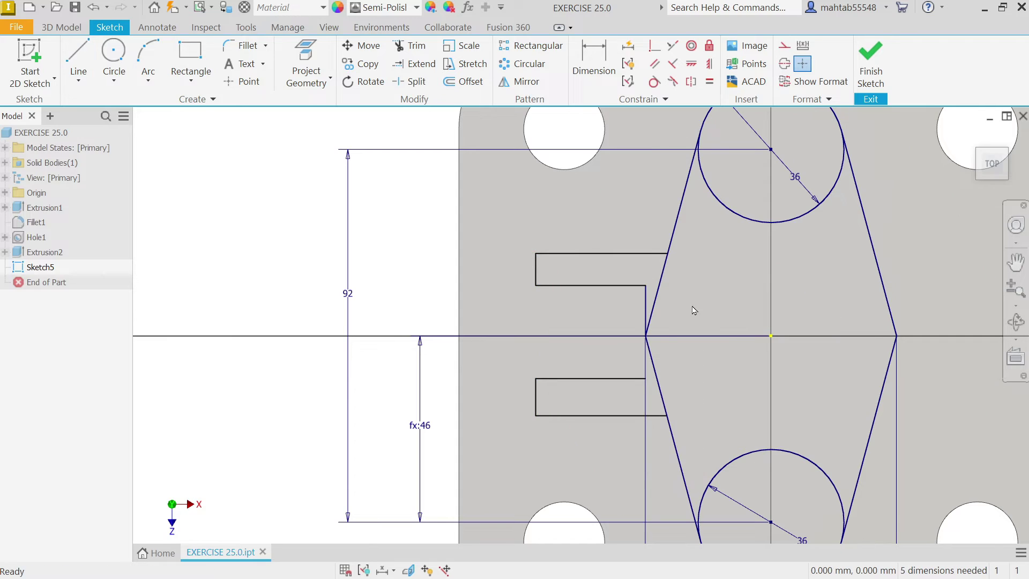
click(593, 60)
click(536, 269)
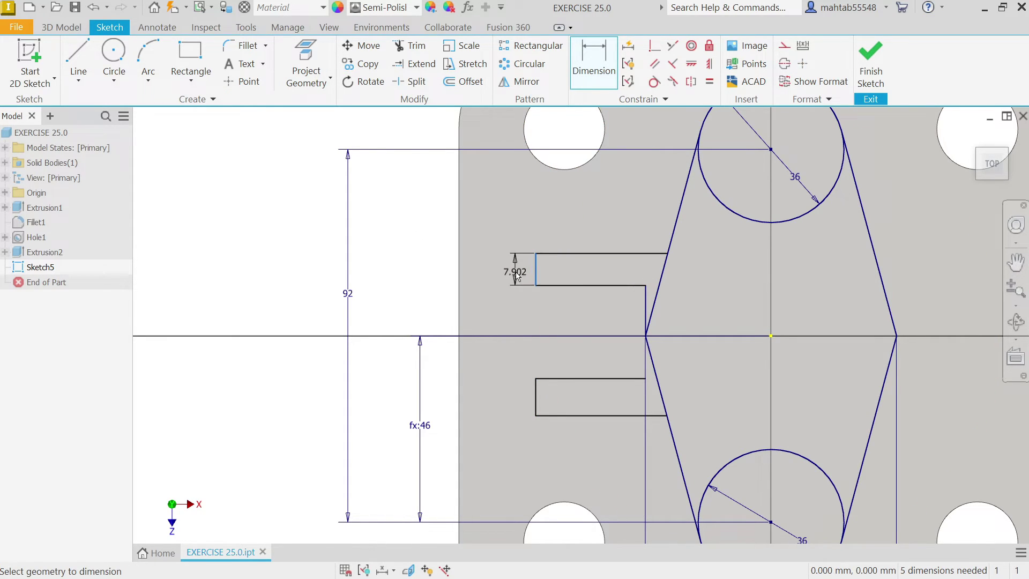
click(516, 276)
text(10)
key(Return)
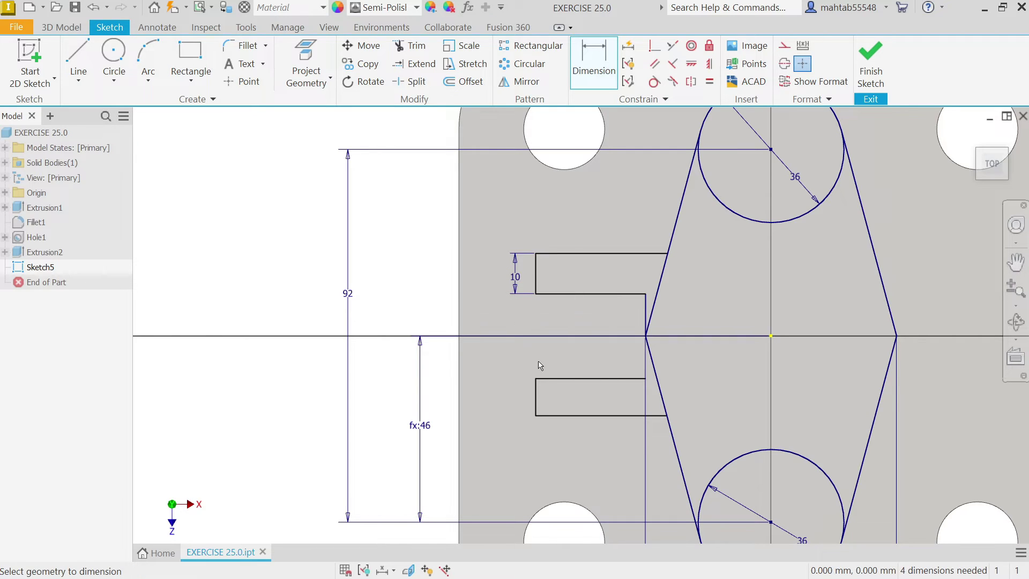
click(536, 405)
click(525, 399)
text(10)
key(Return)
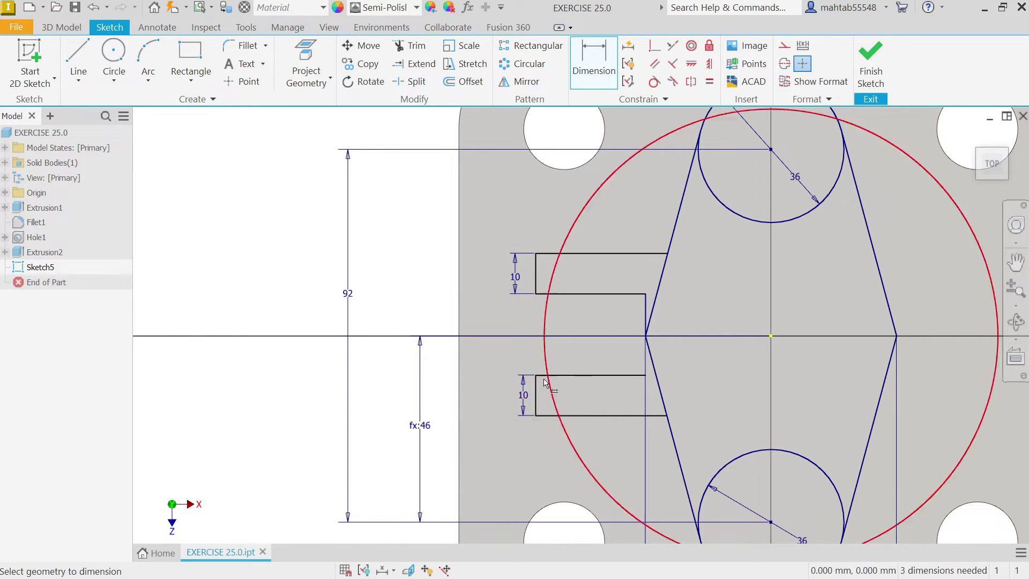
- Dimension the gap between the two slots as 18 mm
click(580, 294)
click(579, 375)
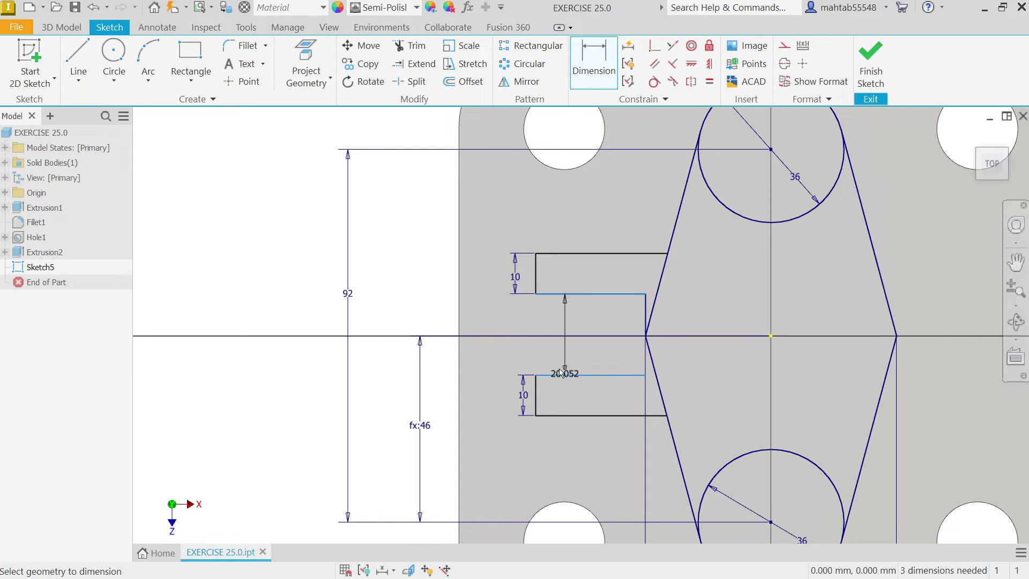
click(506, 350)
text(18)
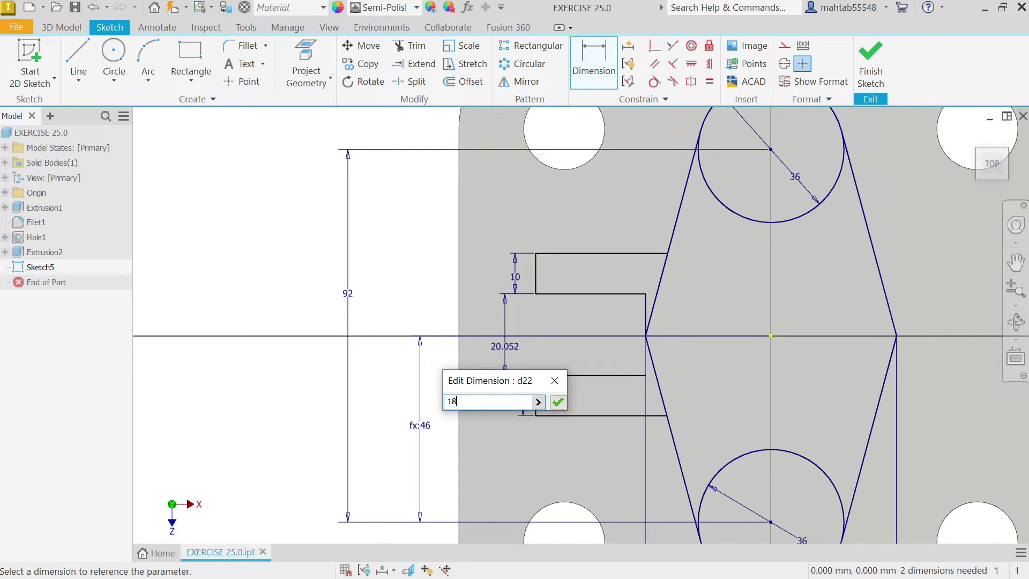
key(Return)
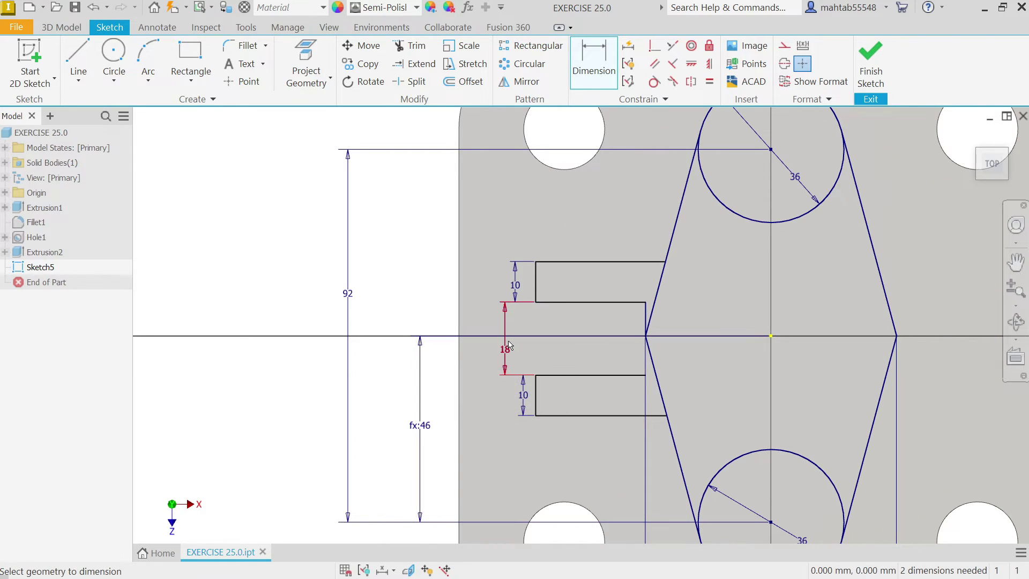
- Draw a vertical line from the upper circle's centre down to the part centre
click(70, 60)
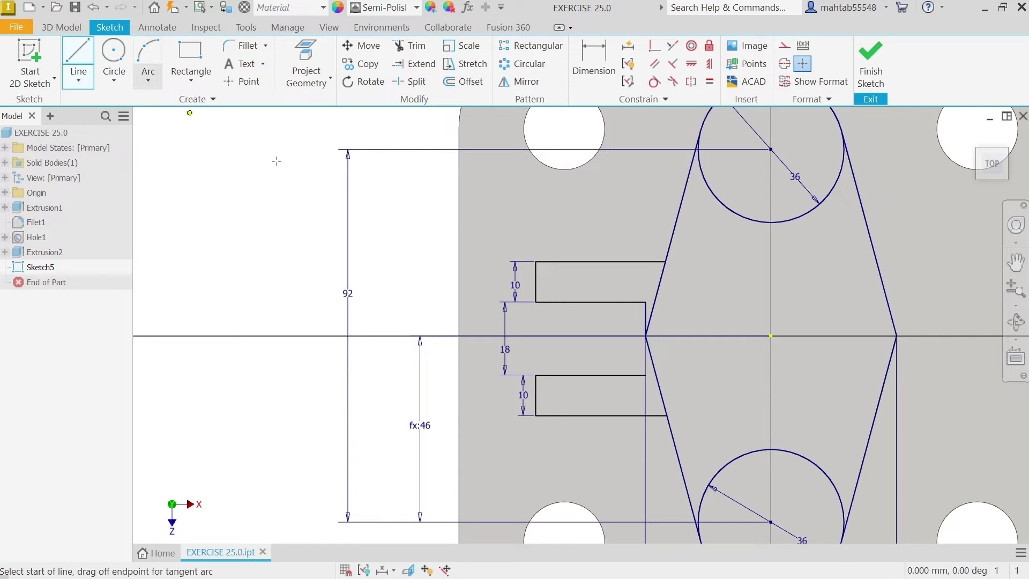
click(771, 149)
click(771, 335)
click(646, 335)
right_click(530, 235)
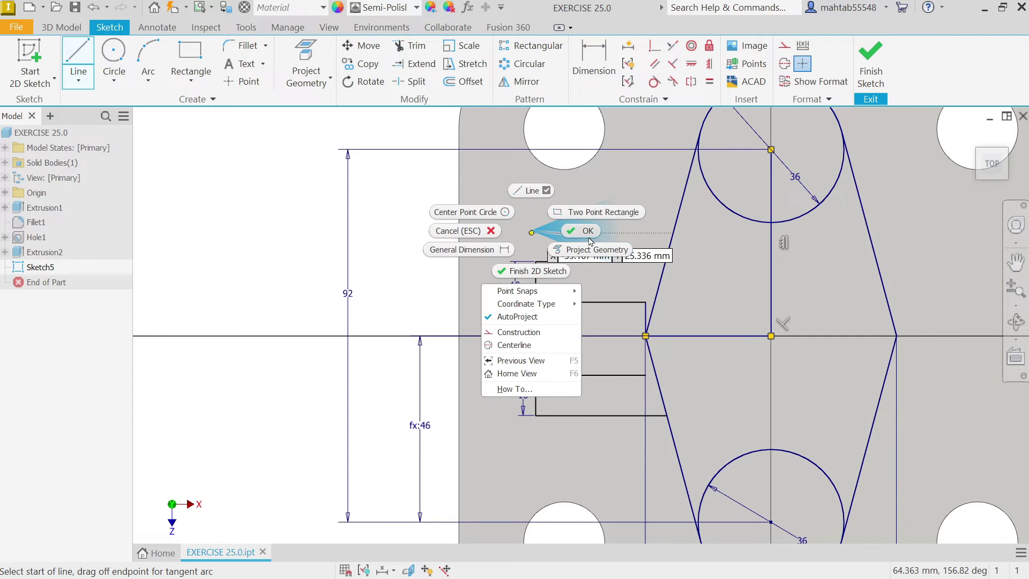
click(569, 227)
- Convert the vertical line into dashed construction geometry
click(771, 263)
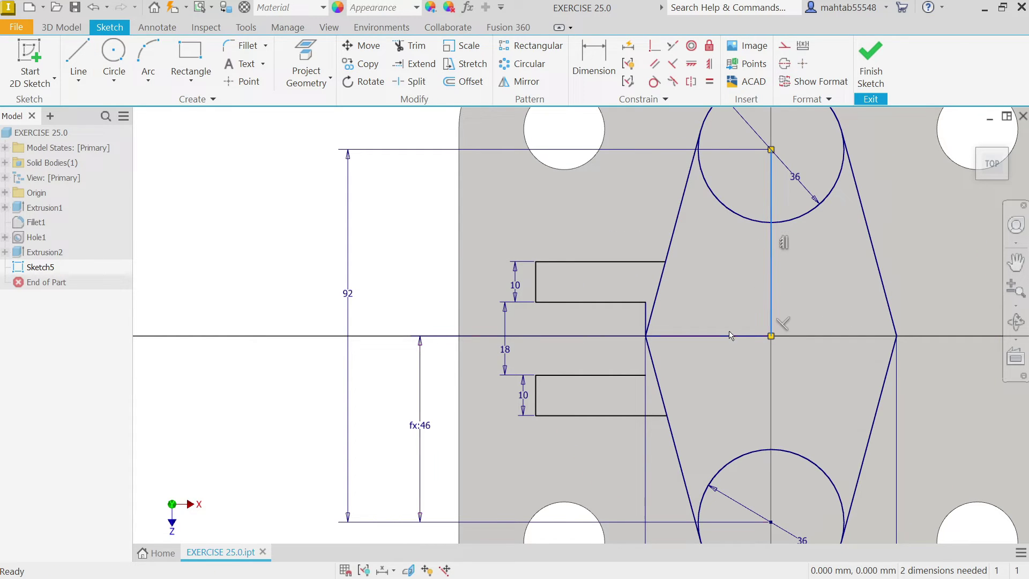
scroll(568, 372, down, 3)
right_click(688, 322)
click(747, 315)
scroll(662, 353, up, 1)
click(644, 368)
scroll(524, 359, up, 3)
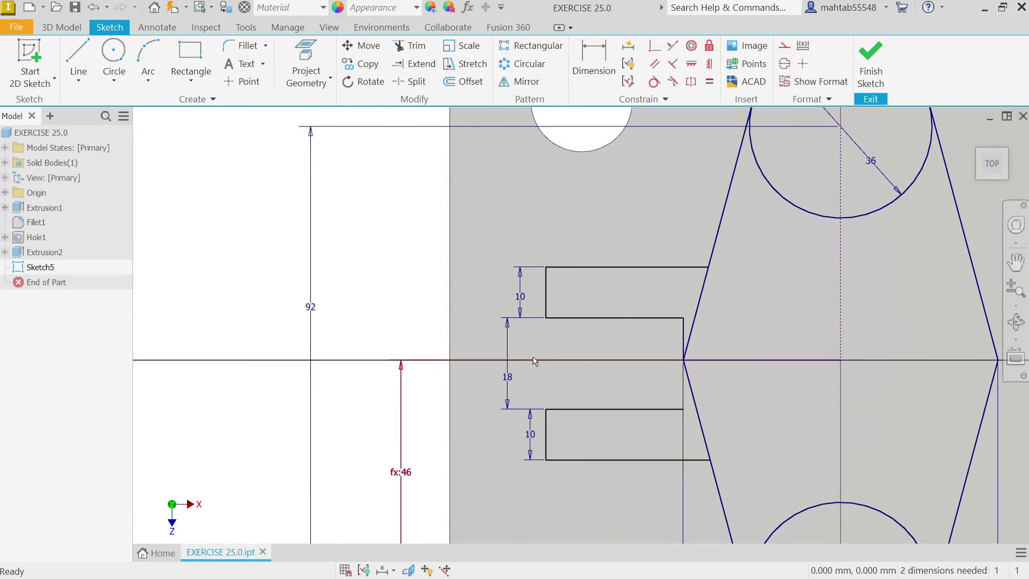
click(596, 75)
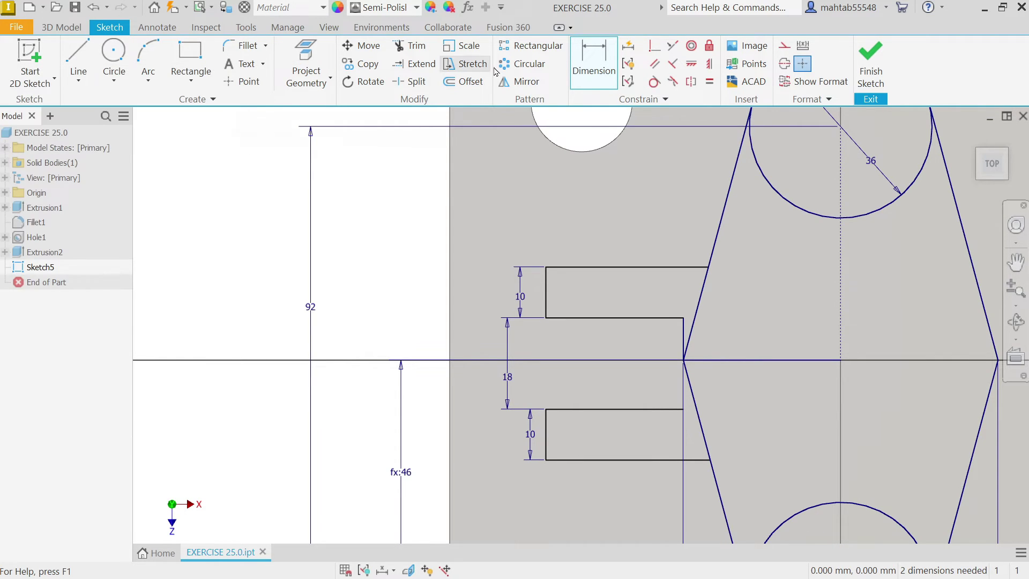
- Dimension the upper slot's bottom line 9 mm from the centre point
click(560, 318)
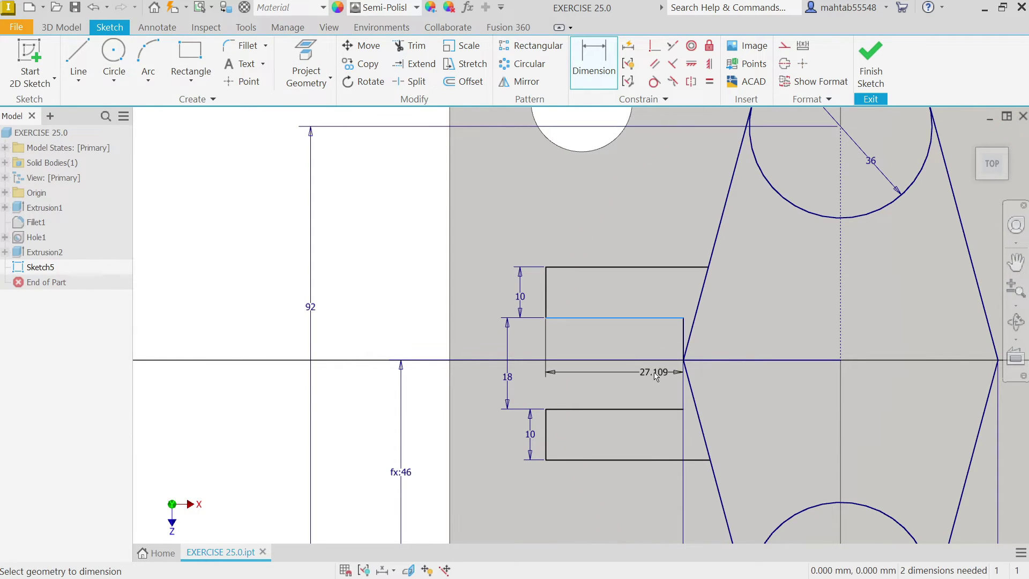
click(684, 360)
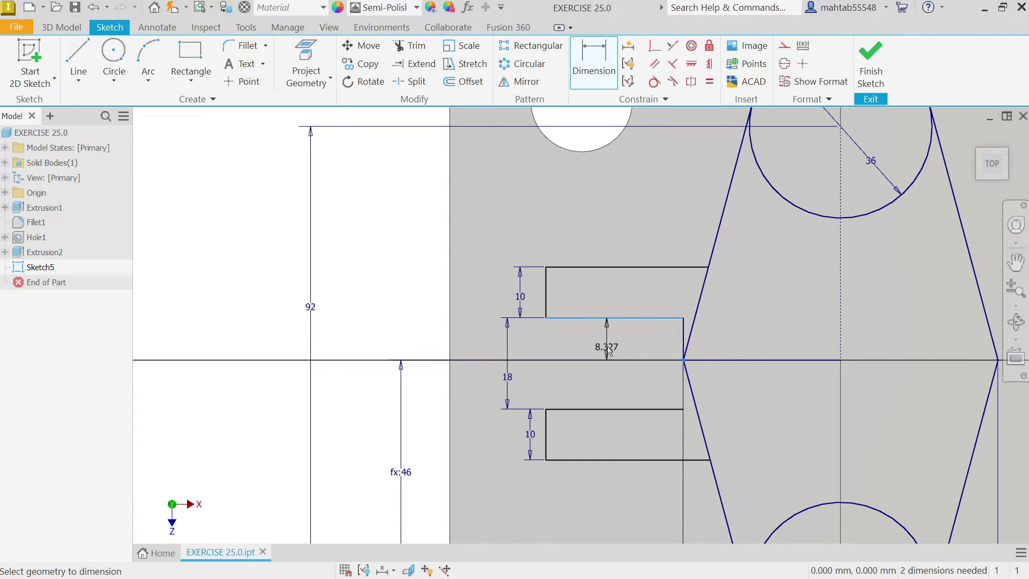
click(601, 343)
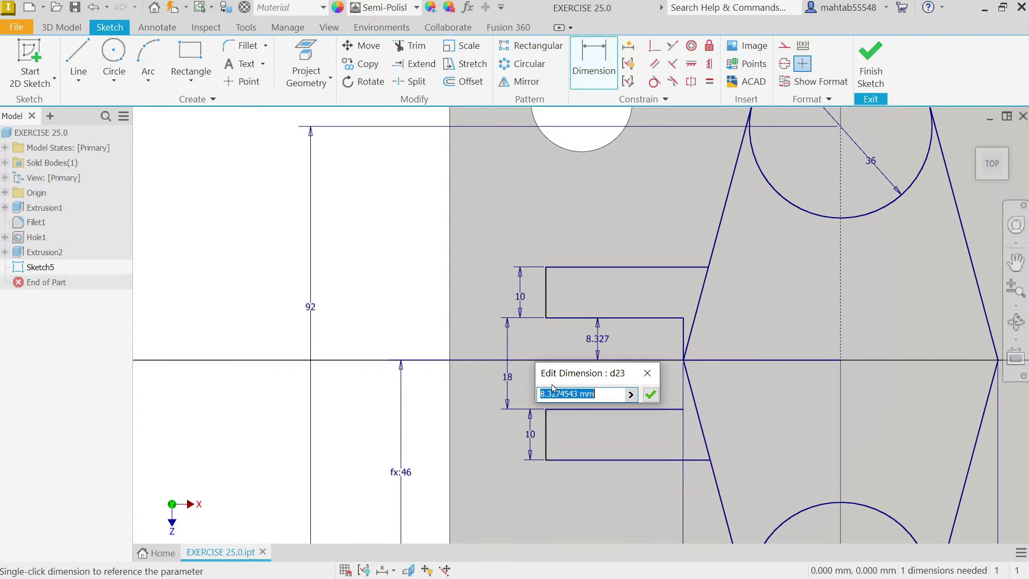
text(9)
key(Return)
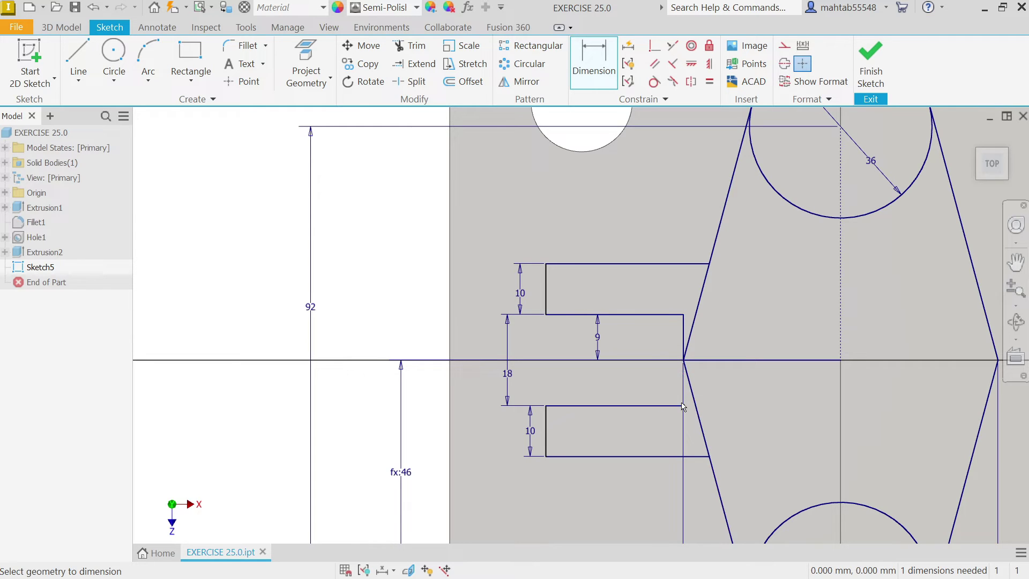
- Draw the vertical edge closing the lower slot's inner end
click(78, 59)
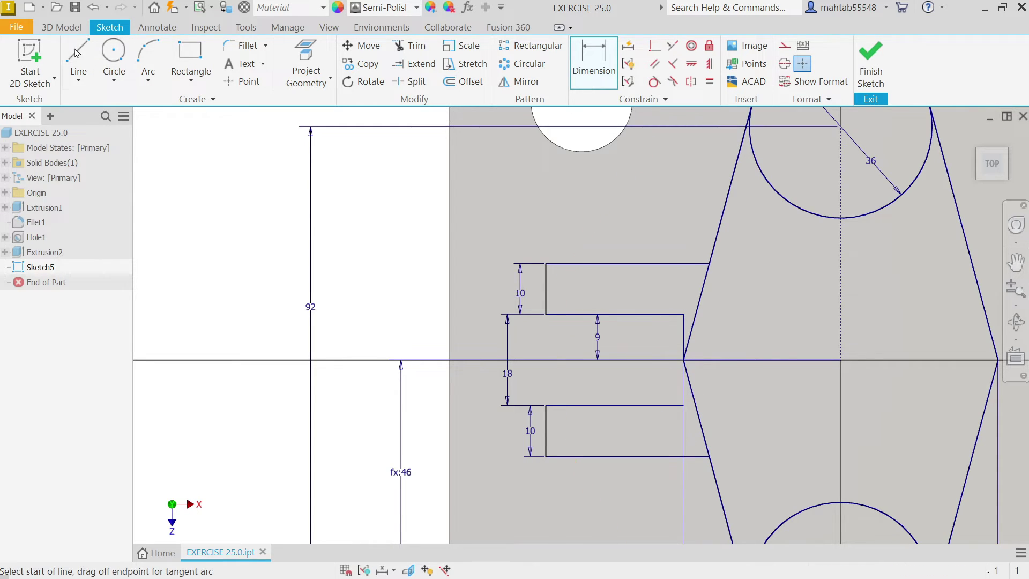
click(683, 359)
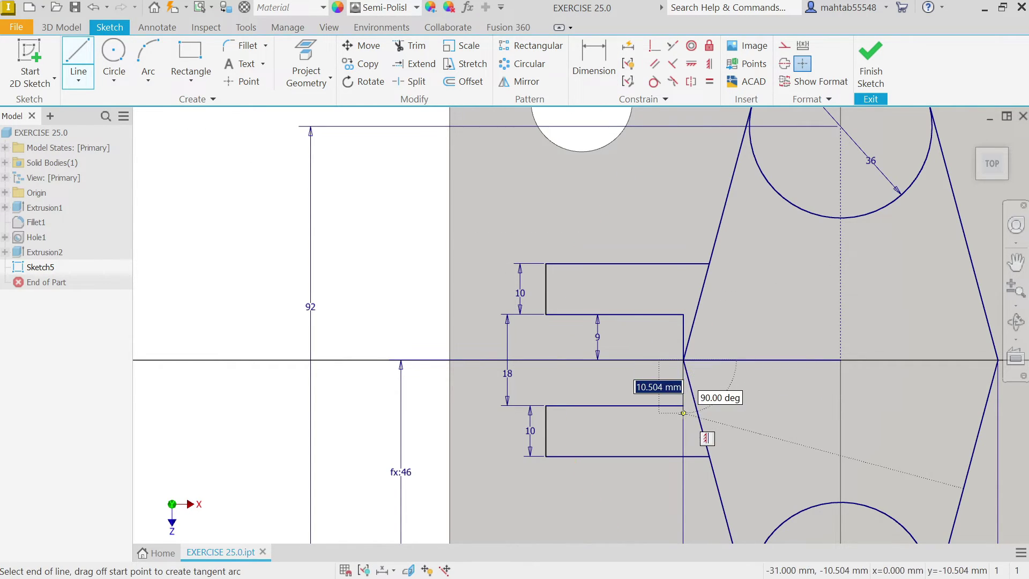
double_click(683, 405)
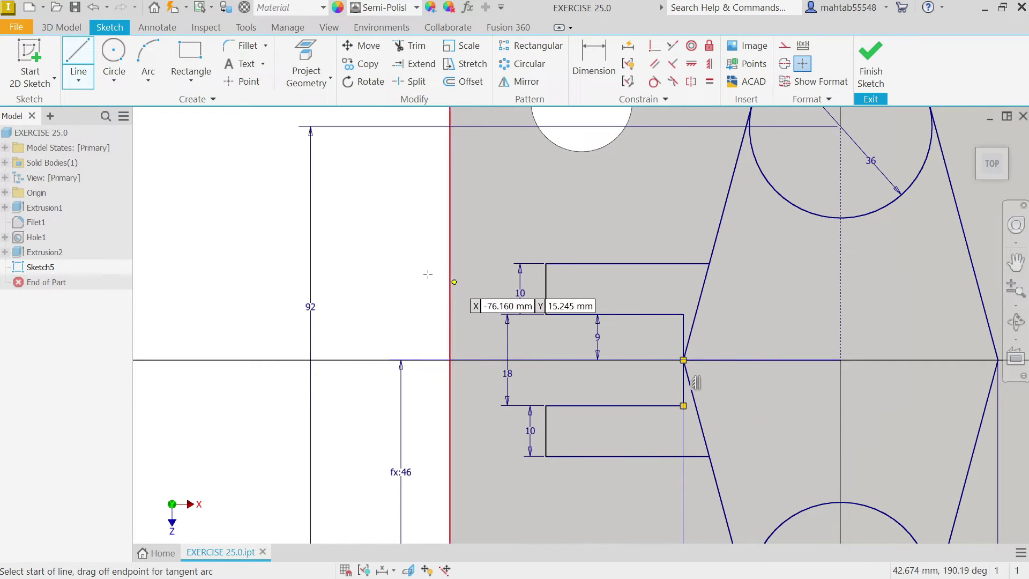
right_click(392, 260)
key(Escape)
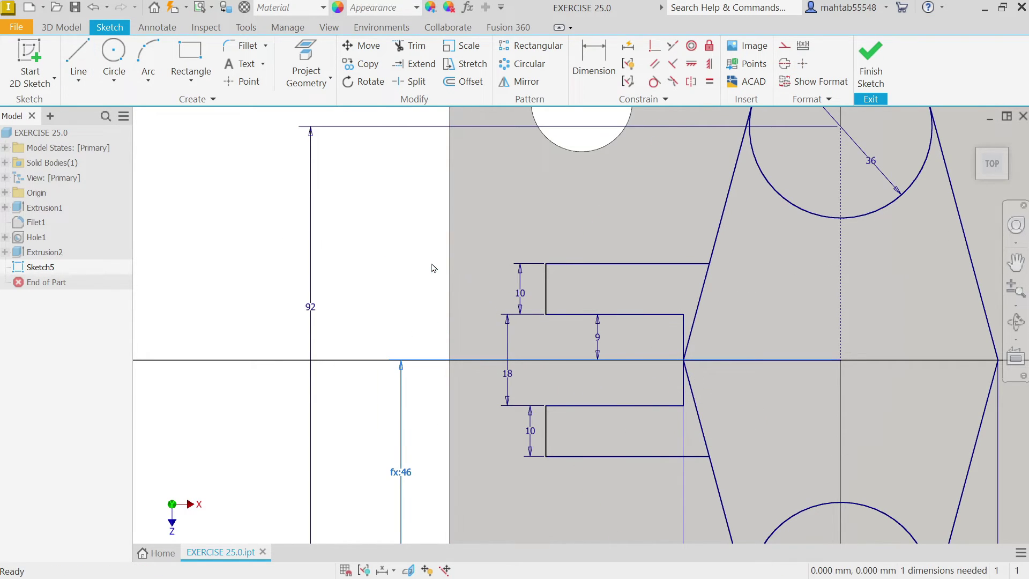
middle_drag(752, 345, 746, 317)
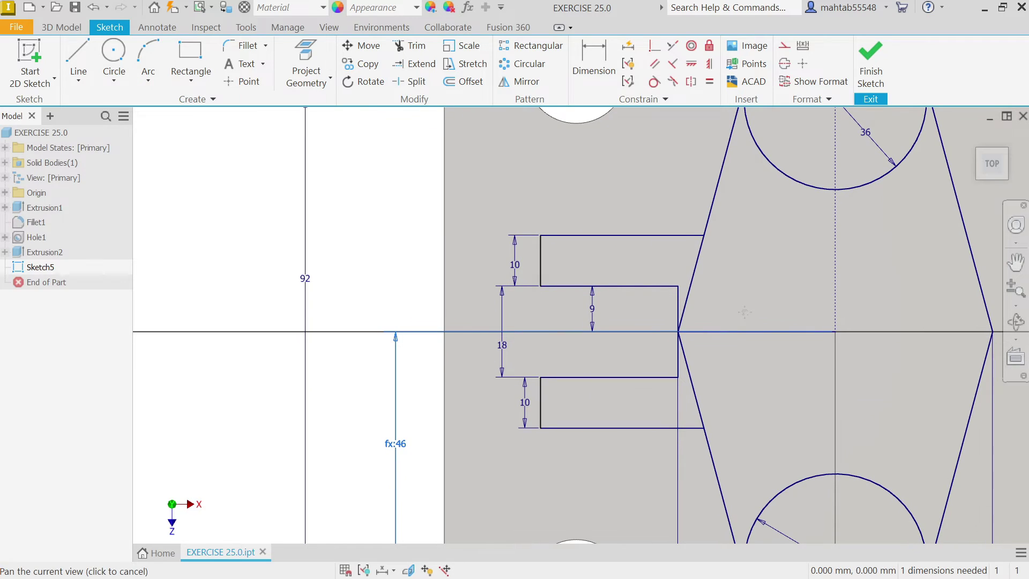
- Try a Collinear constraint on the slots' left edges, cancel it, and check the reference drawing
click(673, 48)
click(541, 260)
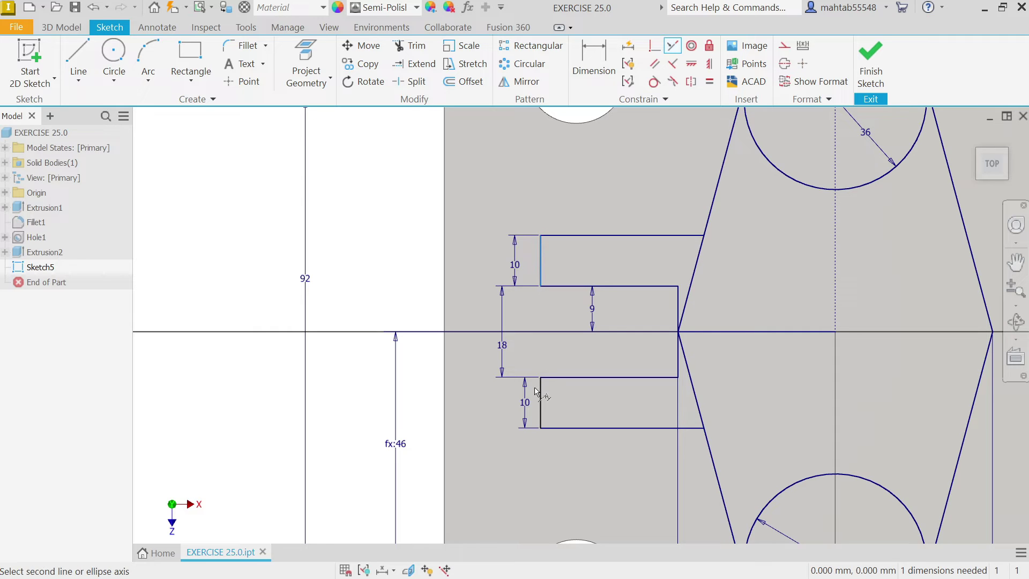
click(542, 408)
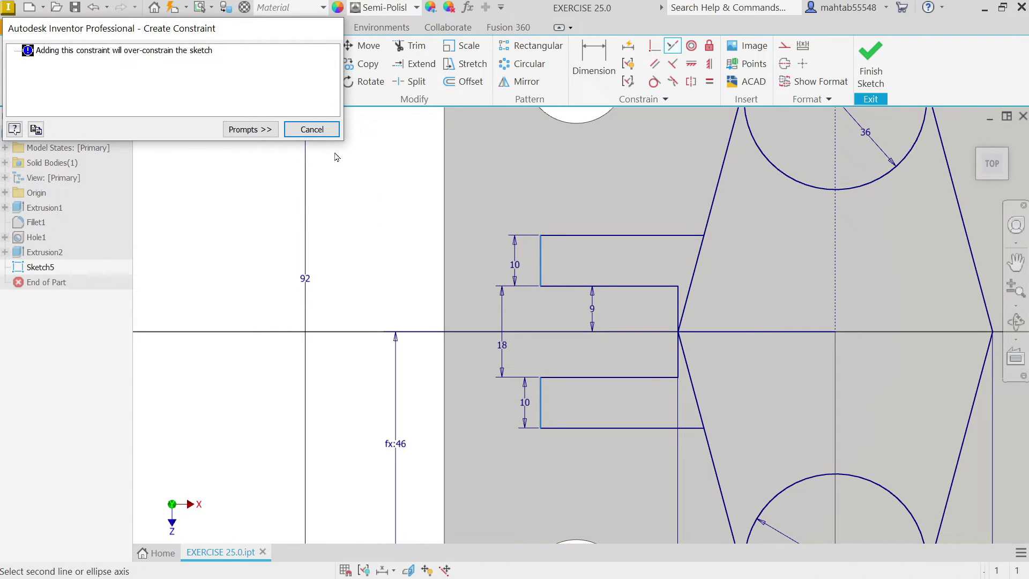
click(311, 130)
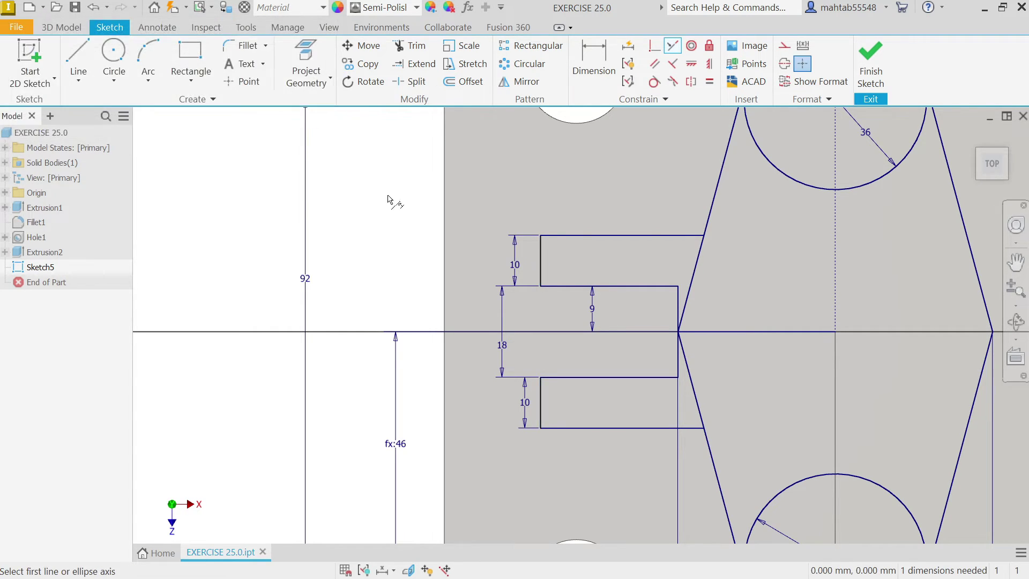
key(alt+Tab)
scroll(262, 391, up, 4)
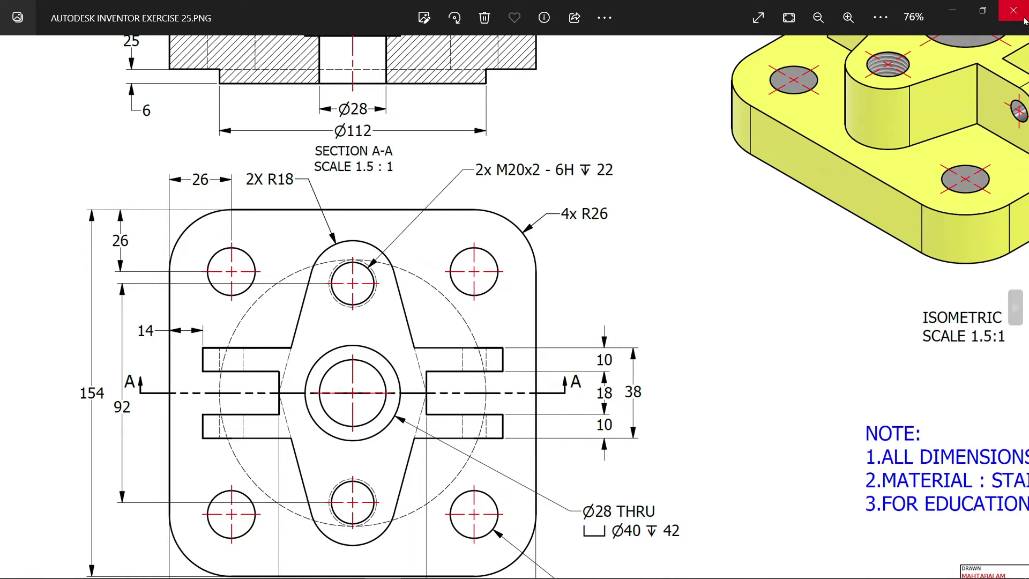
click(952, 11)
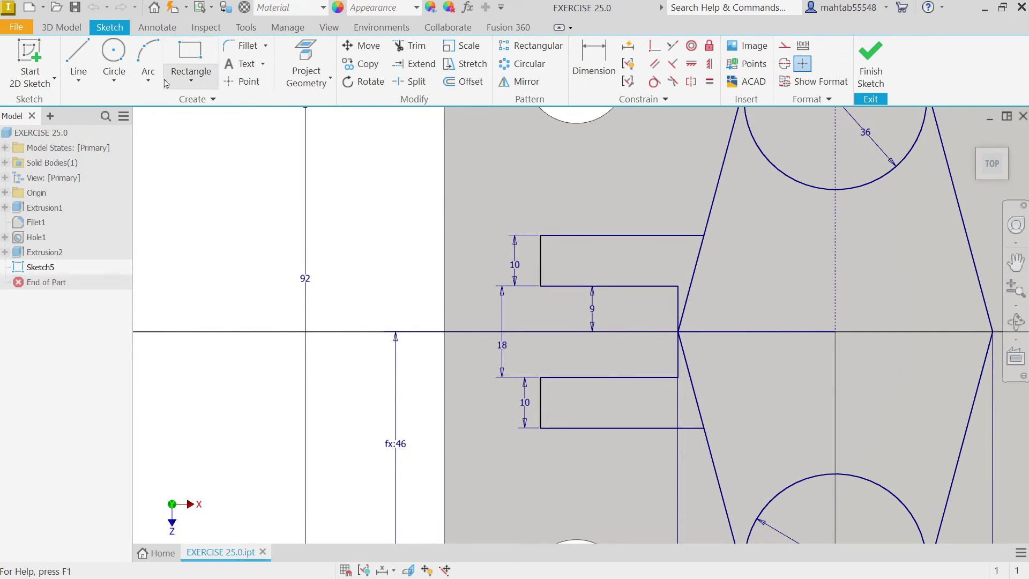
- Dimension the upper slot's left edge 14 mm from the plate's left edge
click(593, 61)
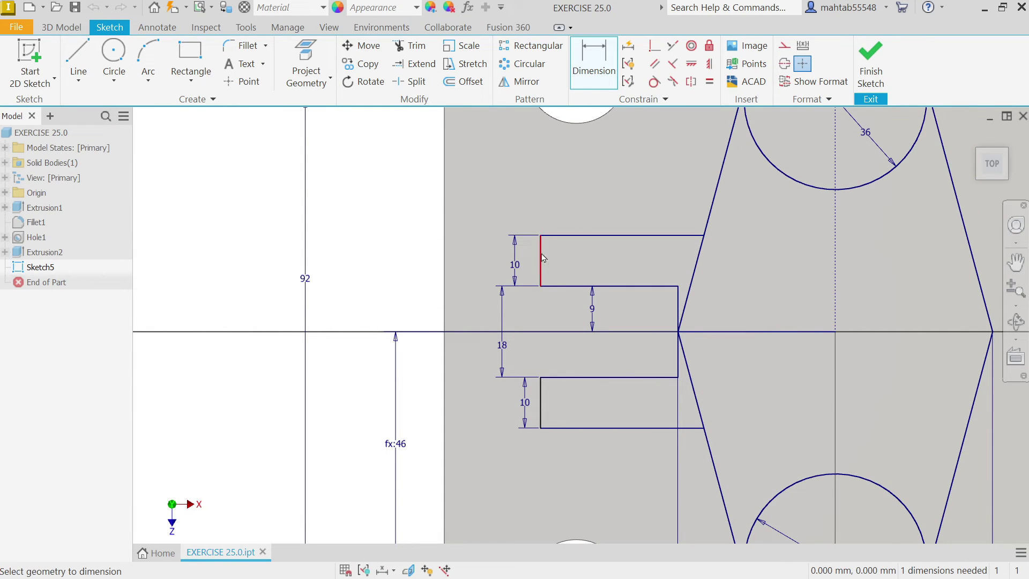
click(541, 256)
click(445, 259)
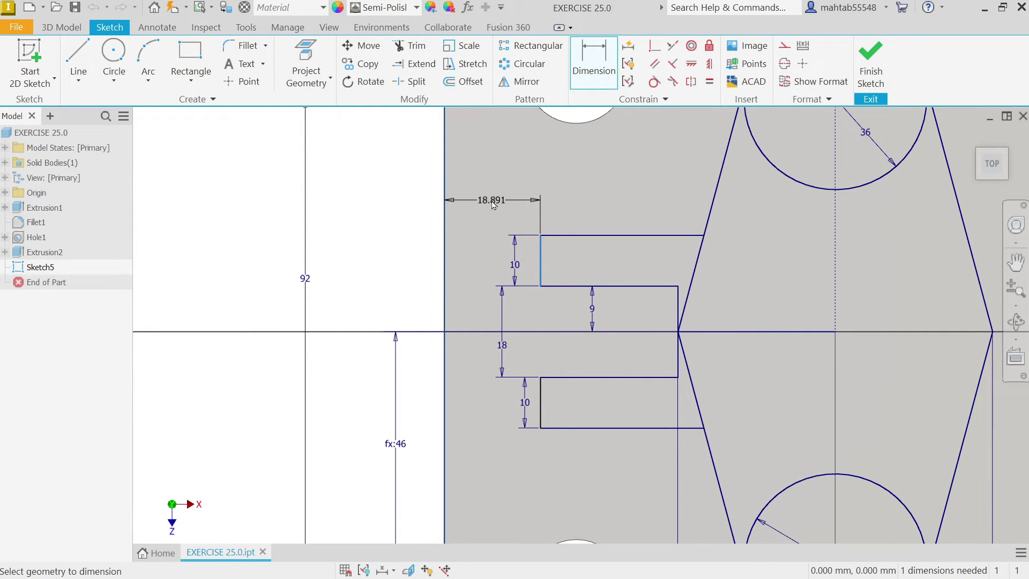
click(490, 199)
text(14)
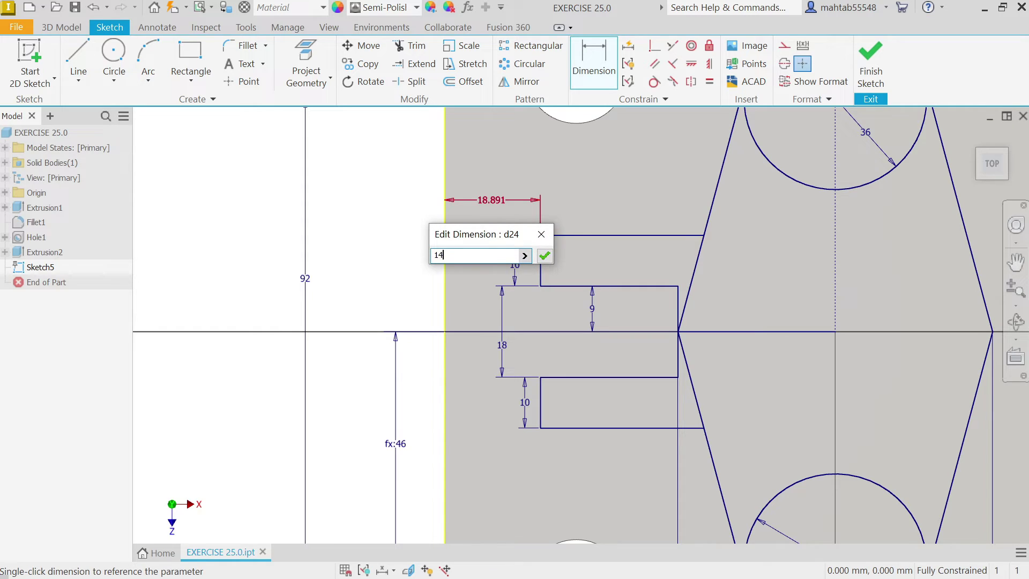
click(545, 255)
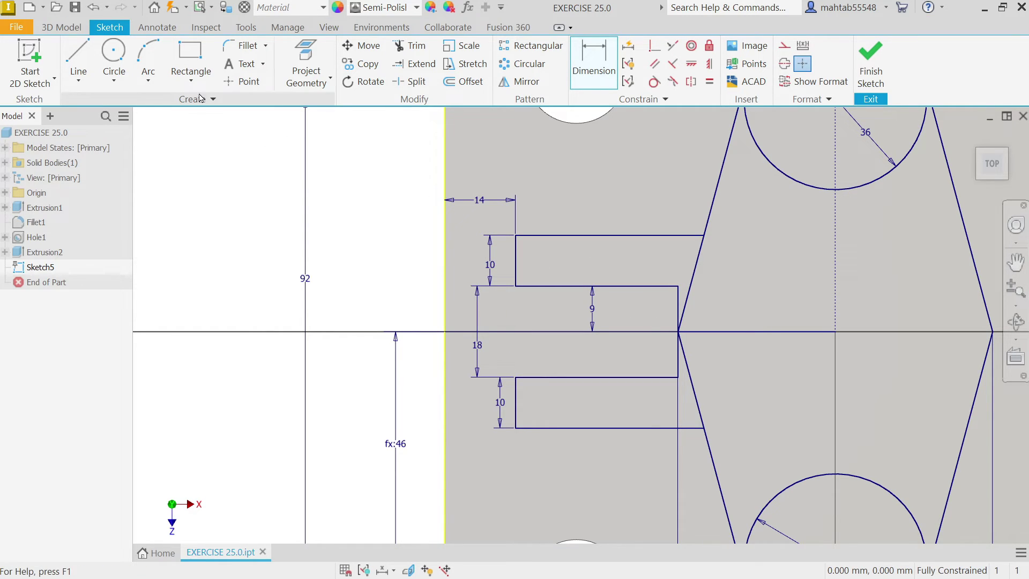
right_click(362, 184)
- Select the five left slot lines for a Mirror operation
click(397, 175)
scroll(632, 237, down, 3)
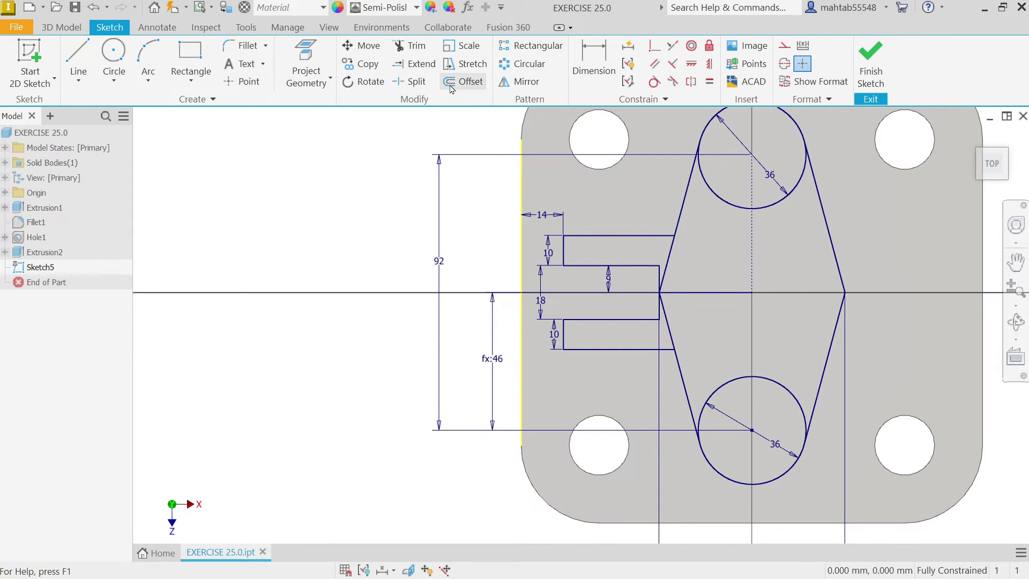
click(519, 82)
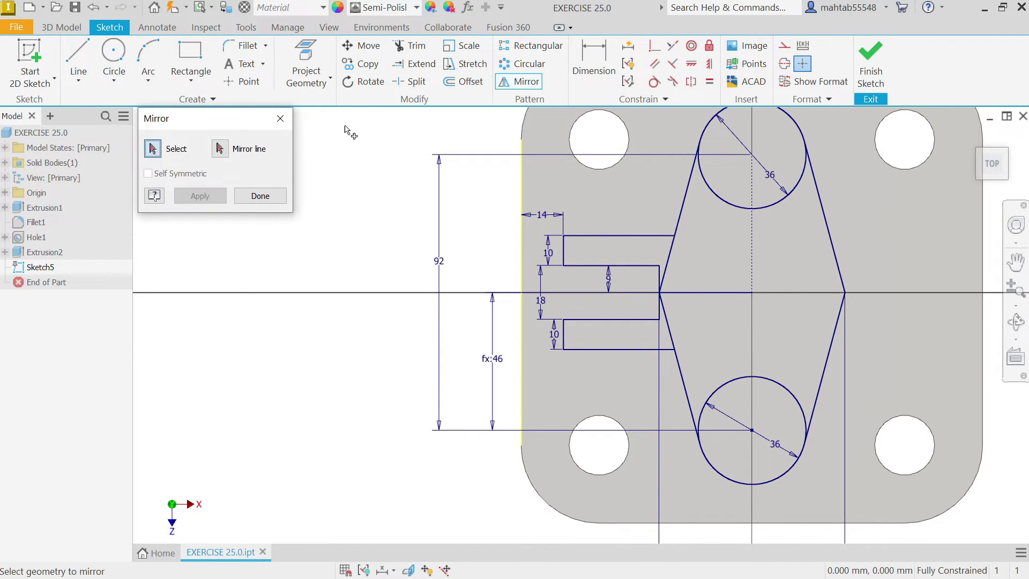
middle_drag(607, 254, 524, 289)
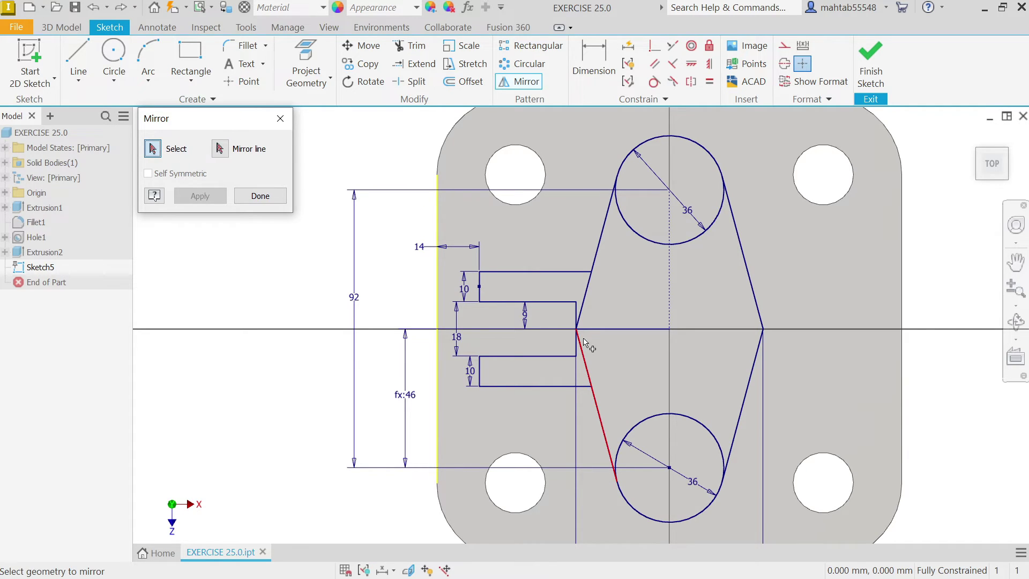
click(552, 273)
click(545, 303)
click(479, 288)
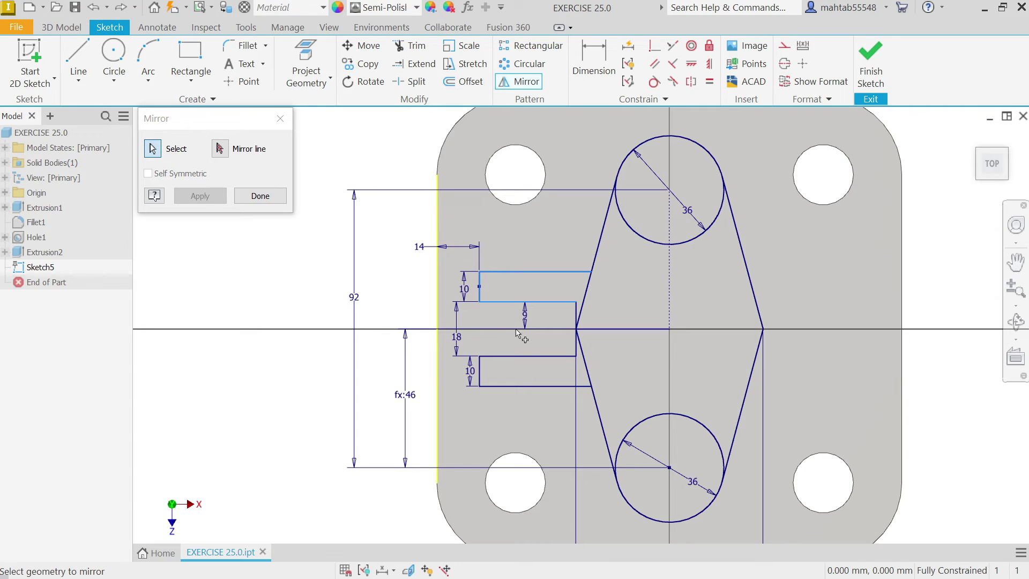
click(514, 356)
click(515, 386)
- Mirror the selected slot lines across the vertical construction centreline
click(220, 149)
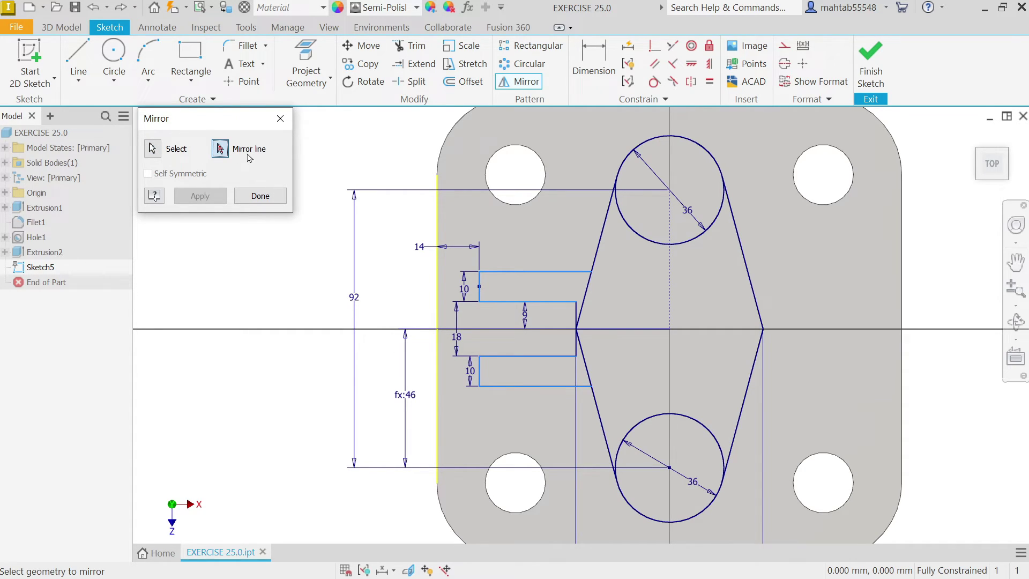
click(671, 277)
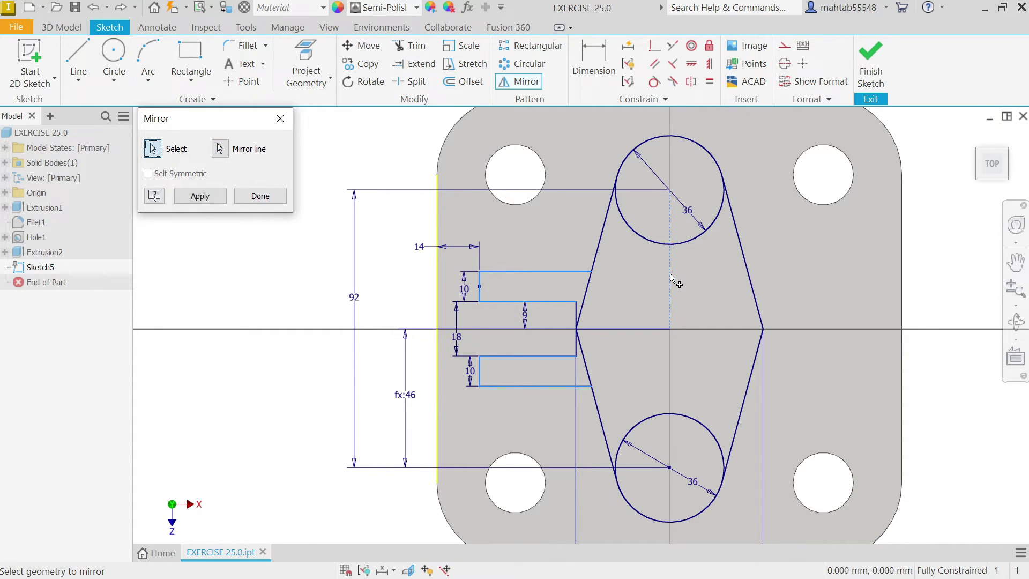
click(199, 196)
scroll(777, 333, down, 3)
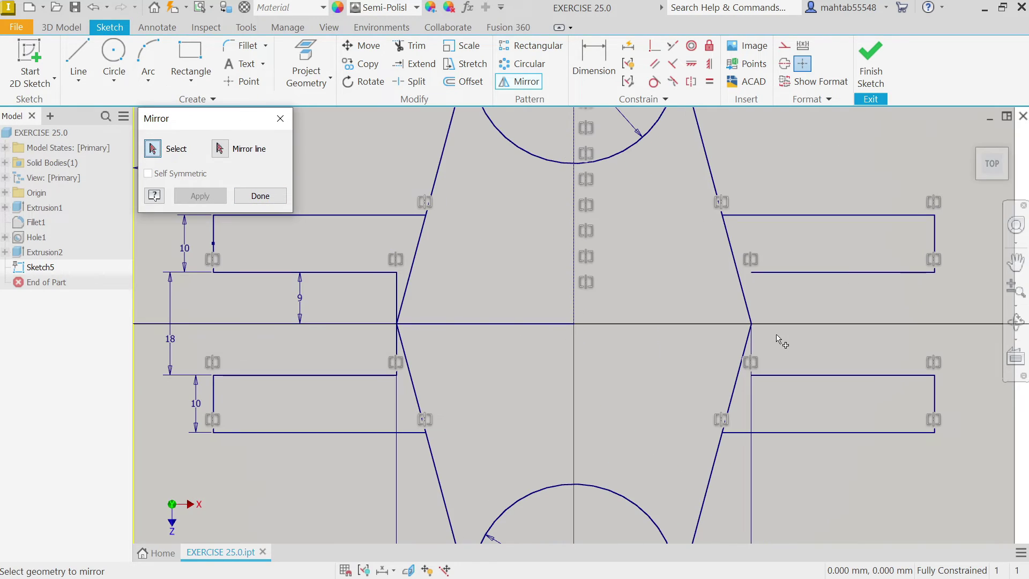
- Complete the mirror, then close the right-hand slot ends with two 9 mm vertical lines
click(261, 196)
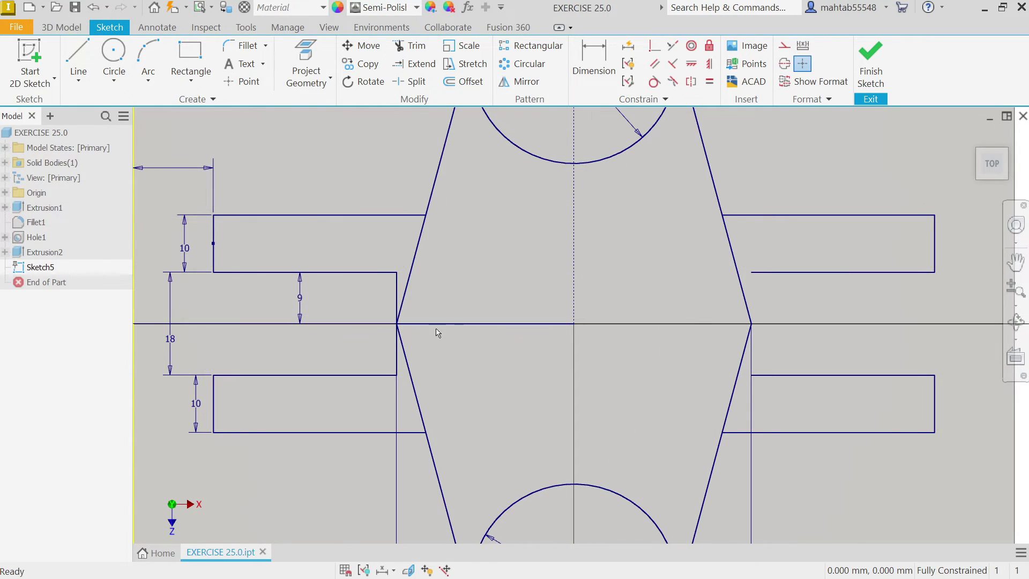
click(78, 56)
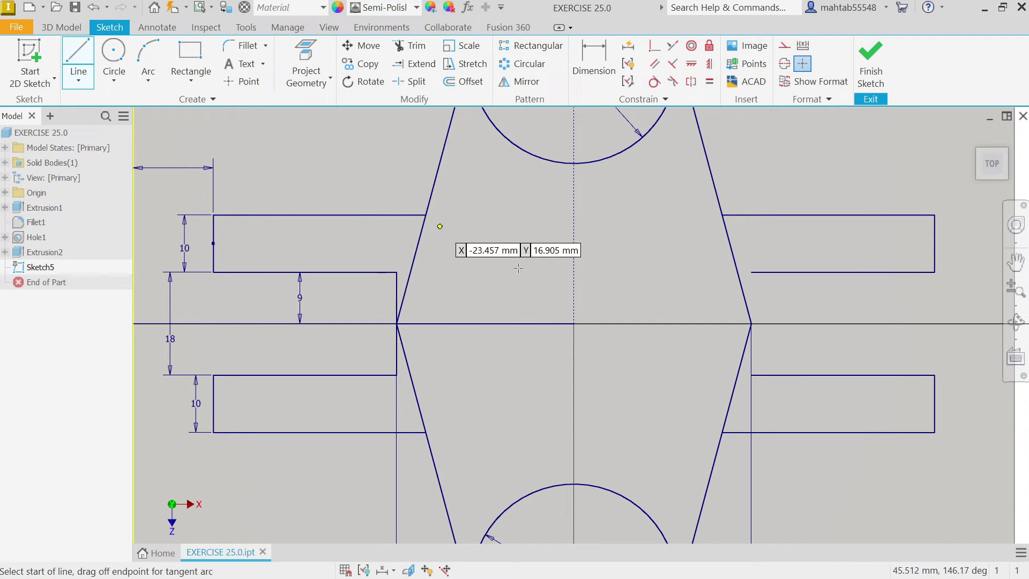
click(750, 273)
double_click(751, 323)
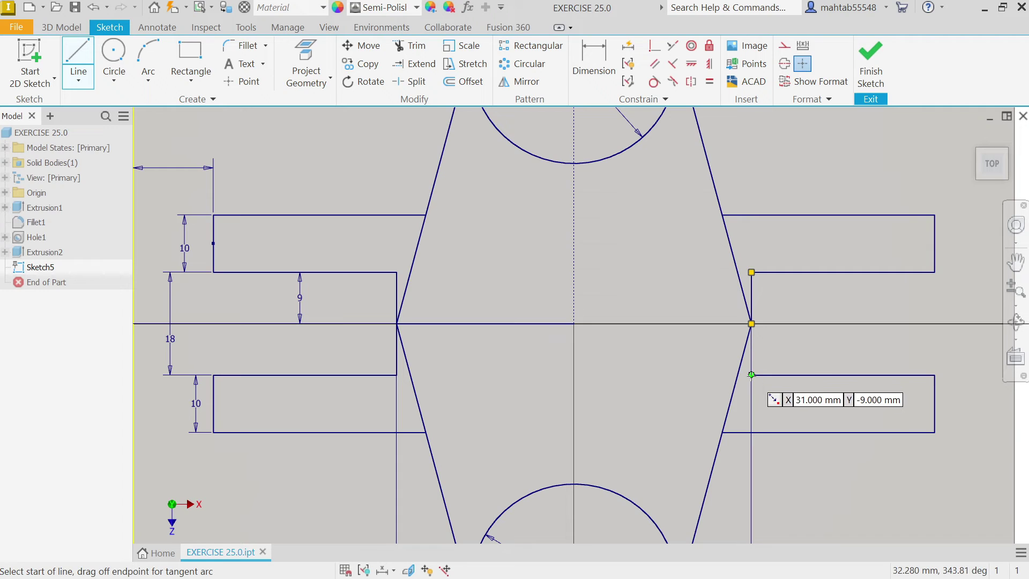
click(751, 375)
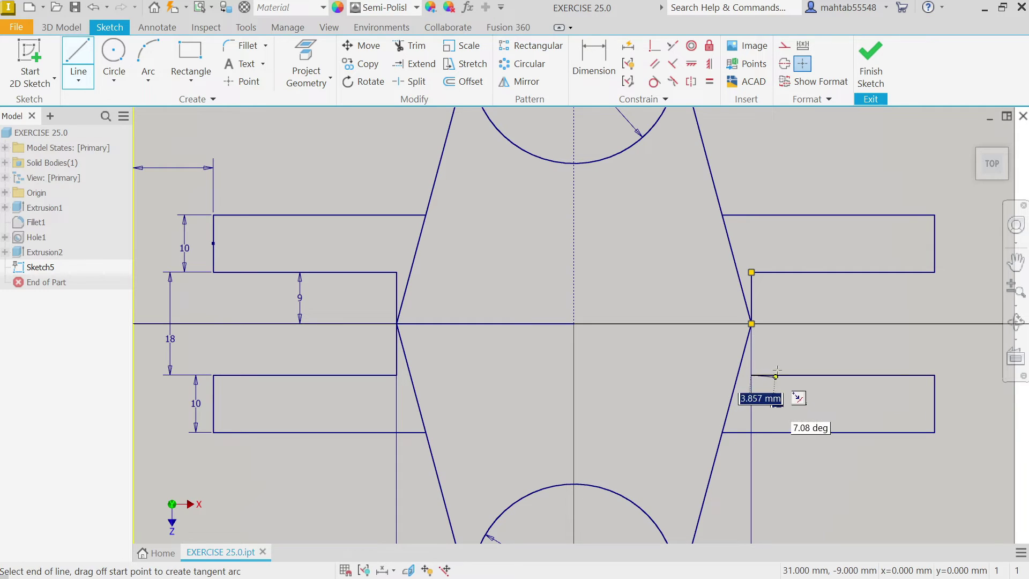
double_click(751, 324)
right_click(778, 317)
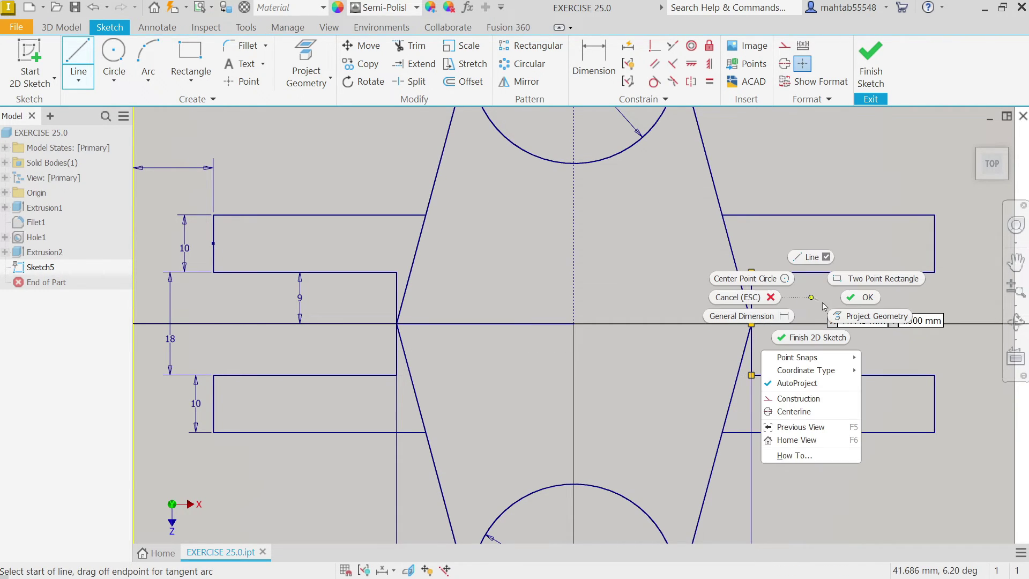
click(854, 301)
scroll(812, 302, down, 2)
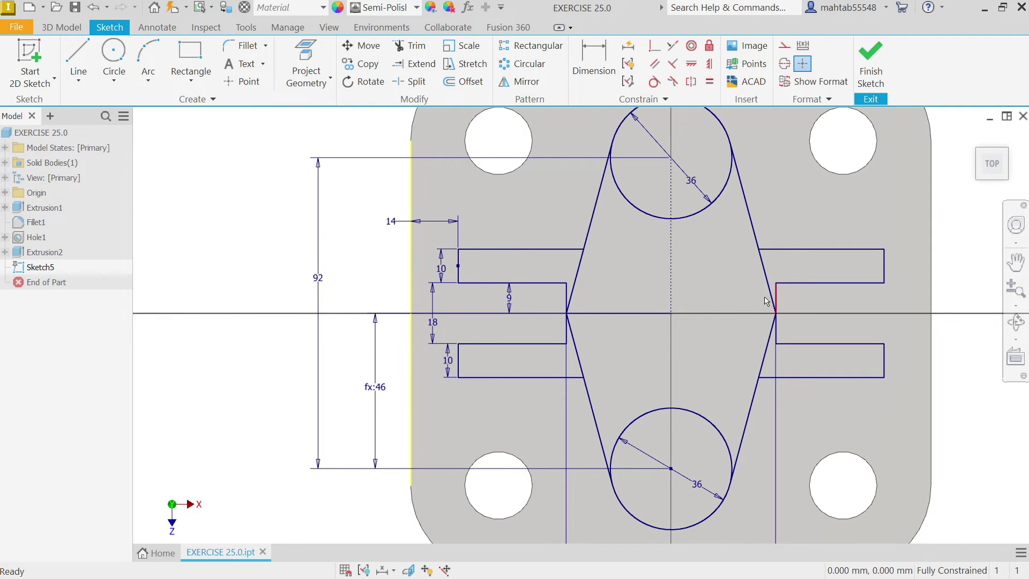
scroll(736, 289, down, 2)
scroll(721, 273, up, 2)
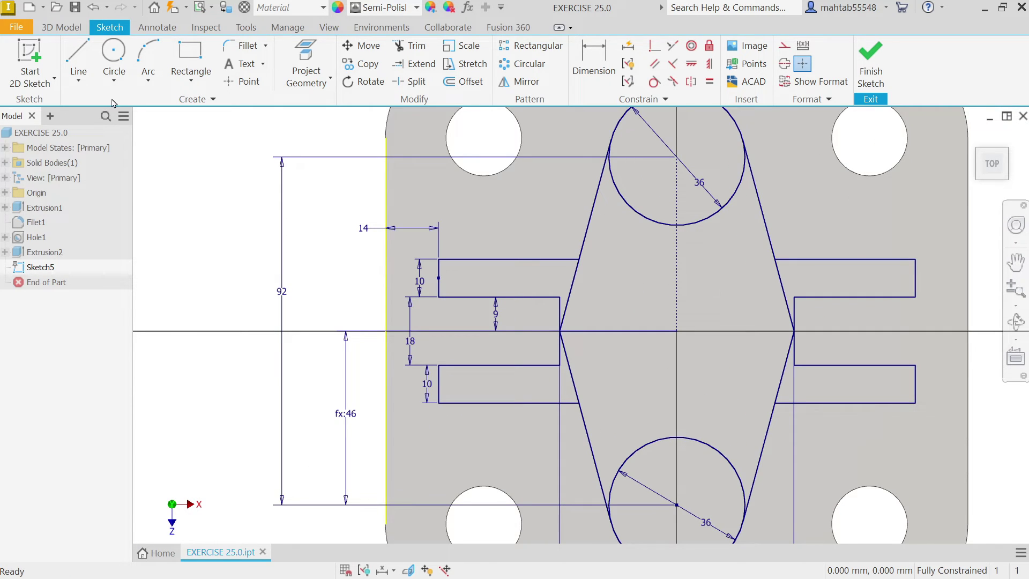
- Finish Sketch5 and select all seven boss, lug and rounded-end profiles for extrusion
click(871, 70)
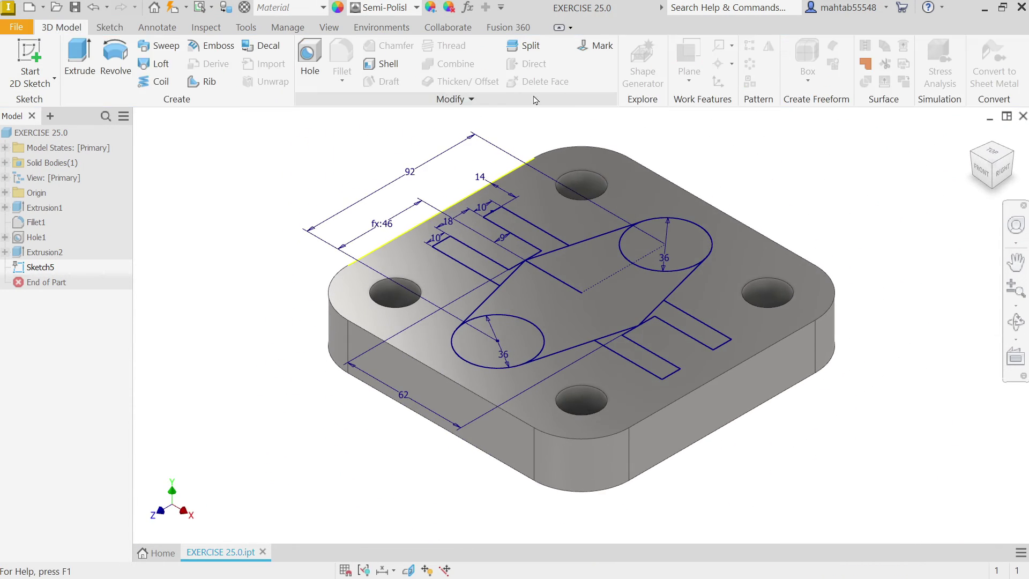
click(79, 68)
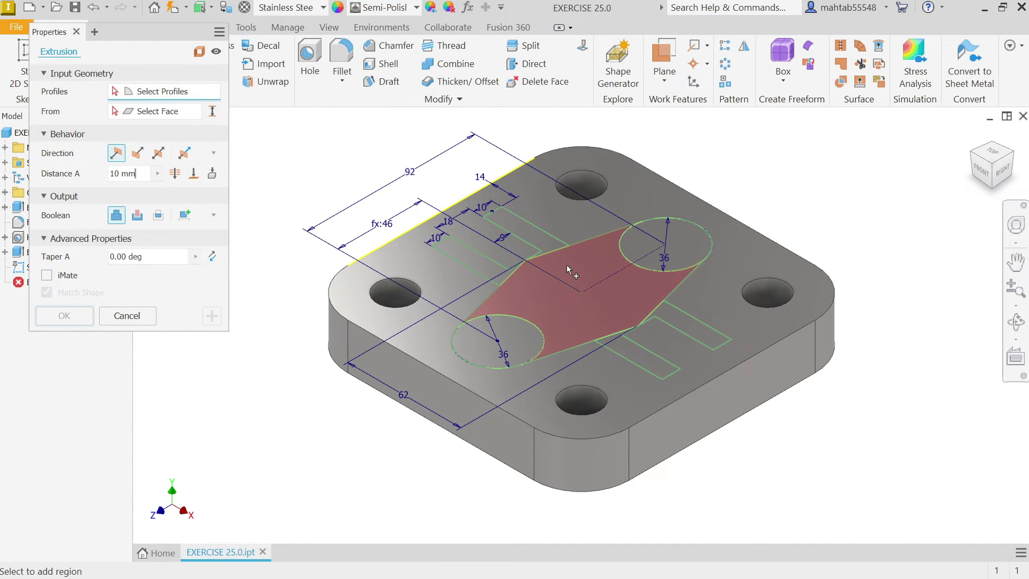
scroll(567, 265, up, 3)
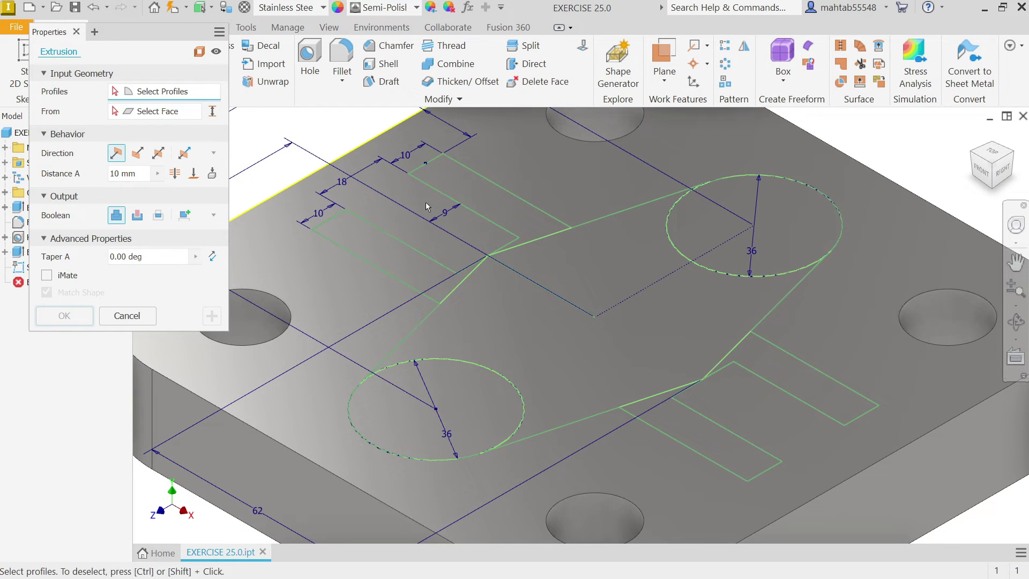
click(501, 204)
click(397, 259)
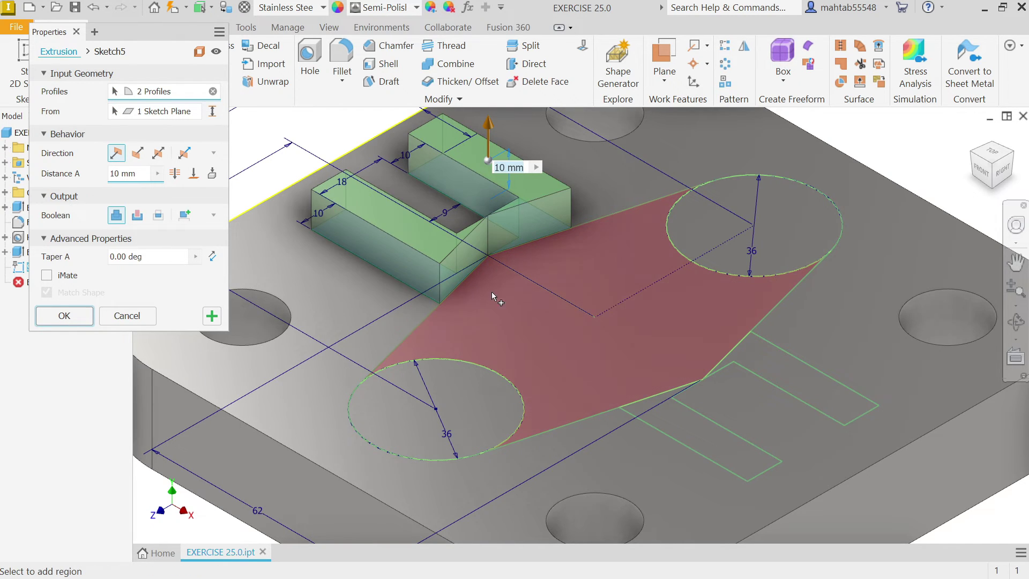
click(503, 297)
click(478, 390)
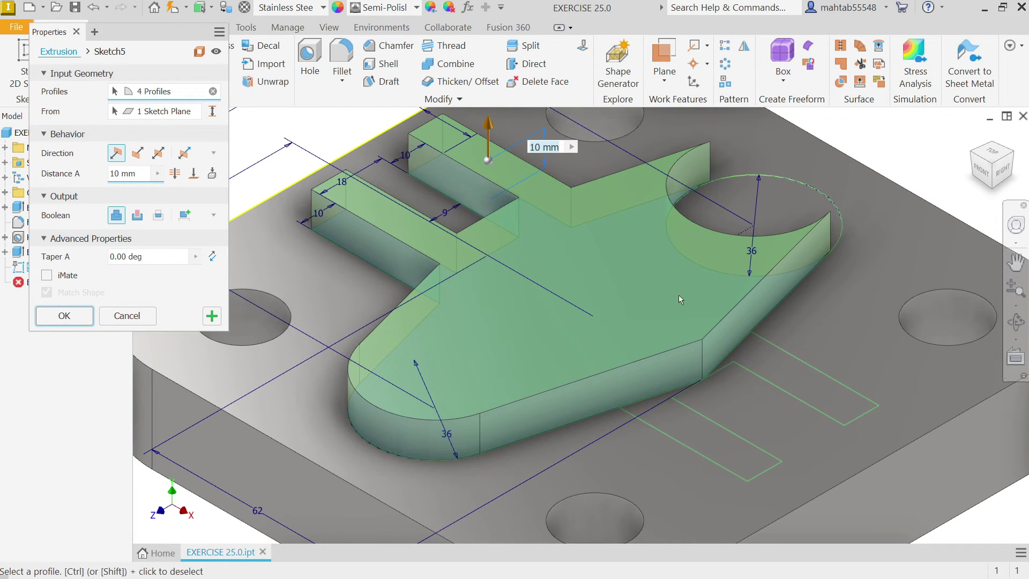
click(783, 203)
click(764, 359)
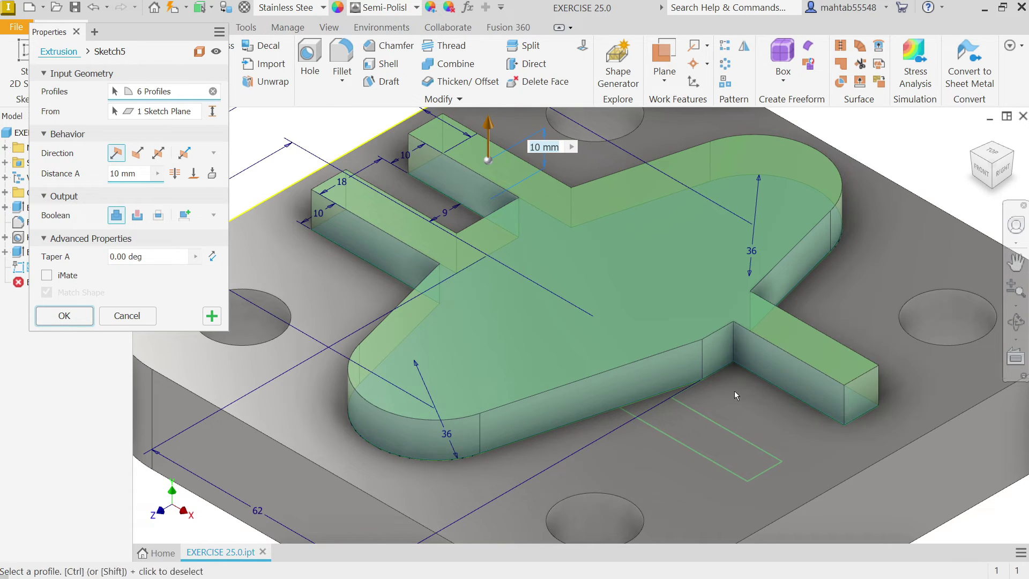
click(695, 427)
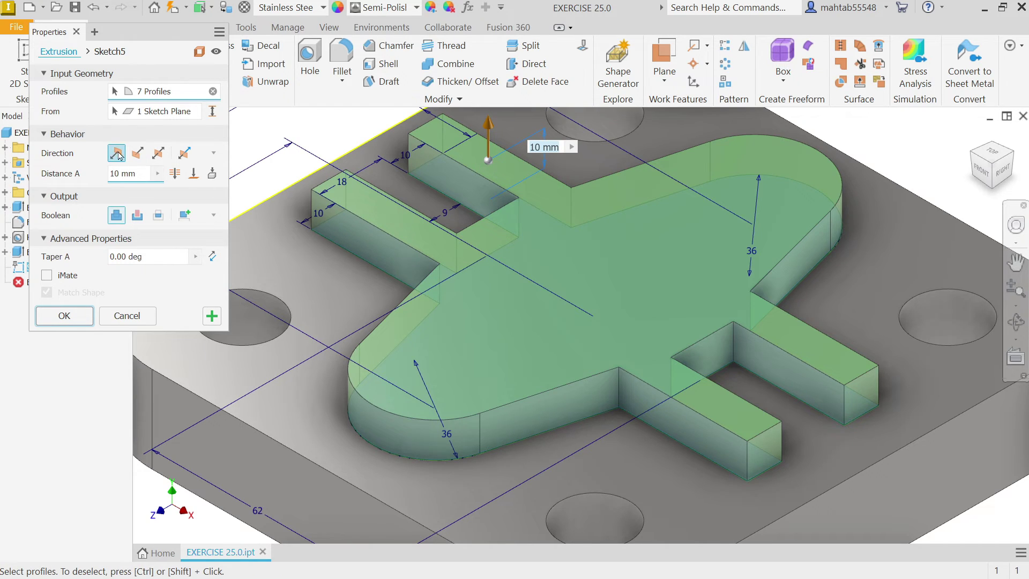
- Extrude the selected profiles 31 mm above the base plate
click(110, 174)
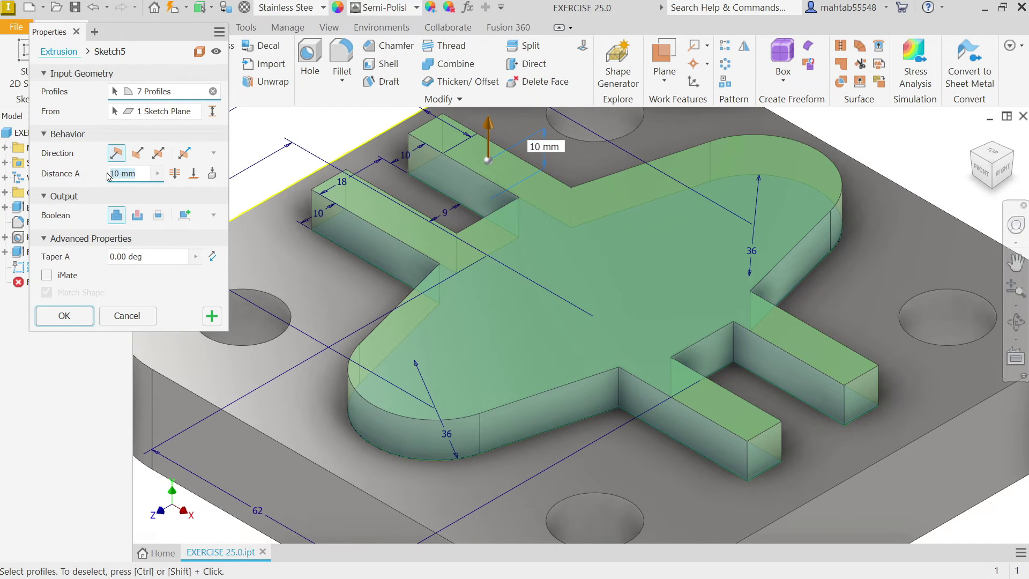
text(31)
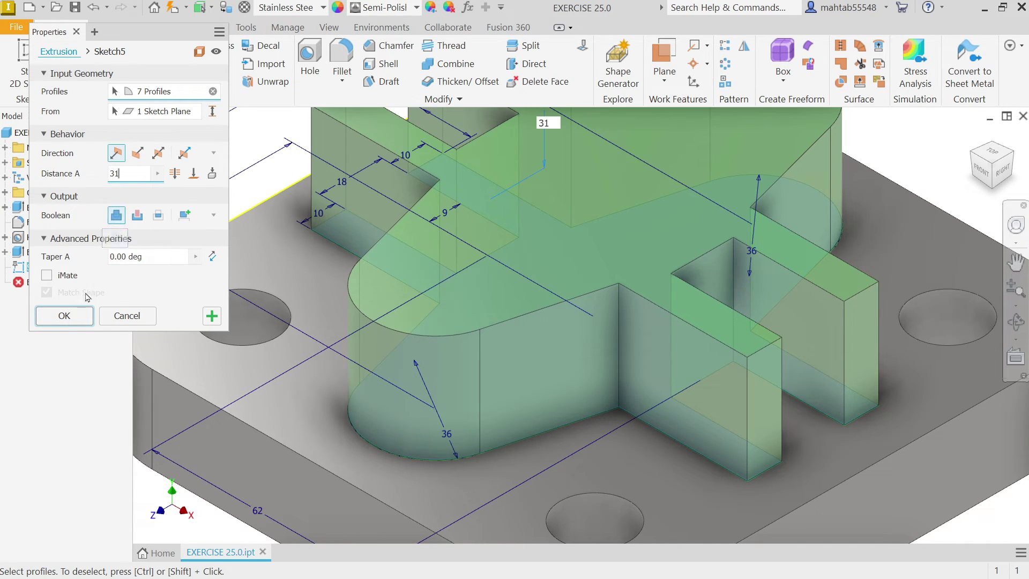
click(64, 316)
scroll(509, 304, up, 5)
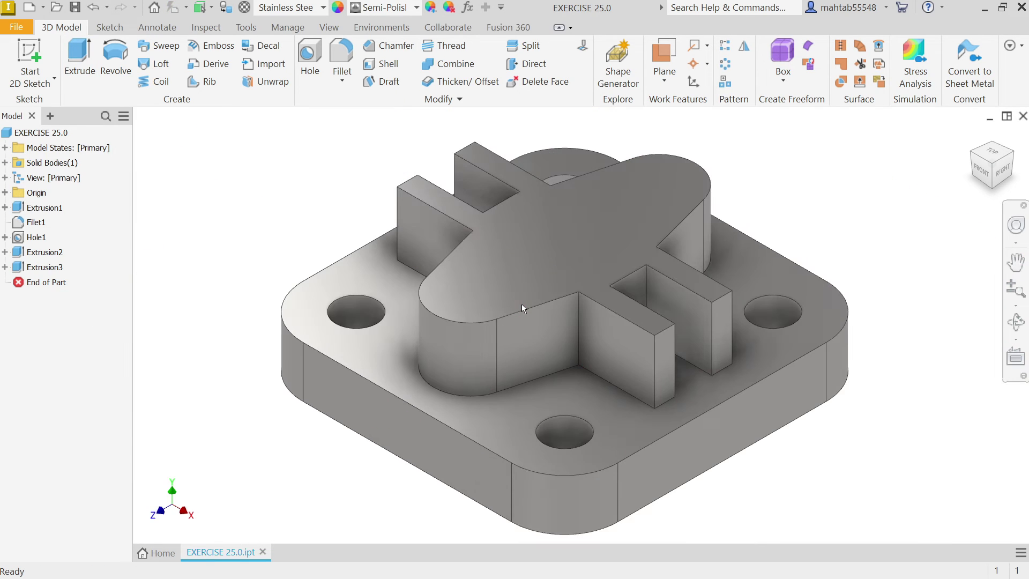
- Start a tapped hole with ISO Metric profile thread, size 20, designation M20x2
click(310, 61)
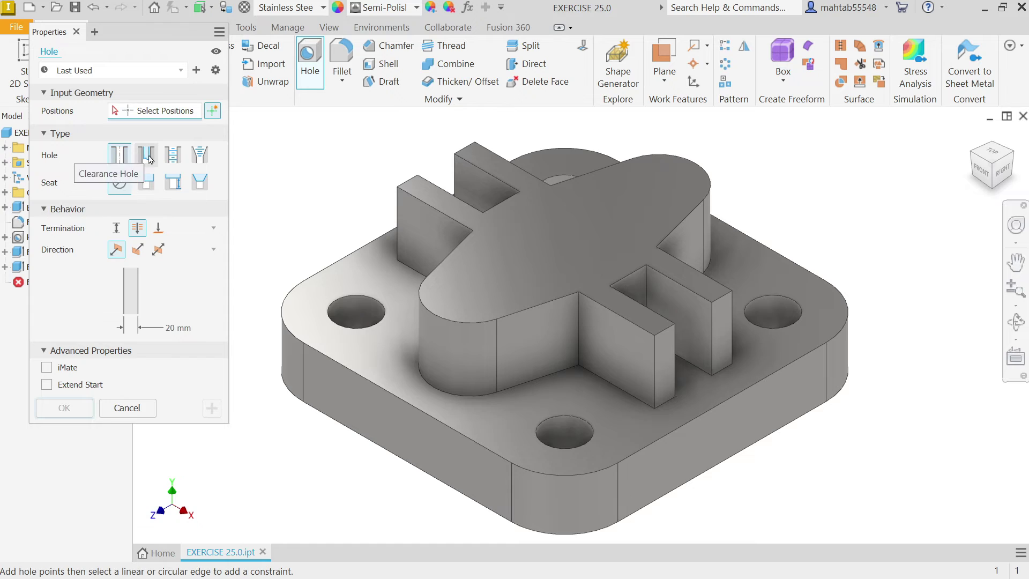
click(177, 158)
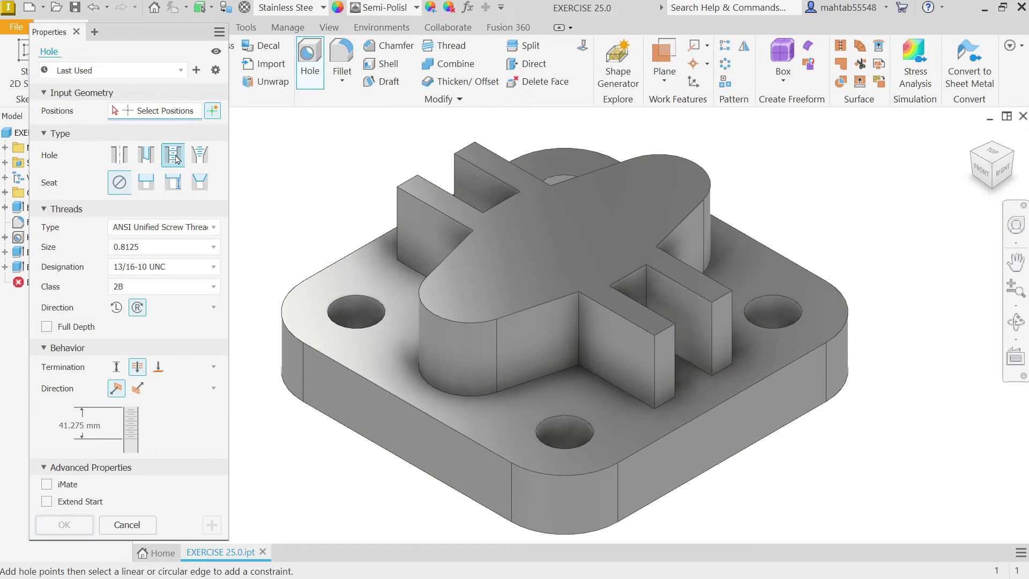
click(168, 231)
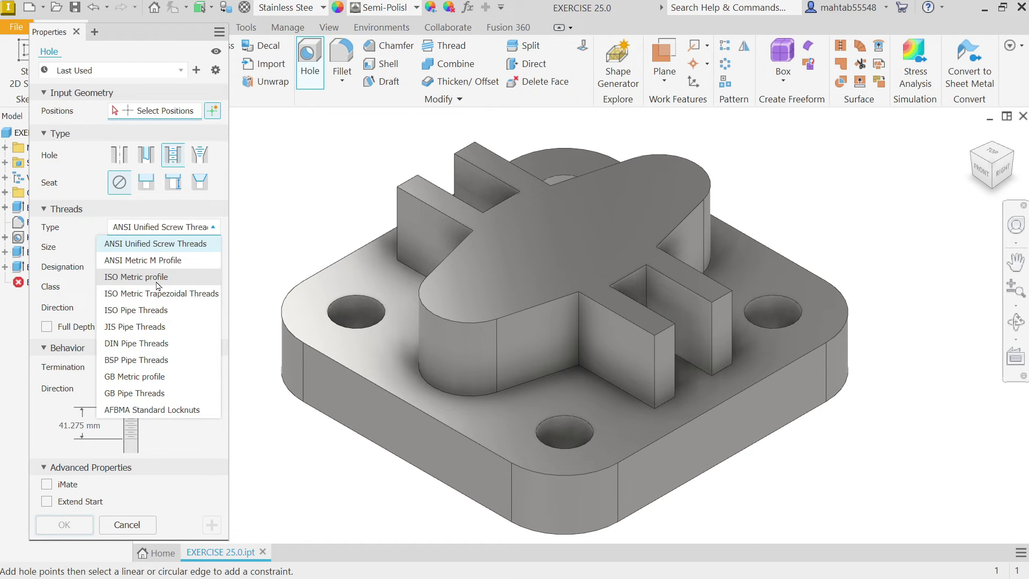
click(157, 278)
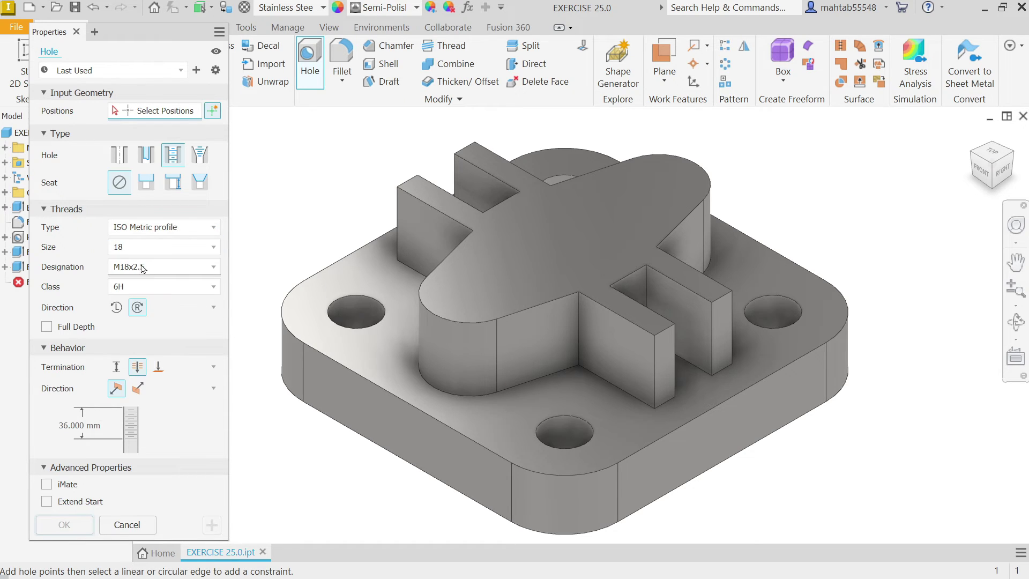
click(211, 248)
click(136, 284)
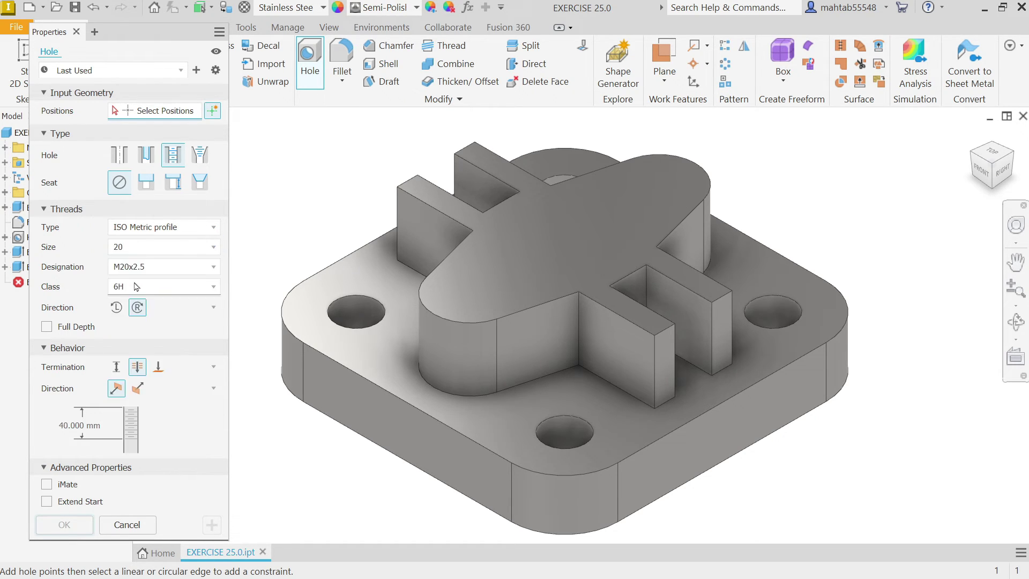
click(157, 271)
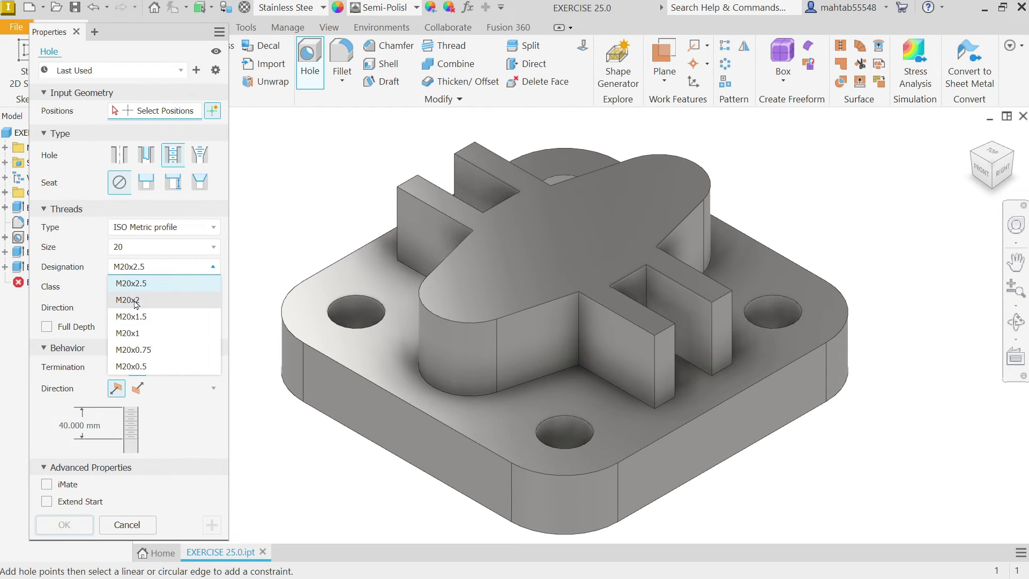
click(141, 299)
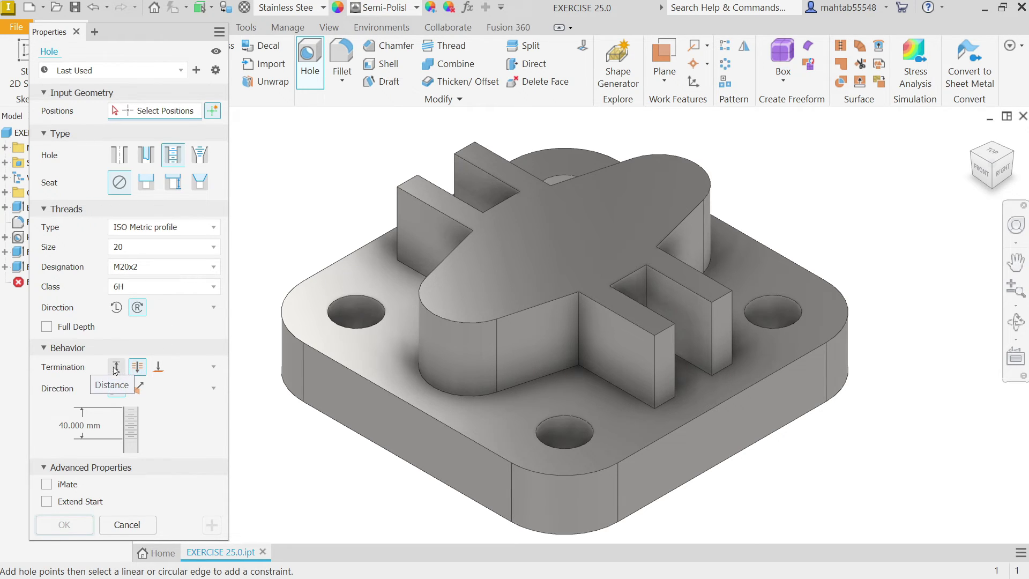
- Make it a blind hole with 22 mm thread depth and 26 mm hole depth
click(117, 370)
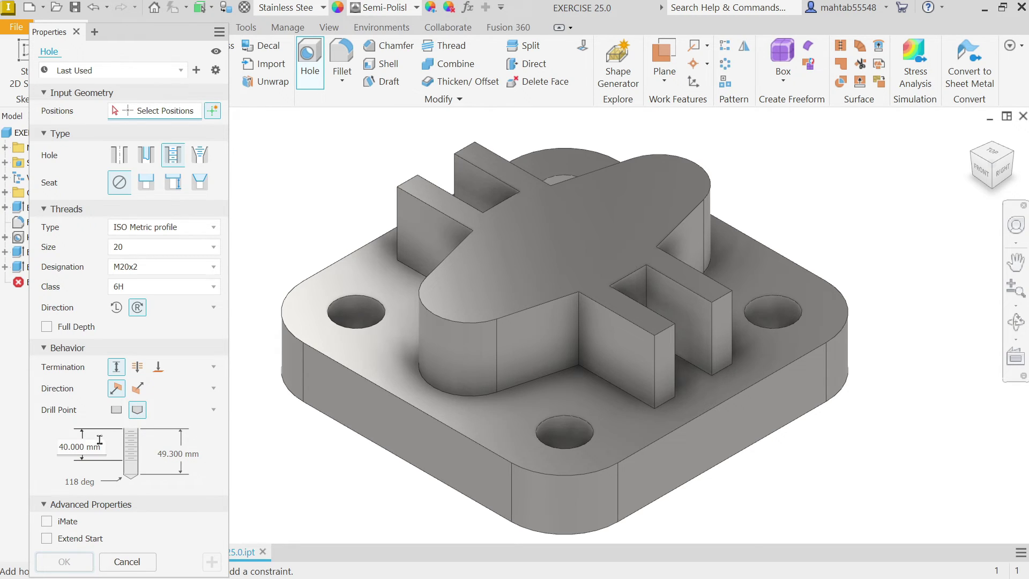
click(99, 446)
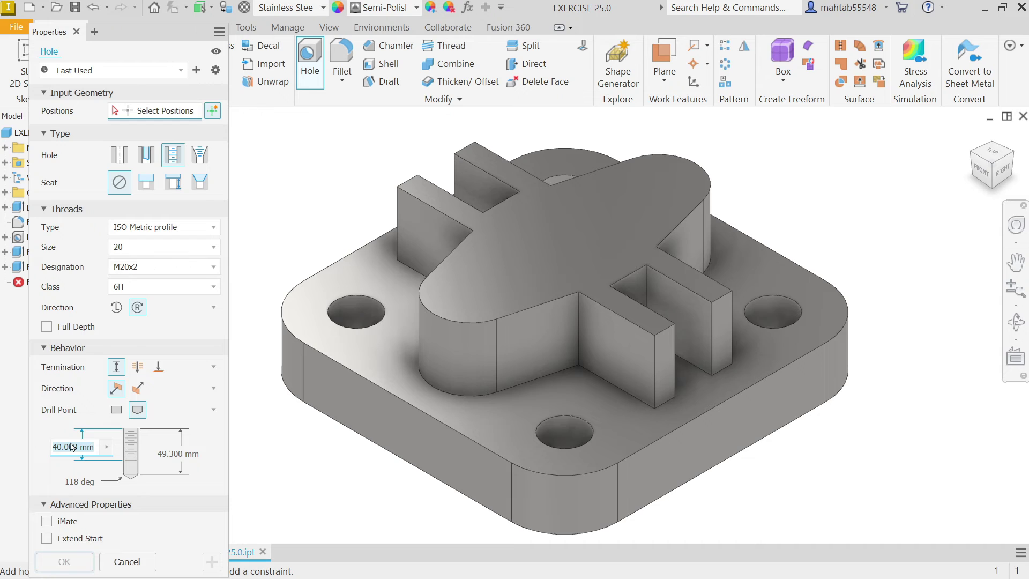
text(22)
key(Return)
click(179, 454)
text(26)
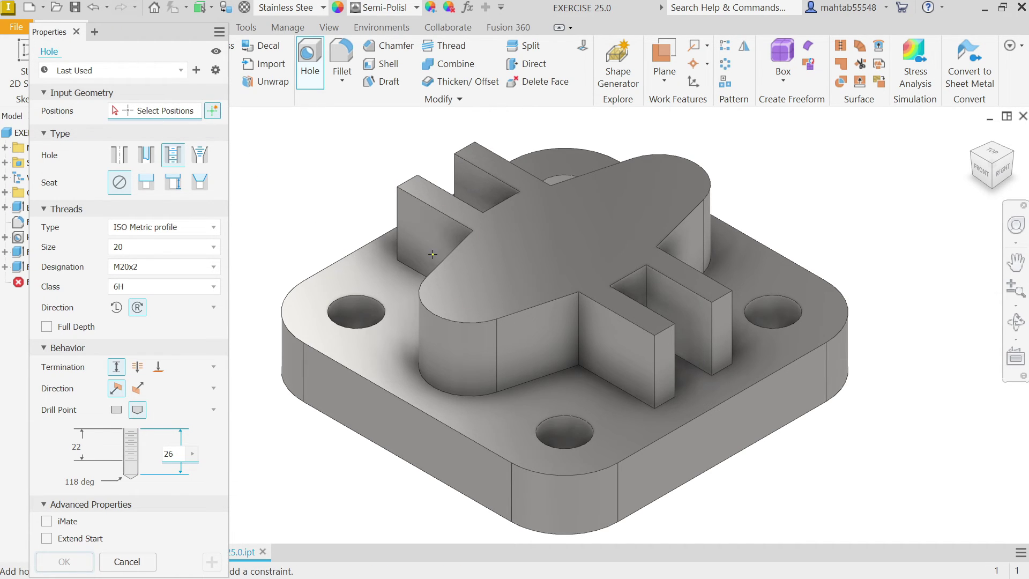
- Place the M20x2 tapped holes concentric to the boss's left and right rounded ends
click(466, 288)
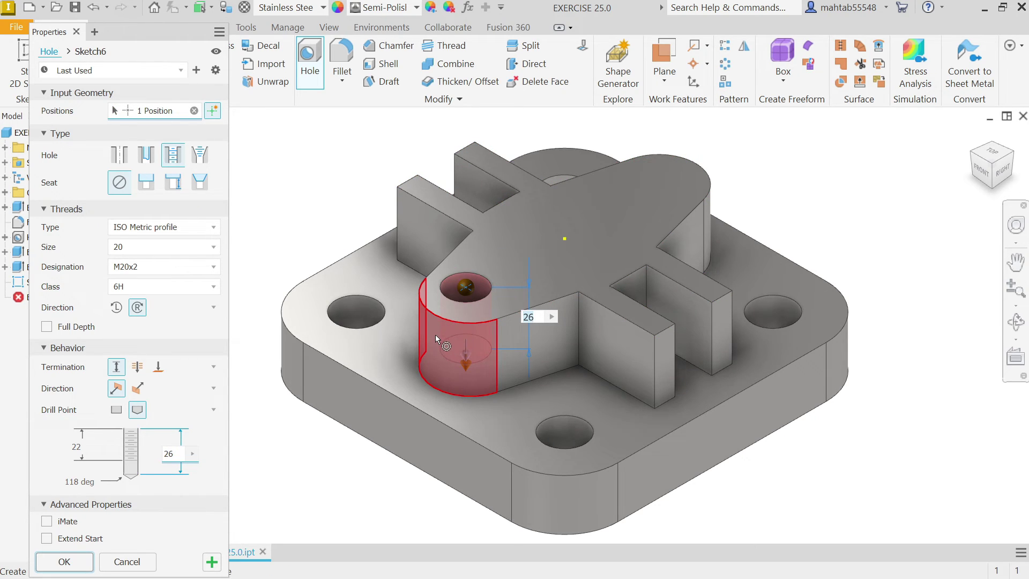
click(435, 319)
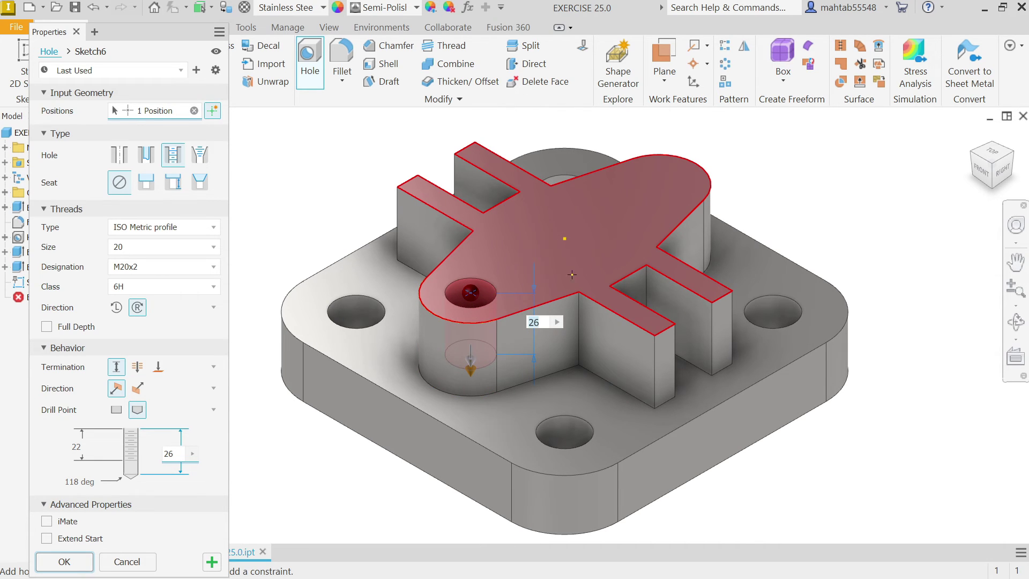
click(668, 180)
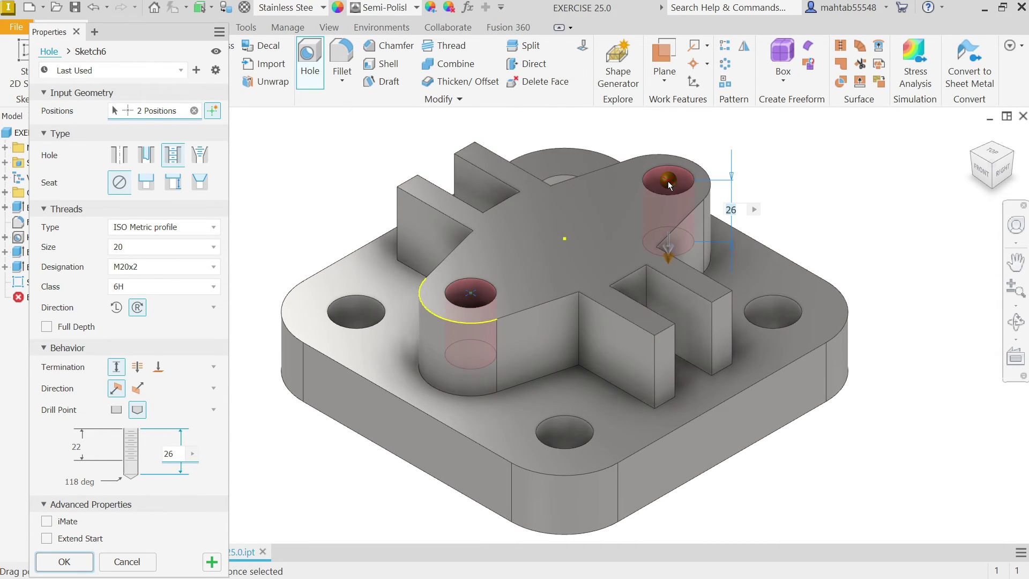
click(708, 222)
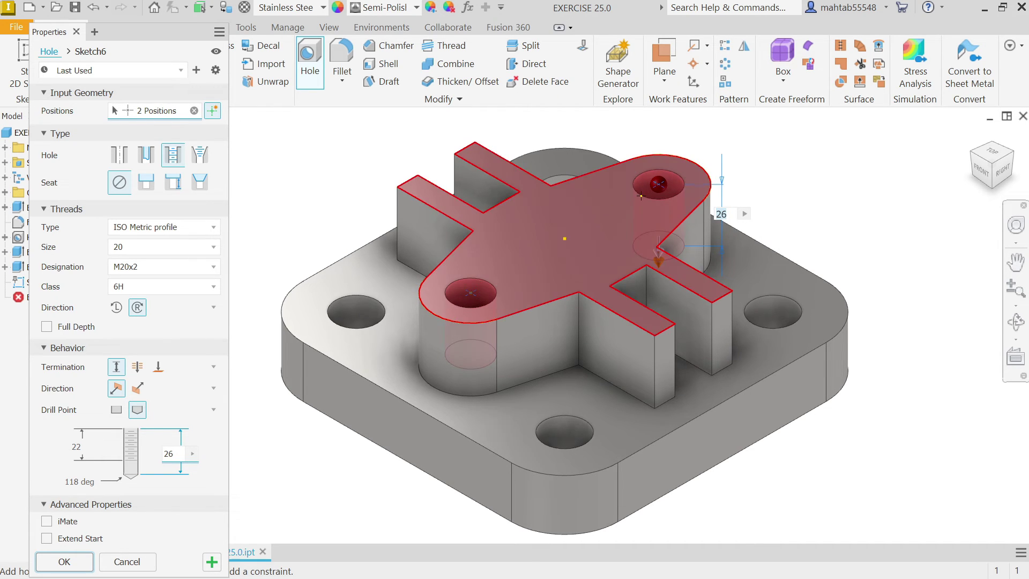
click(65, 561)
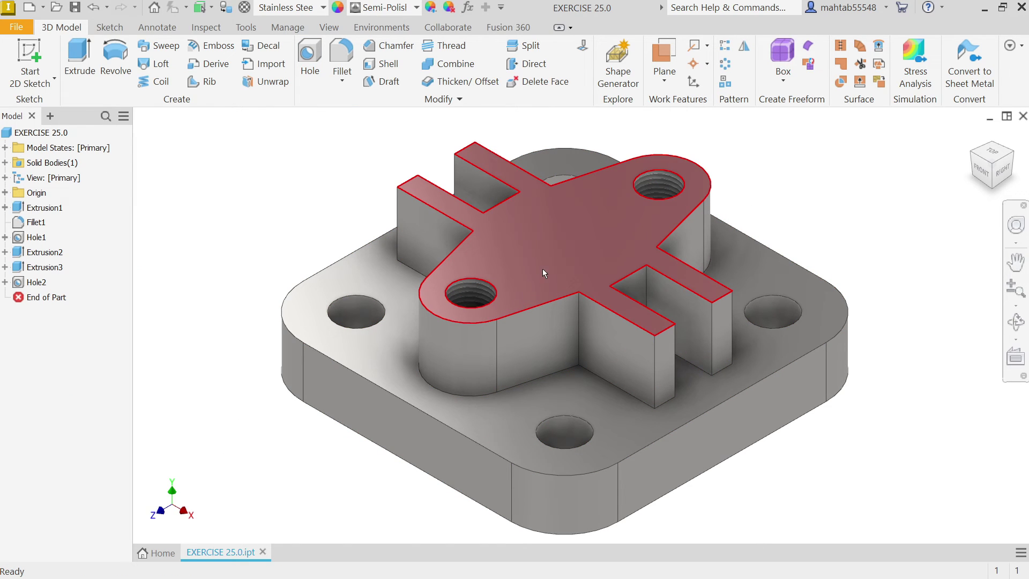
mouse_move(555, 265)
shift+middle_down()
mouse_move(538, 288)
mouse_move(558, 265)
shift+middle_up()
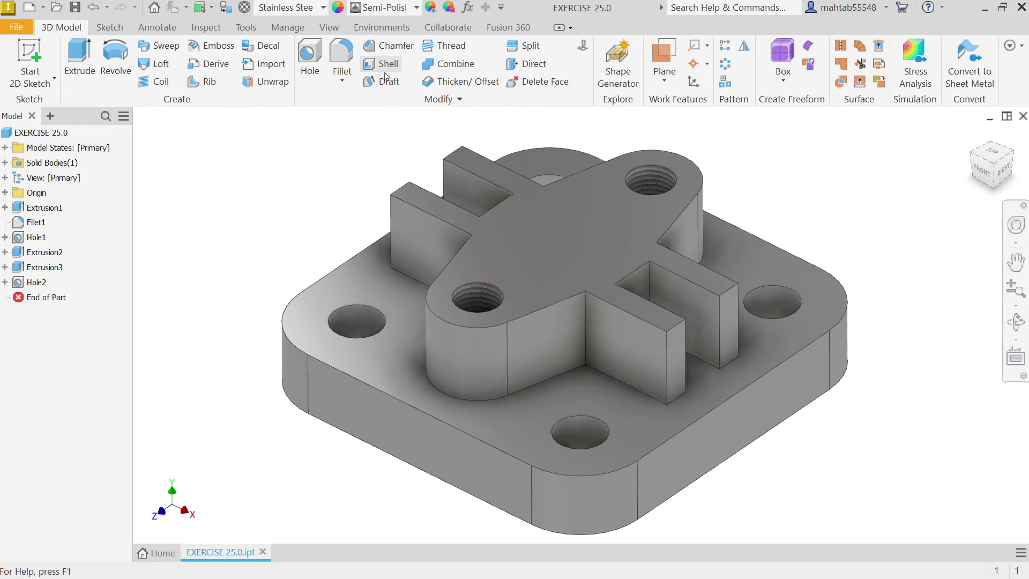
- Fillet the four top lug edges with a 12 mm radius
click(341, 56)
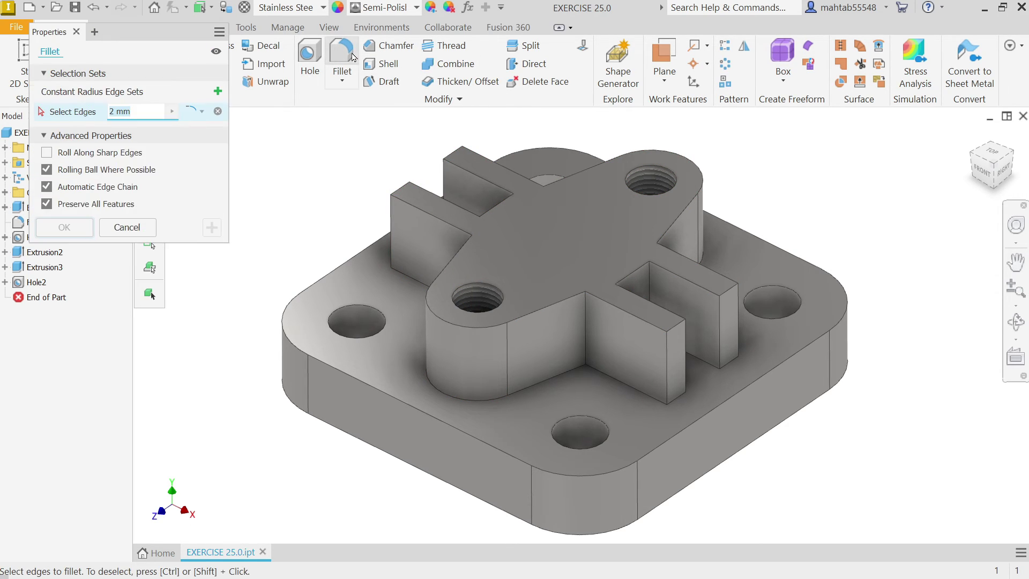
triple_click(123, 113)
text(12)
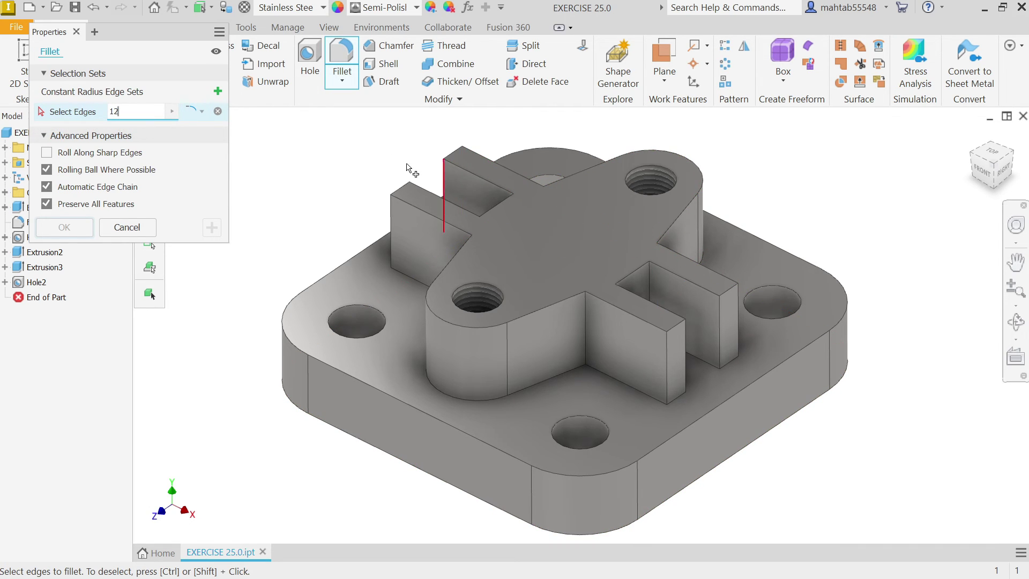
click(730, 290)
click(680, 324)
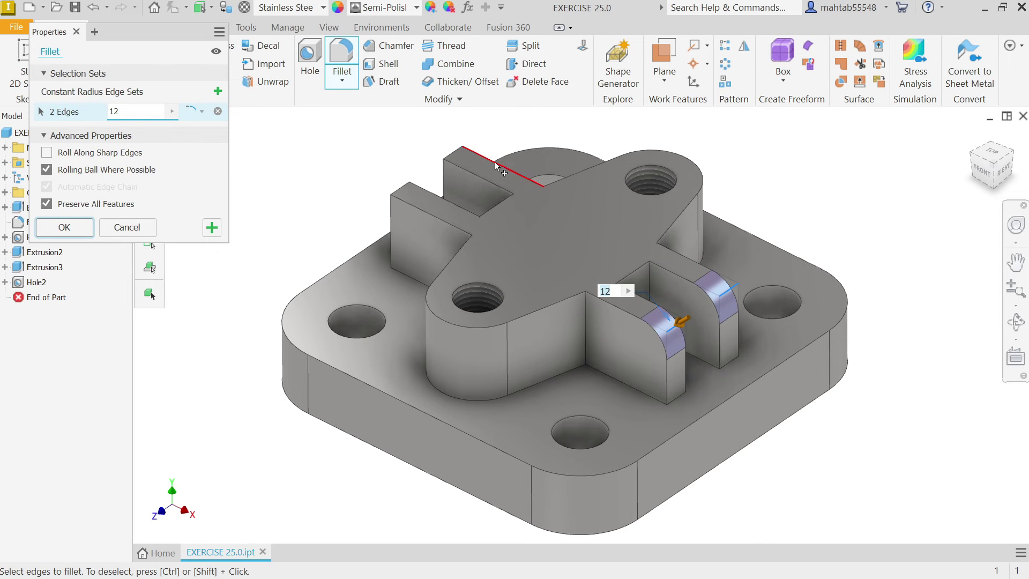
click(455, 157)
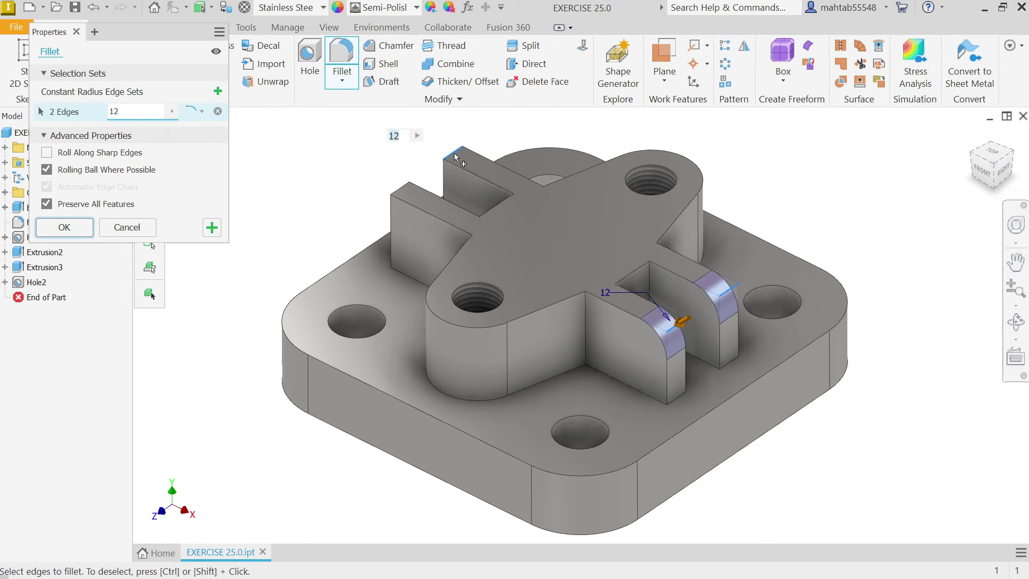
click(401, 189)
click(78, 229)
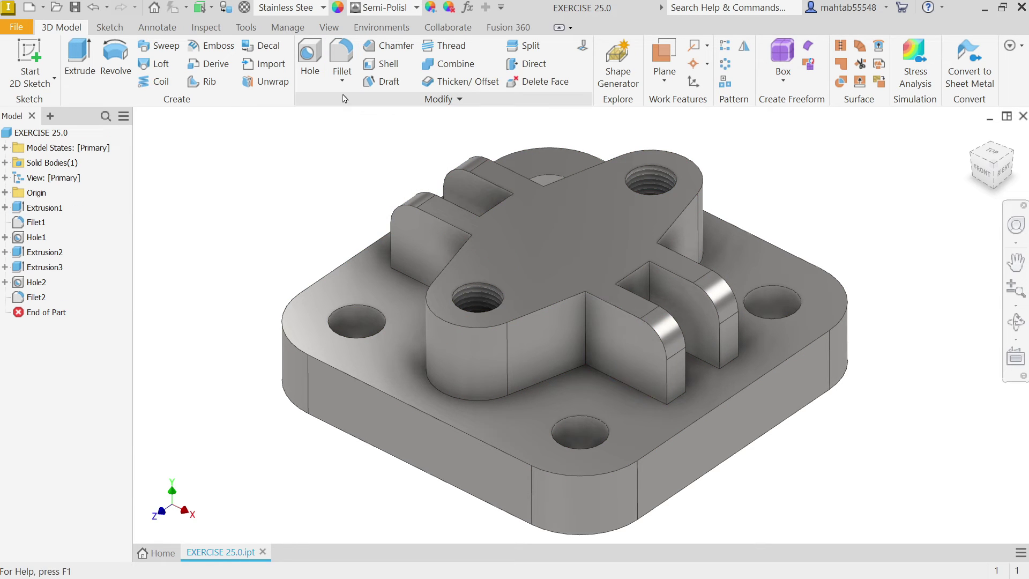
- Set up a simple, unthreaded Through All hole, clearing the old 3 mm diameter
click(312, 60)
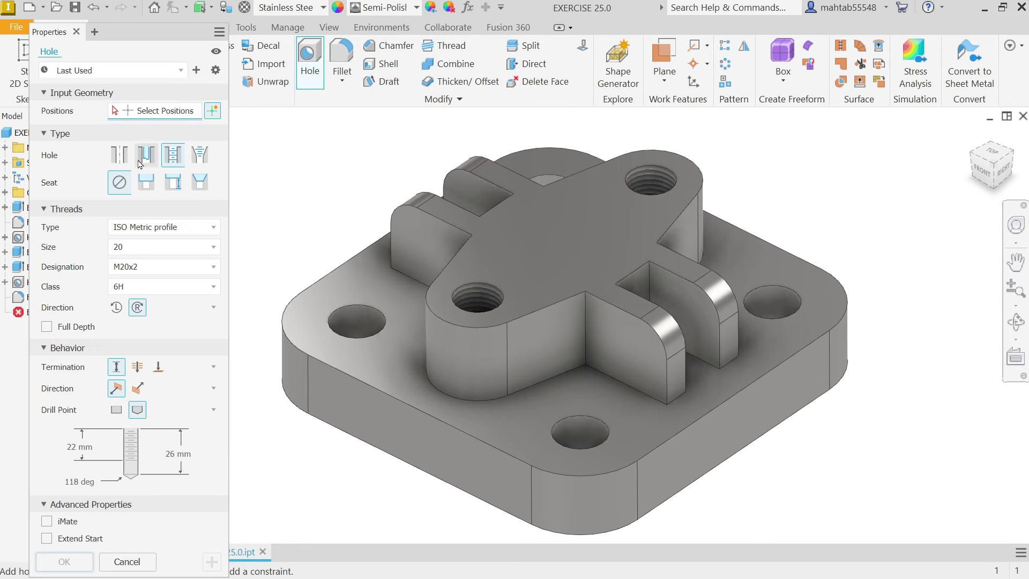
click(120, 157)
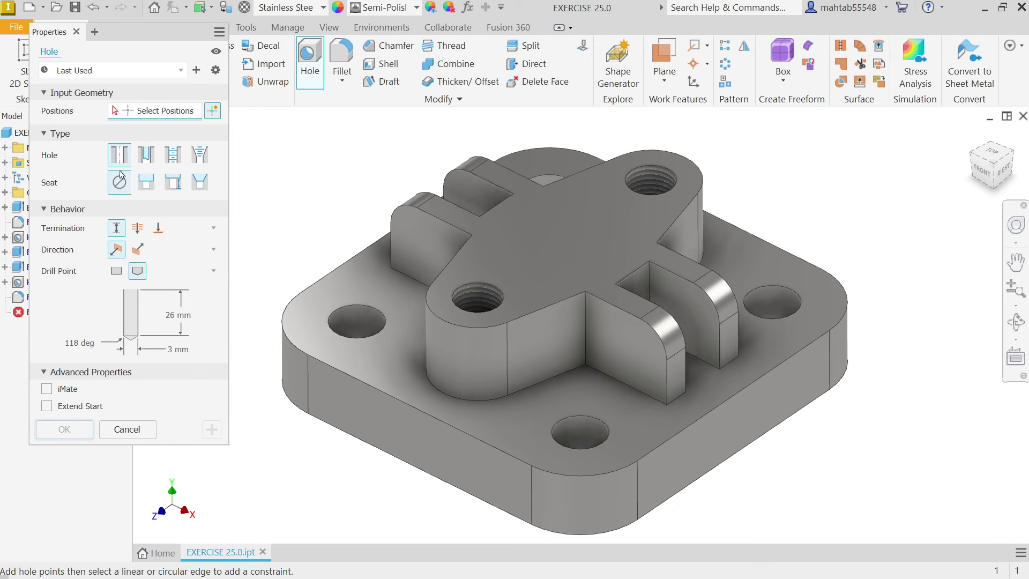
click(137, 229)
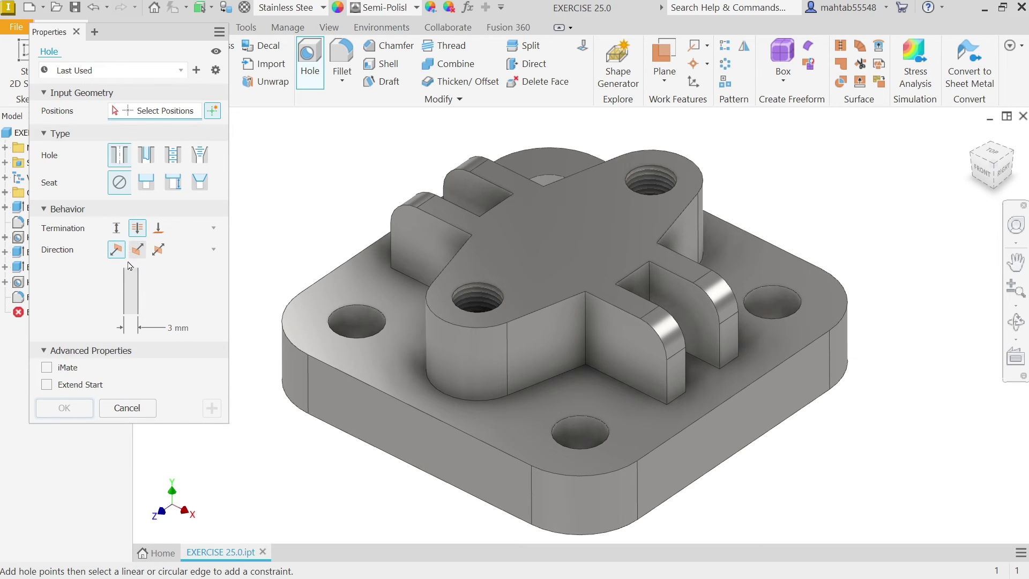
click(171, 327)
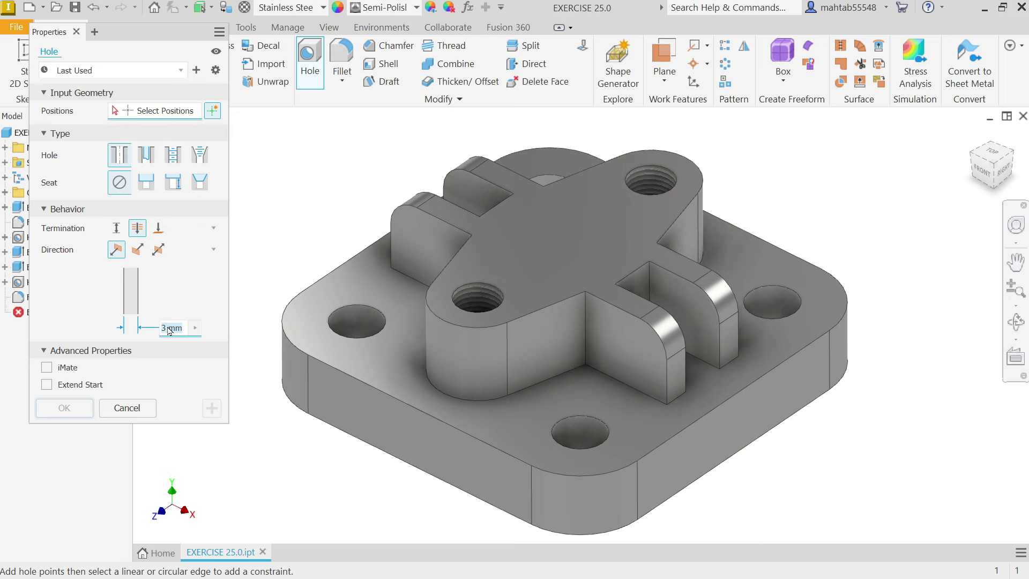
key(BackSpace)
- Place 10 mm through holes concentric to the right and upper-left lug tops
click(638, 345)
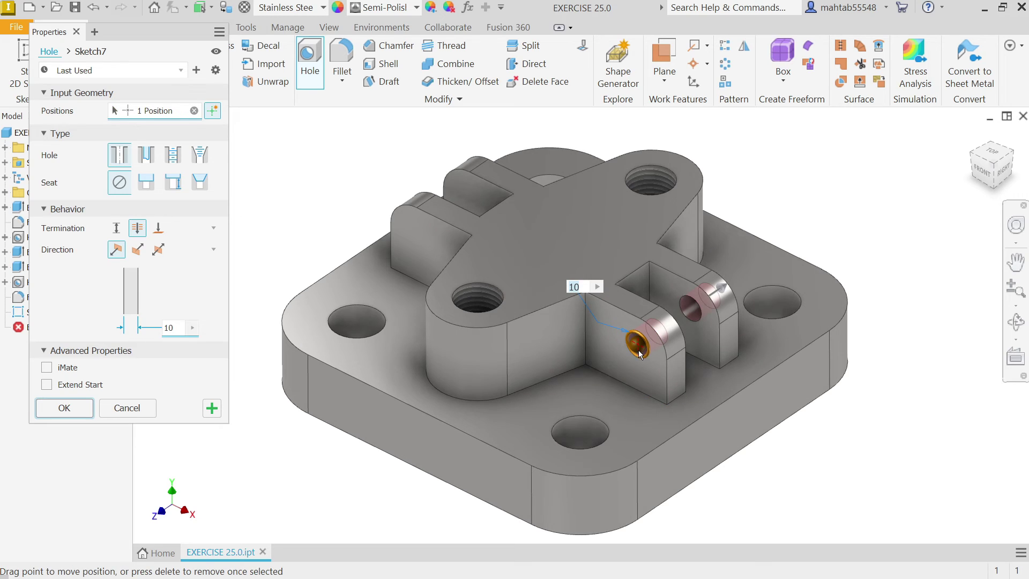
click(668, 335)
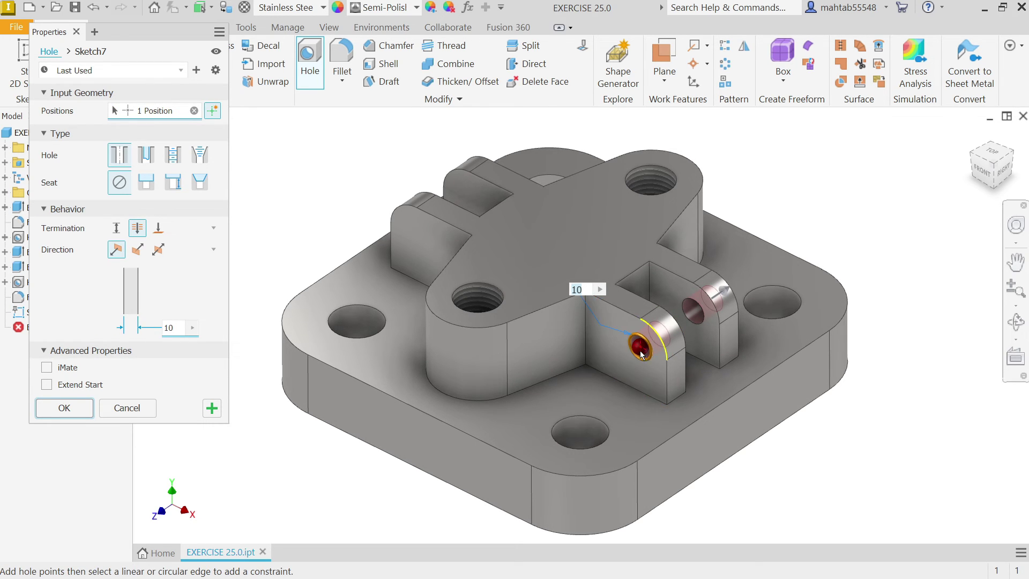
click(410, 228)
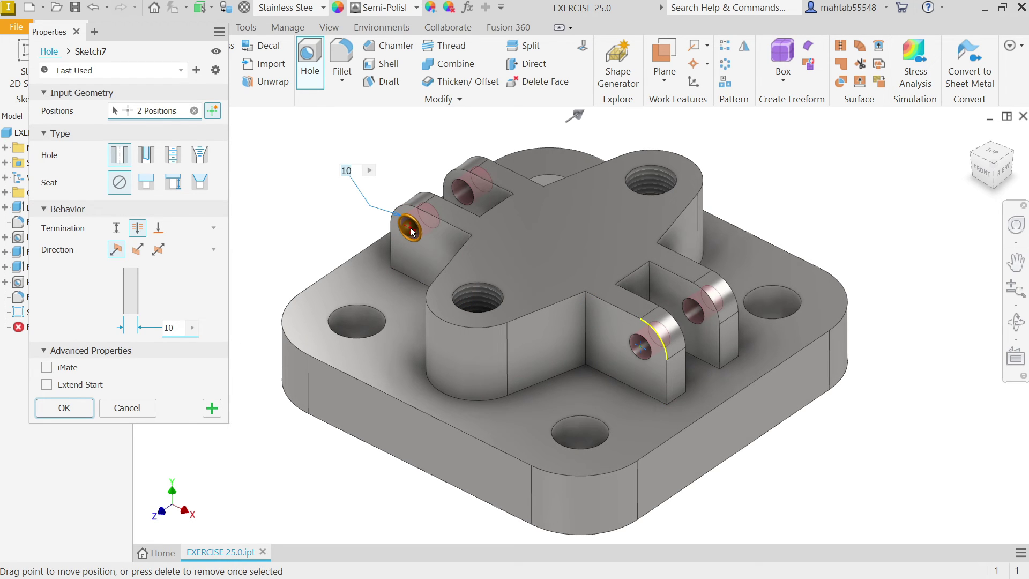
click(417, 204)
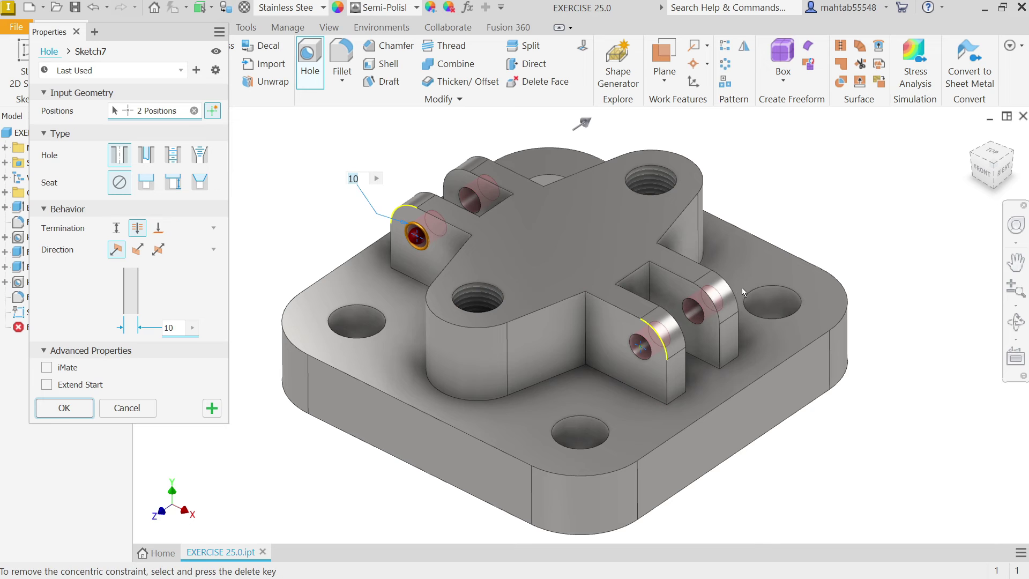
click(74, 410)
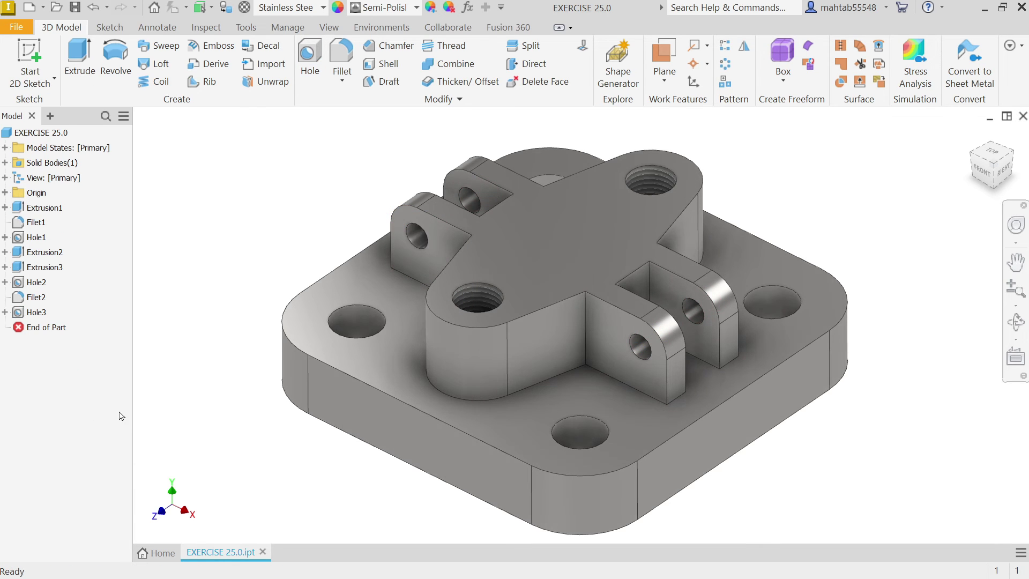
mouse_move(688, 294)
shift+middle_down()
mouse_move(590, 303)
mouse_move(667, 284)
mouse_move(669, 266)
mouse_move(683, 296)
shift+middle_up()
key(alt+Tab)
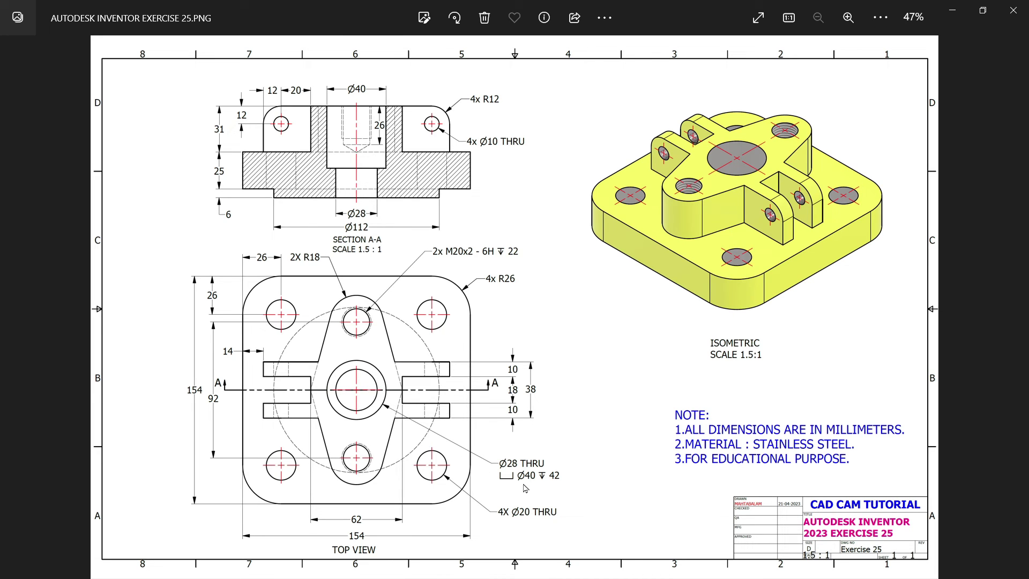
scroll(526, 486, up, 2)
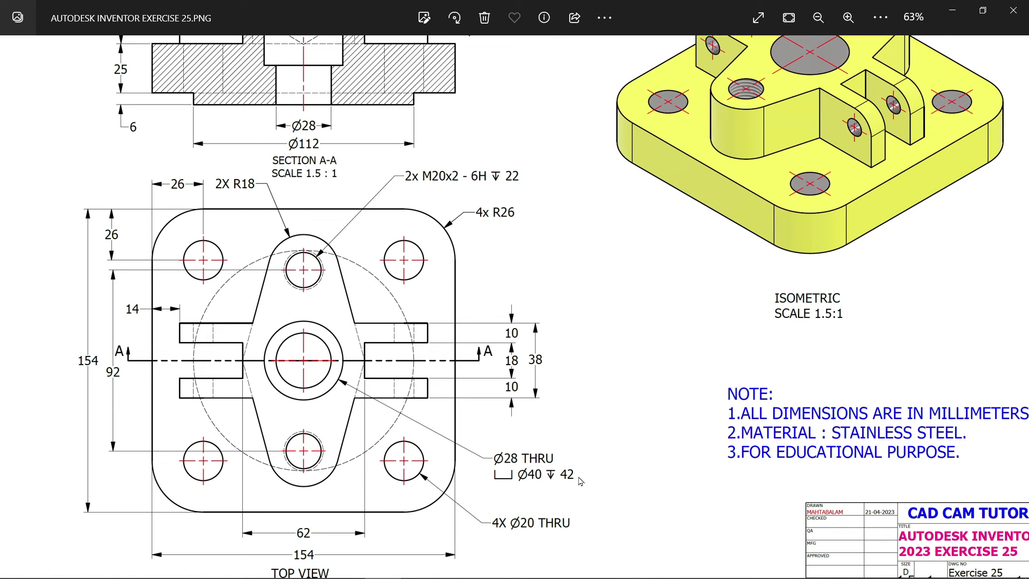
drag(485, 272, 468, 390)
scroll(294, 127, up, 2)
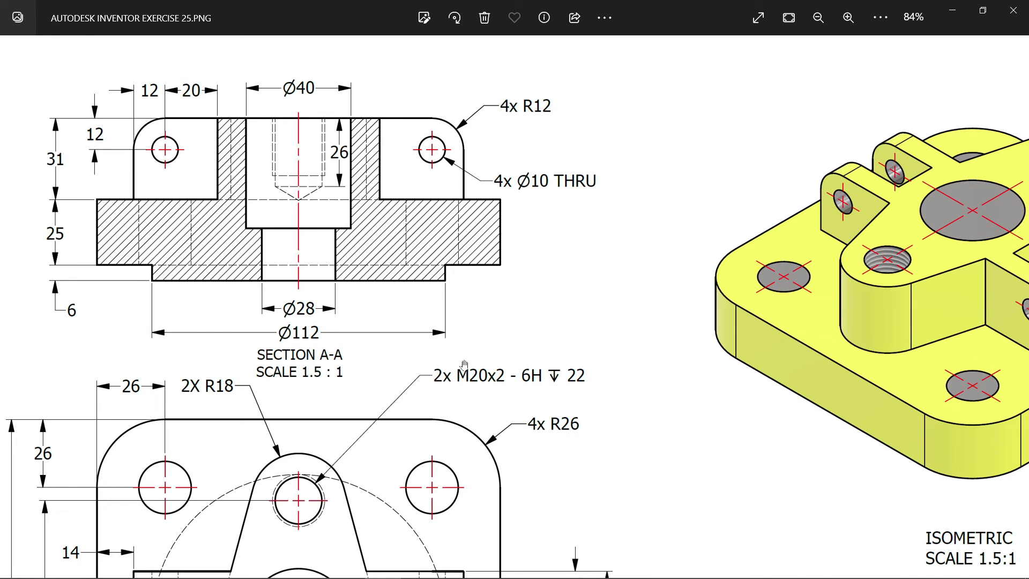
mouse_move(492, 402)
mouse_down()
mouse_move(440, 321)
mouse_move(354, 311)
mouse_up()
click(952, 10)
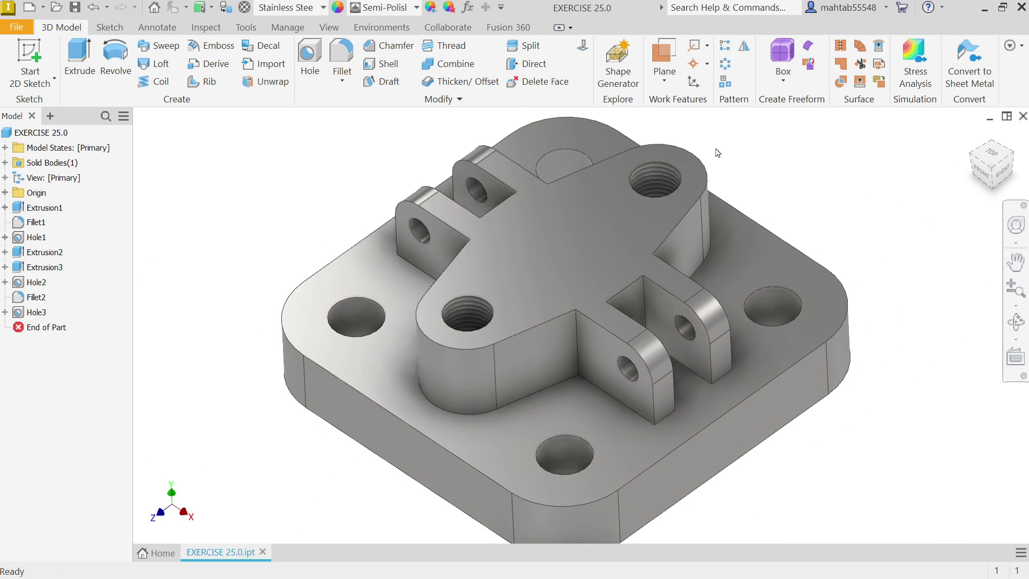
- Set up a counterbored hole: 40 mm counterbore, 42 mm counterbore depth, 28 mm diameter
click(310, 59)
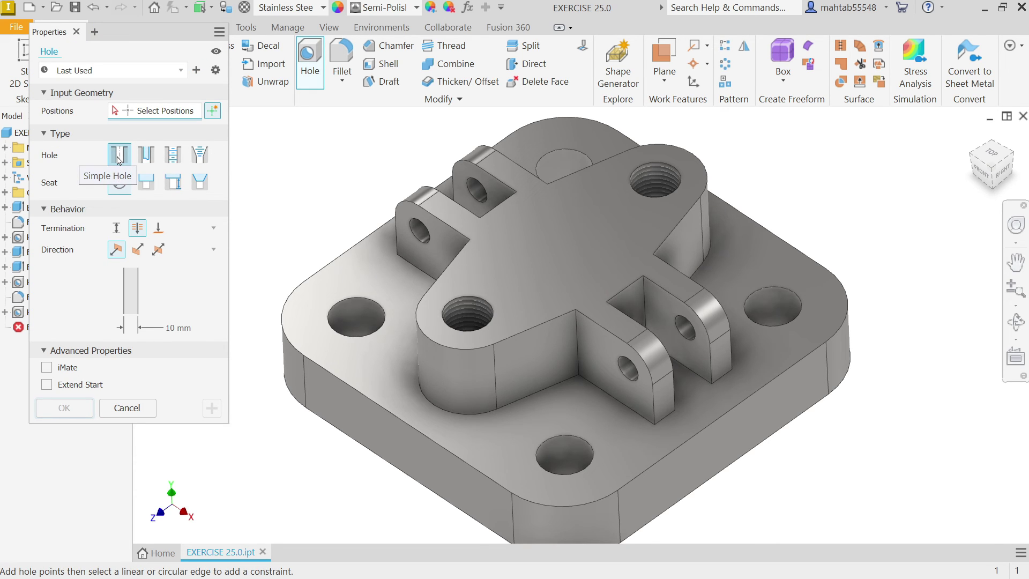
click(146, 184)
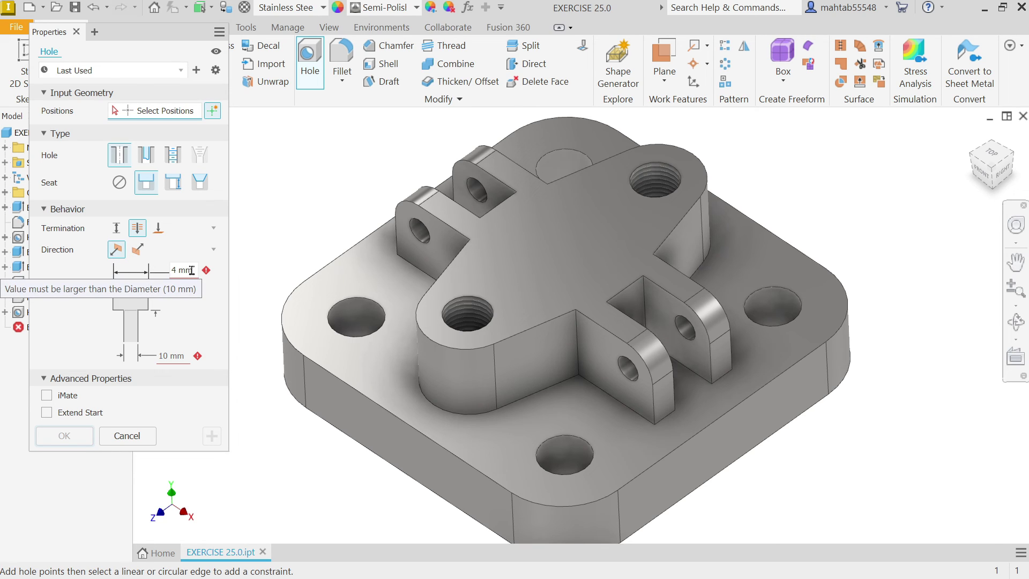
click(169, 271)
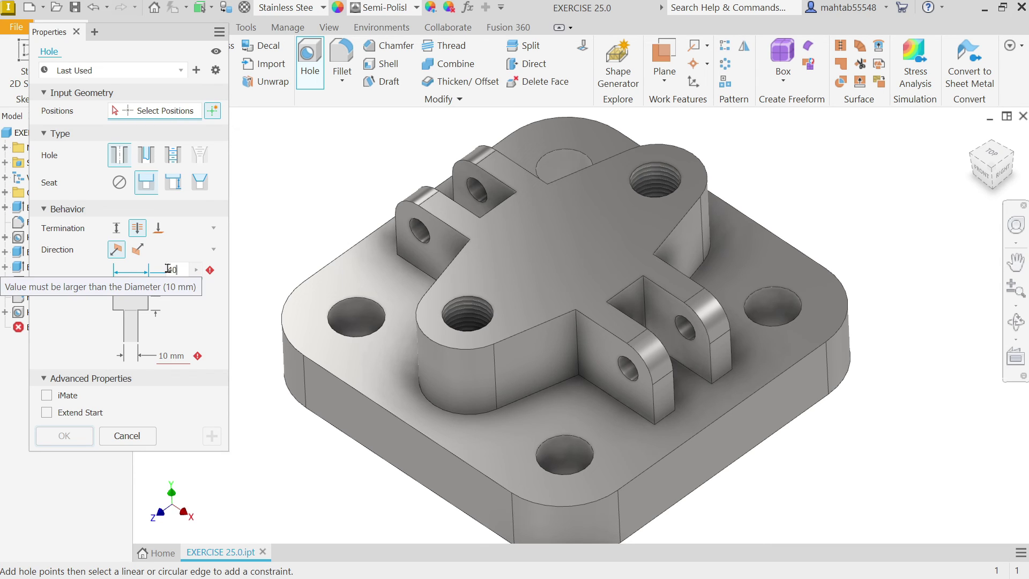
text(40)
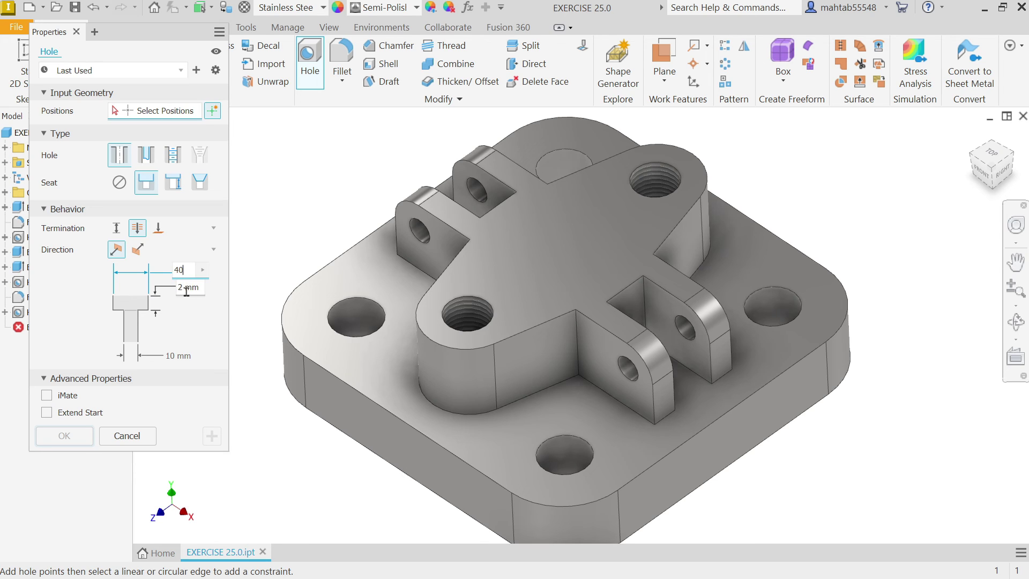
click(174, 288)
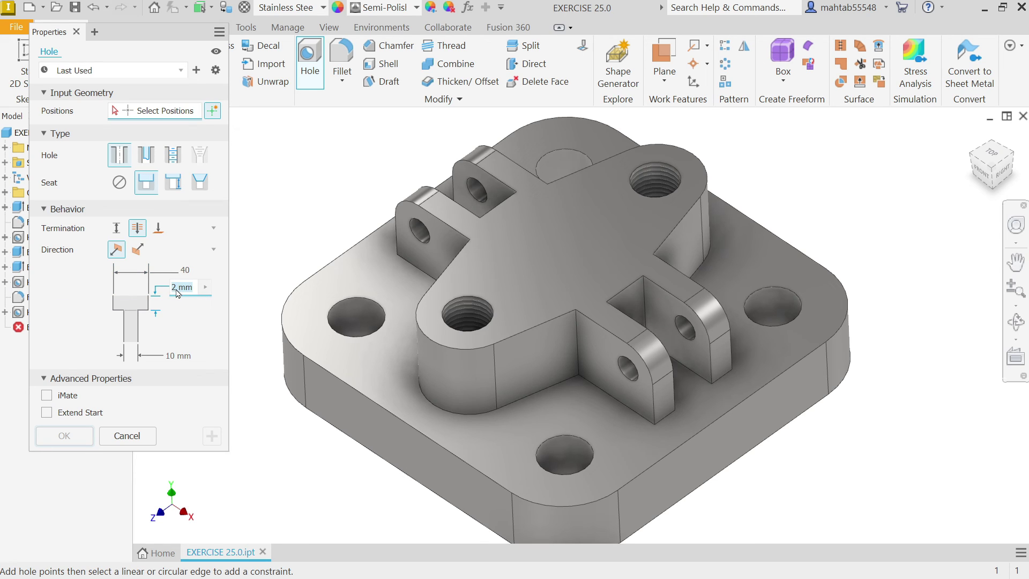
text(12)
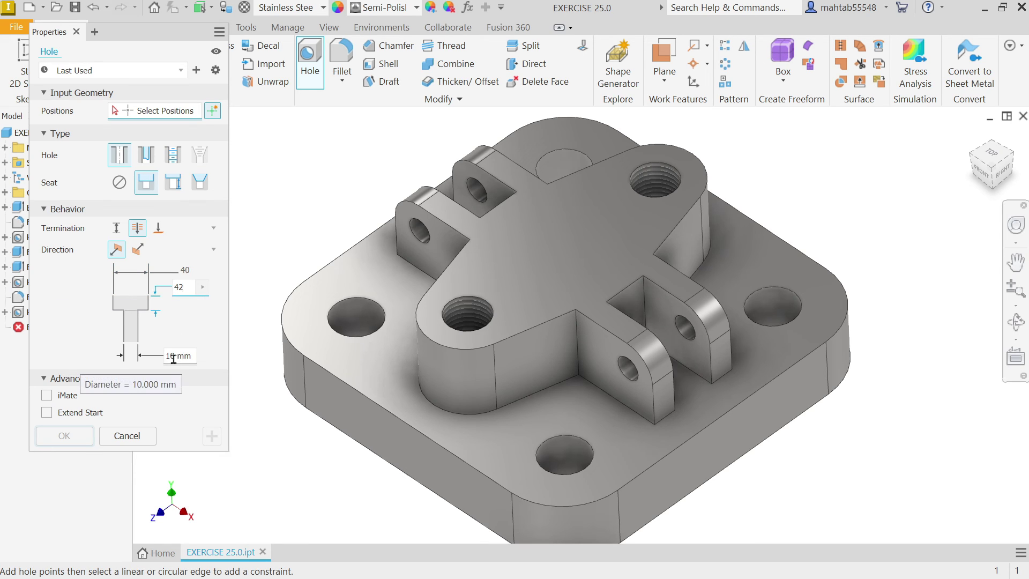
click(175, 355)
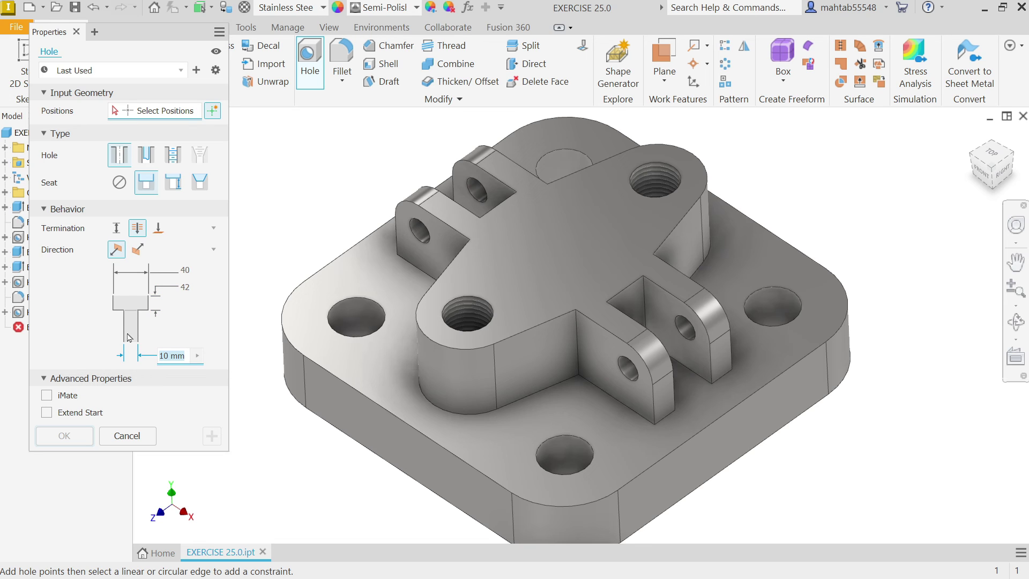
text(28)
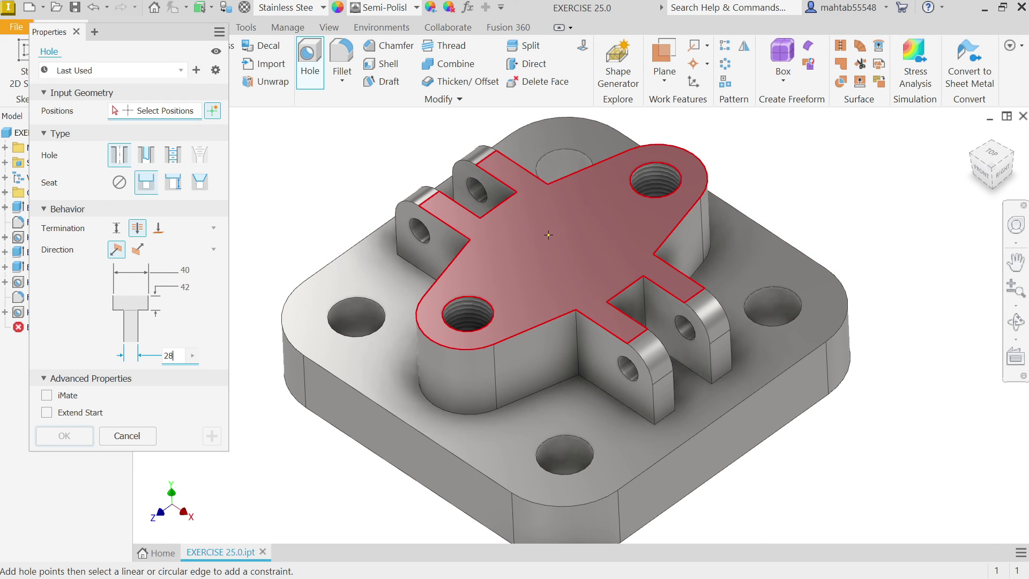
- Place the counterbored hole on the top cross face, 62/2 from the inner notch edge
scroll(548, 234, up, 3)
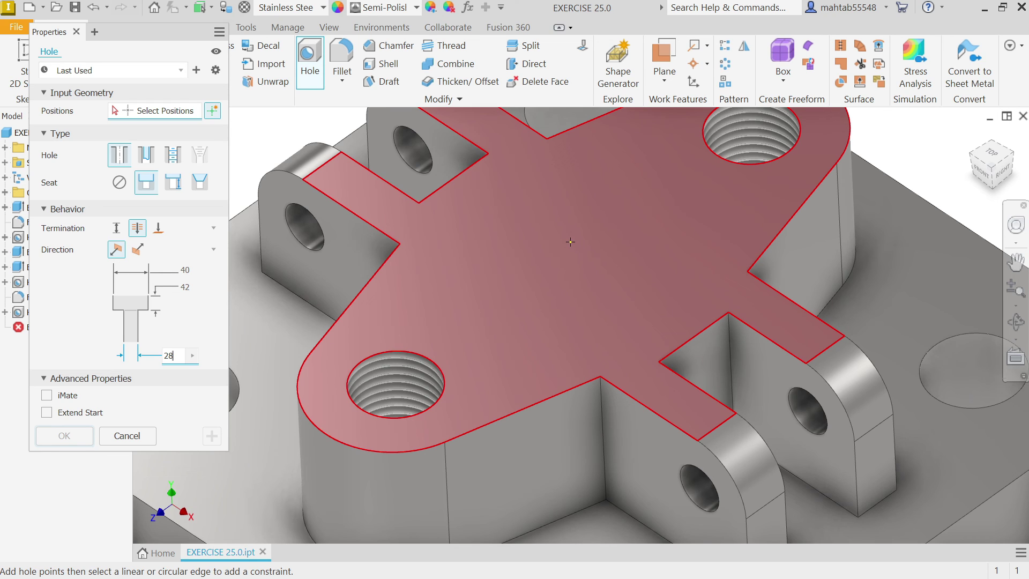
click(570, 242)
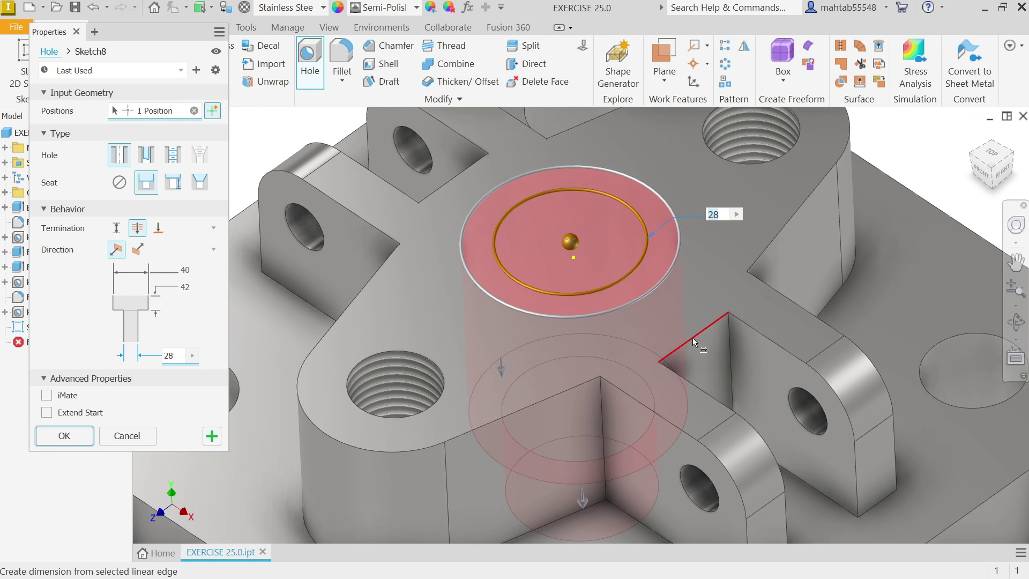
mouse_move(693, 339)
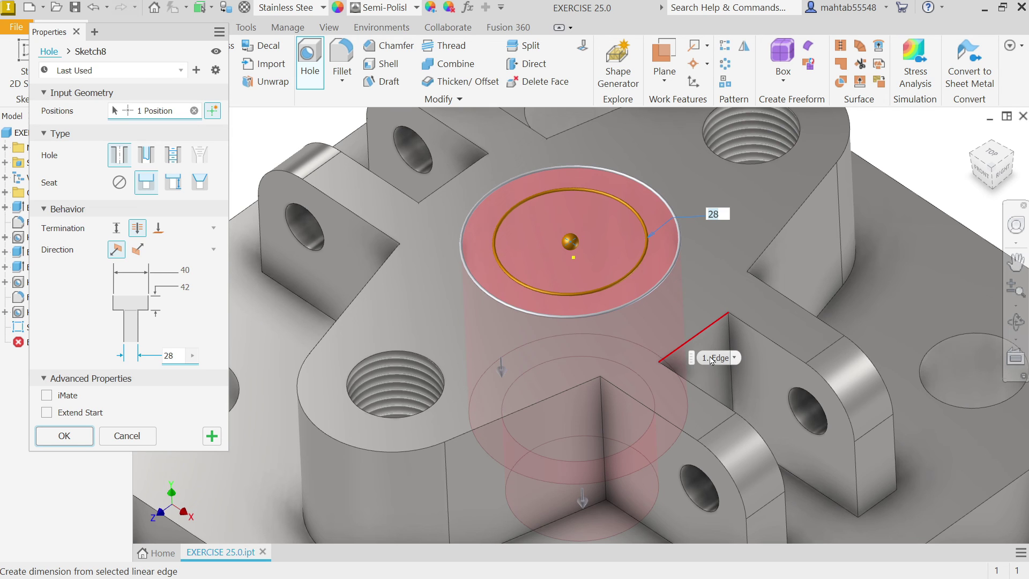
click(713, 358)
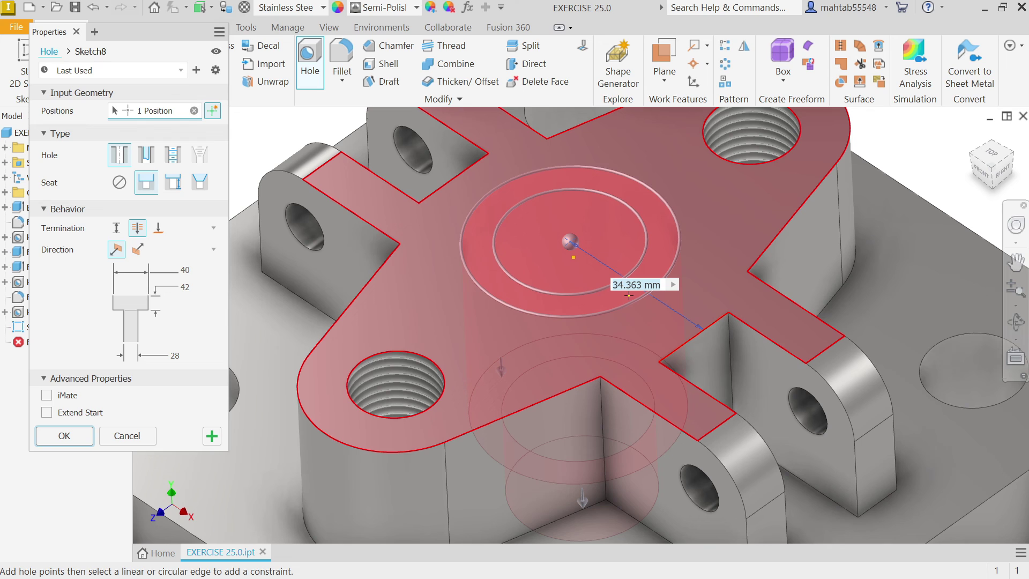
text(62)
key(Return)
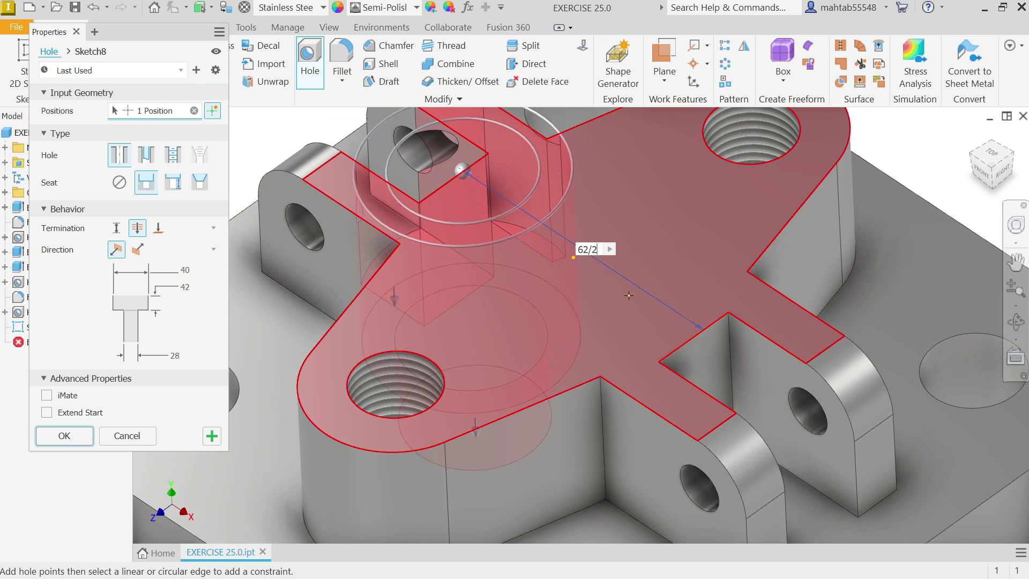
key(Escape)
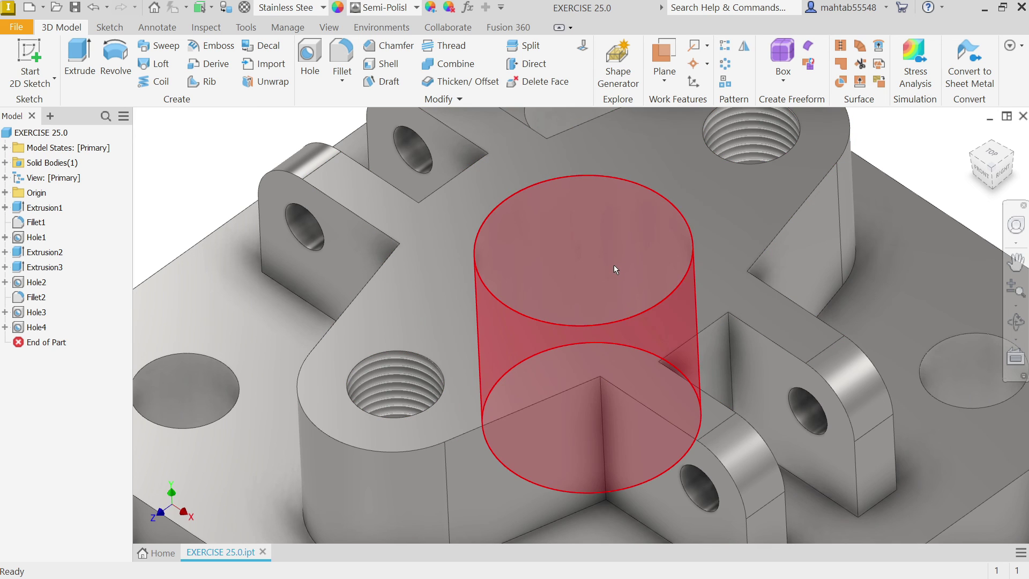
- Edit Hole4 to dimension its centre 9 mm from a second notch edge
right_click(34, 327)
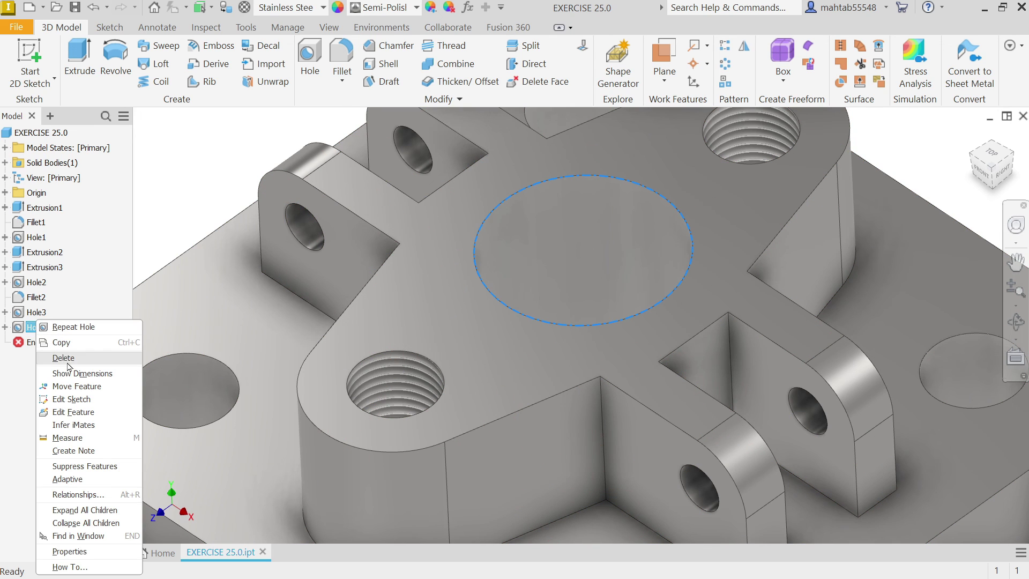
click(74, 412)
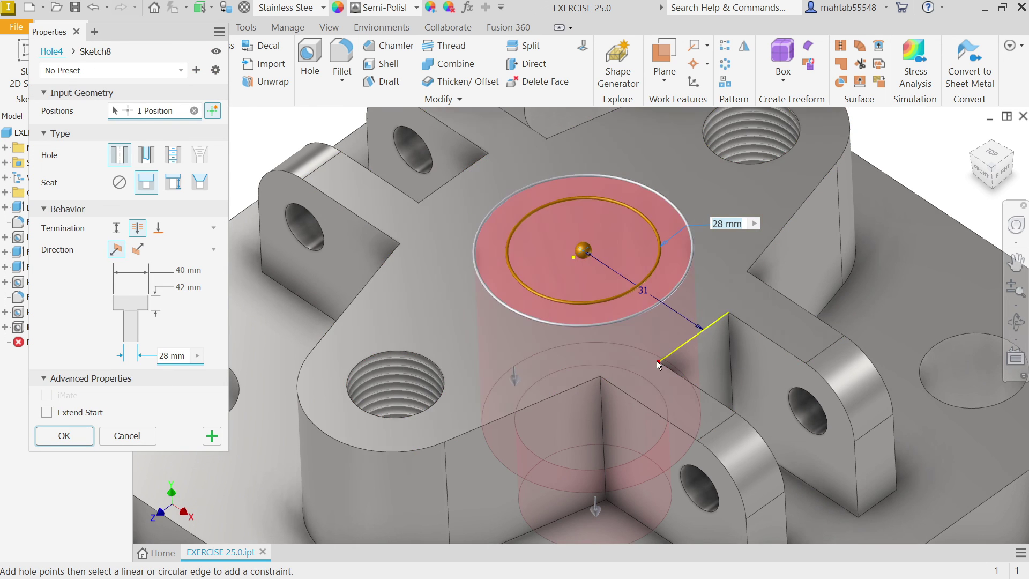
click(682, 380)
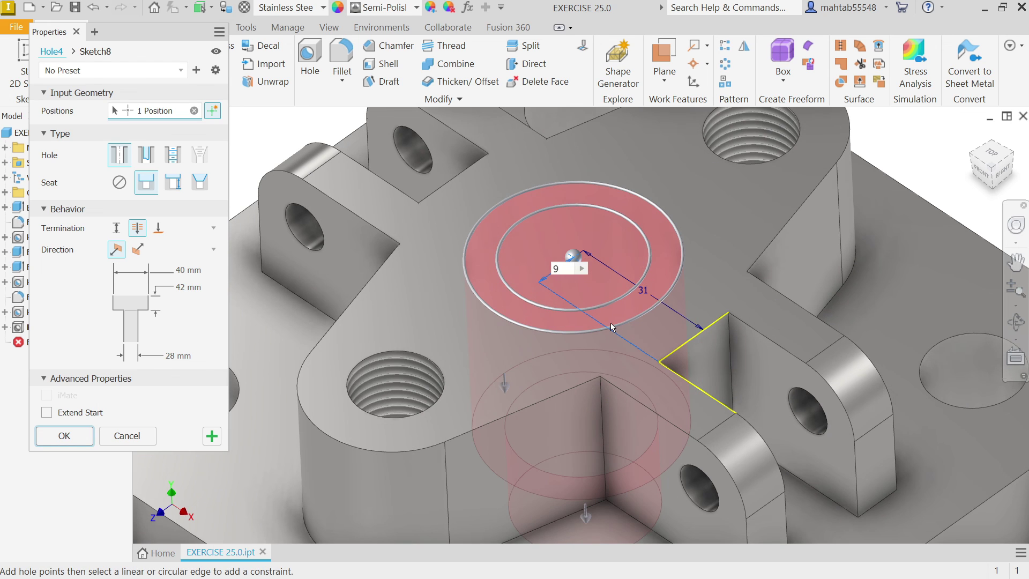
key(Return)
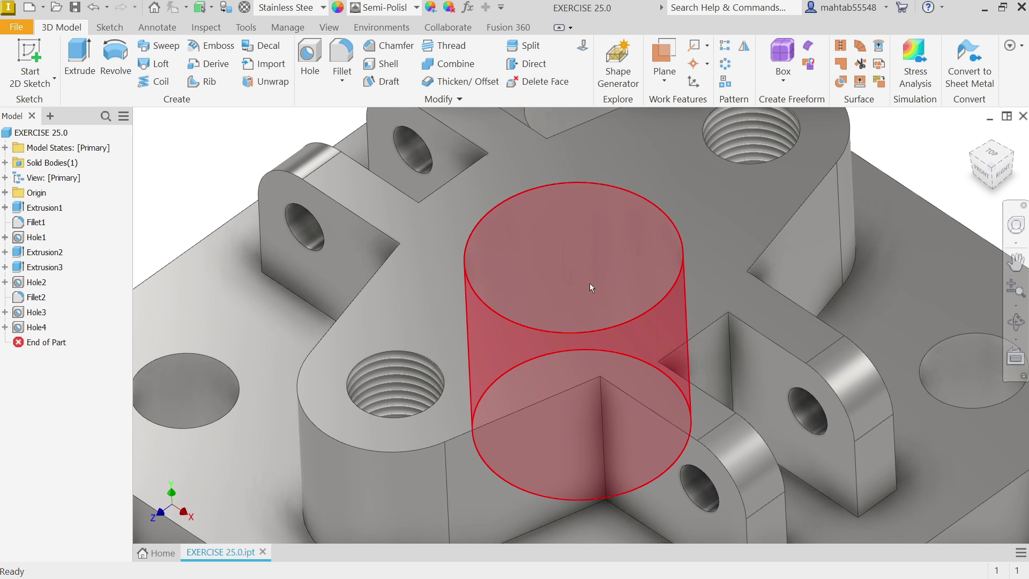
scroll(590, 283, down, 3)
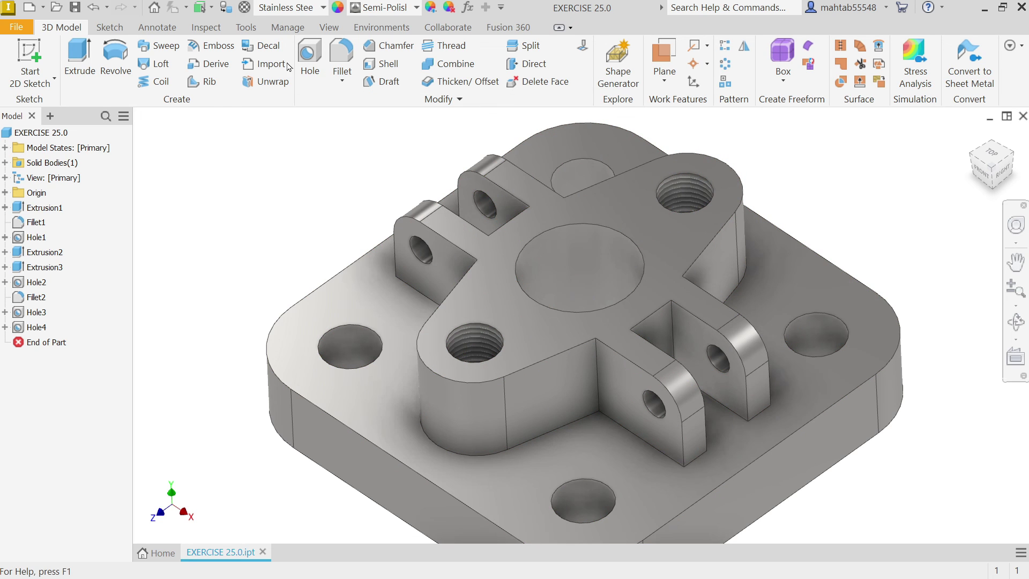
click(332, 27)
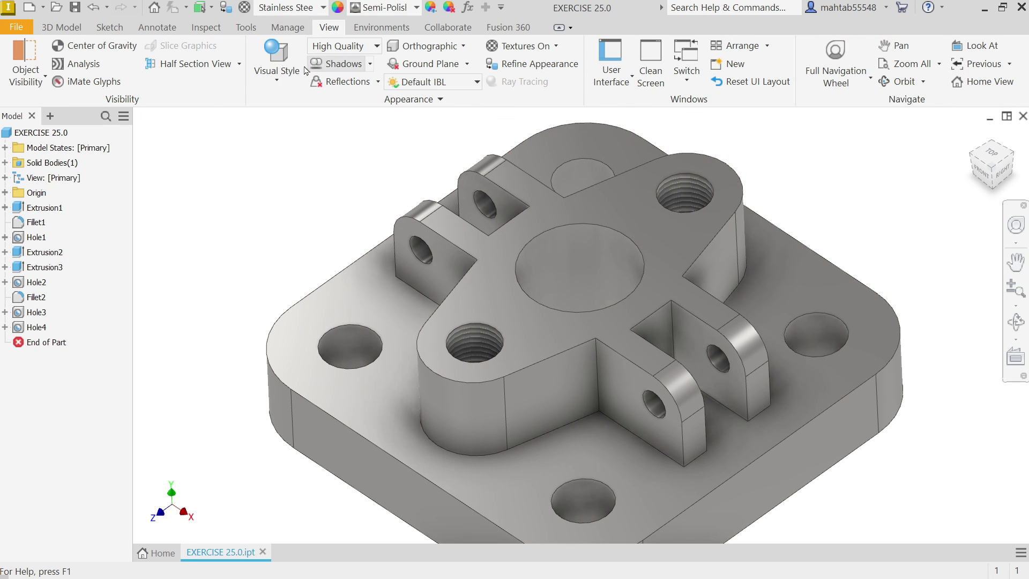
click(239, 65)
click(181, 121)
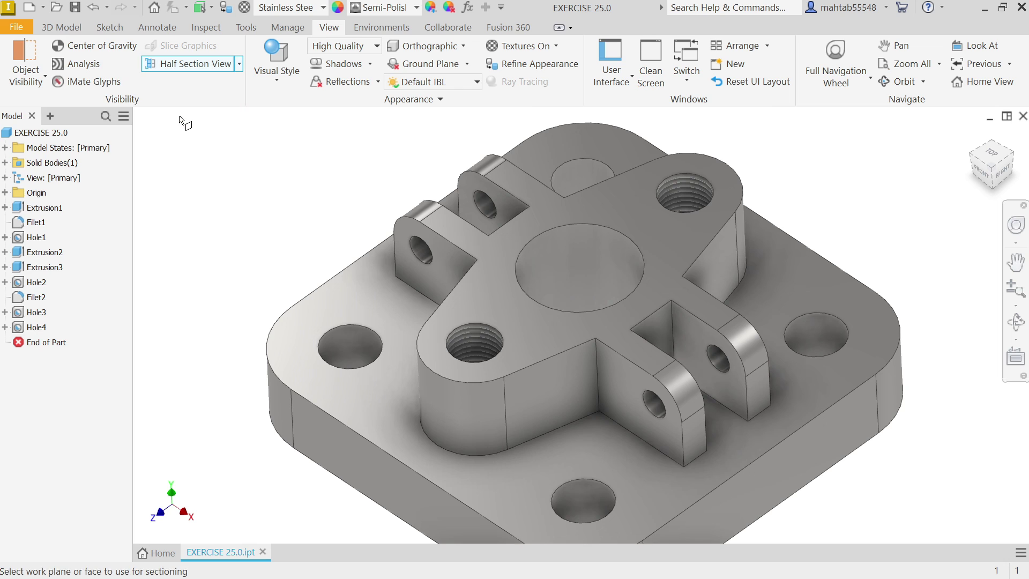
click(6, 193)
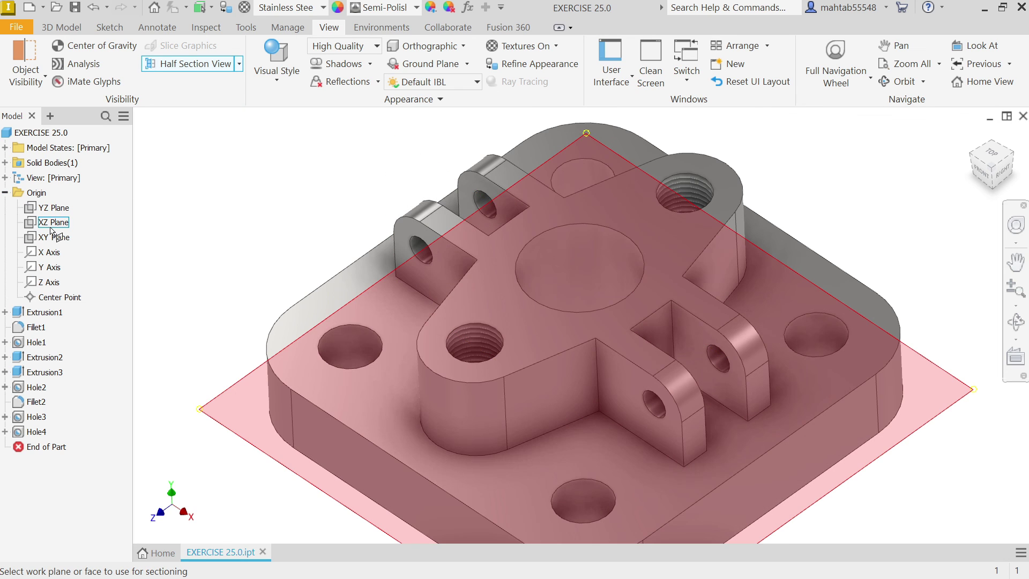
click(54, 210)
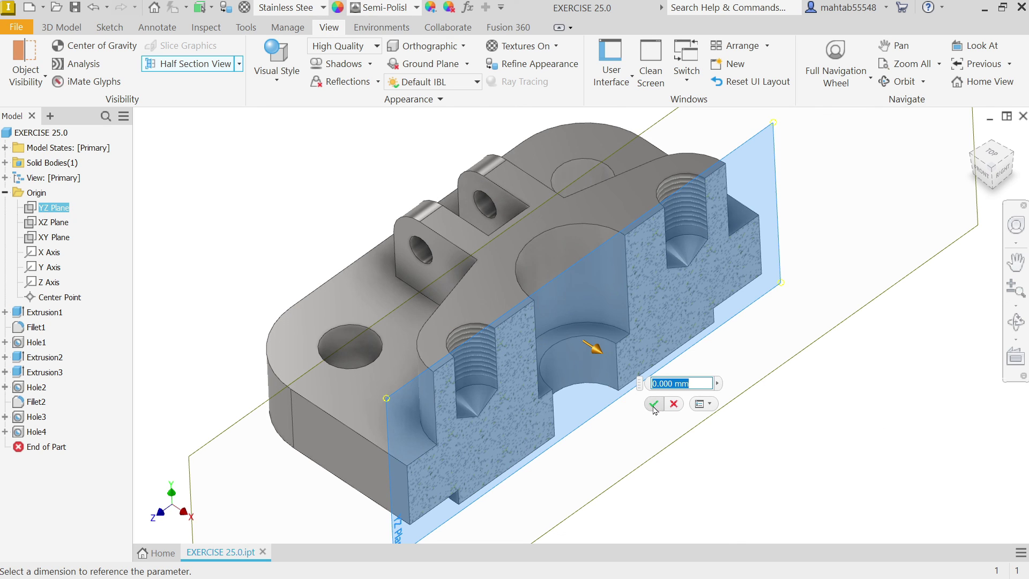
click(653, 405)
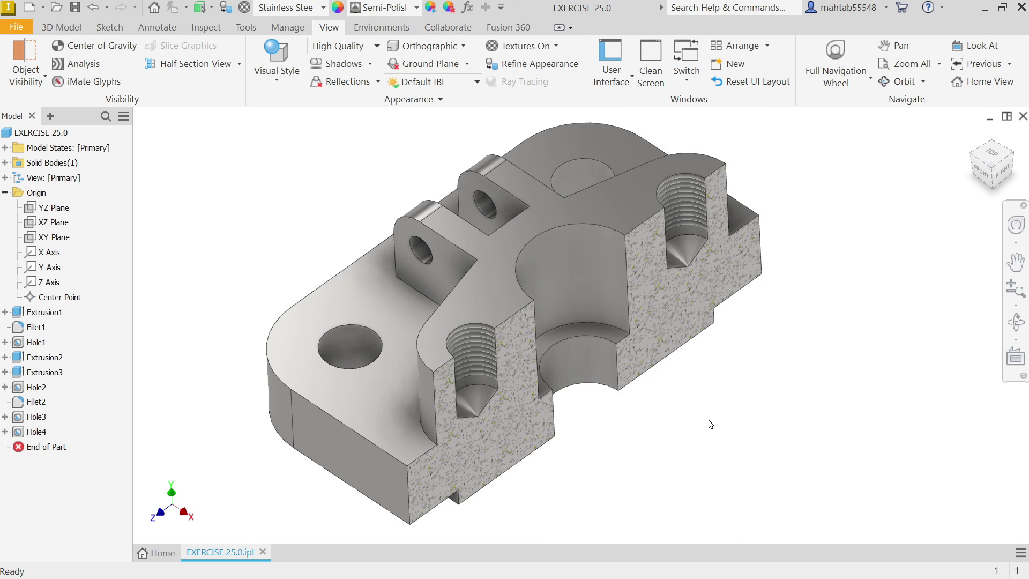
mouse_move(710, 425)
shift+middle_down()
mouse_move(613, 368)
mouse_move(664, 423)
mouse_move(681, 416)
mouse_move(683, 451)
mouse_move(664, 324)
mouse_move(677, 390)
mouse_move(696, 423)
shift+middle_up()
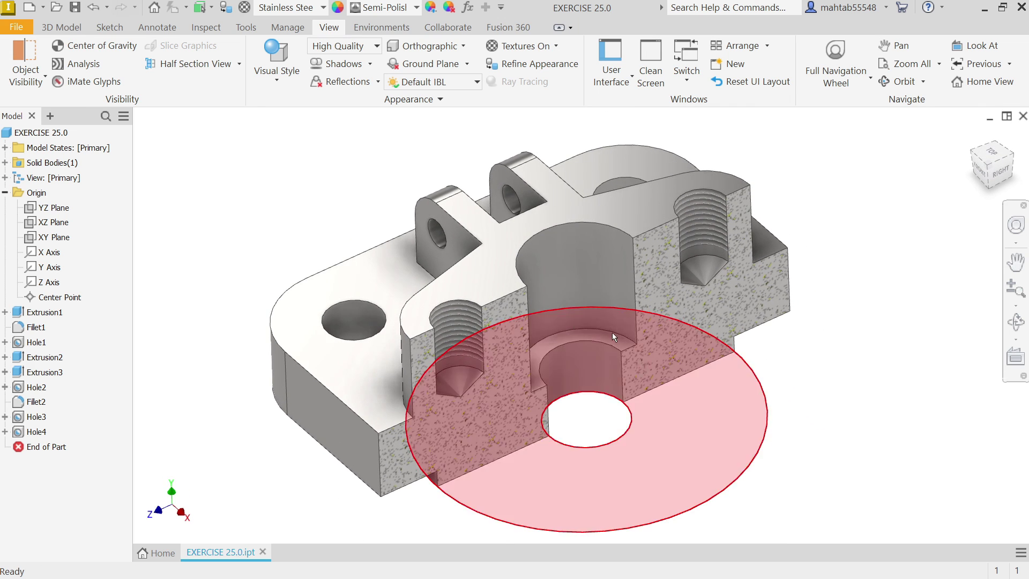
scroll(593, 291, down, 2)
scroll(593, 291, up, 3)
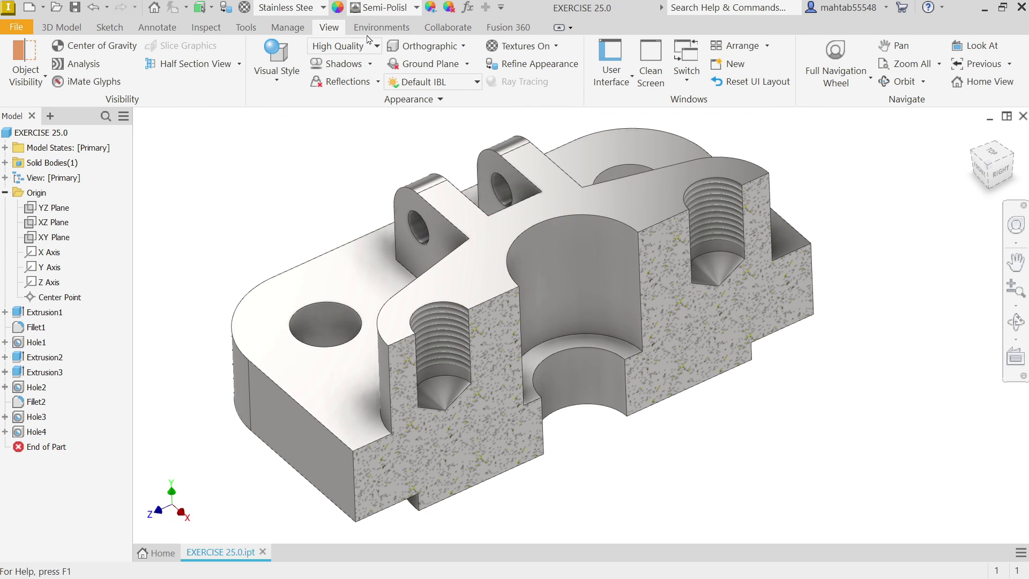
click(238, 65)
click(193, 178)
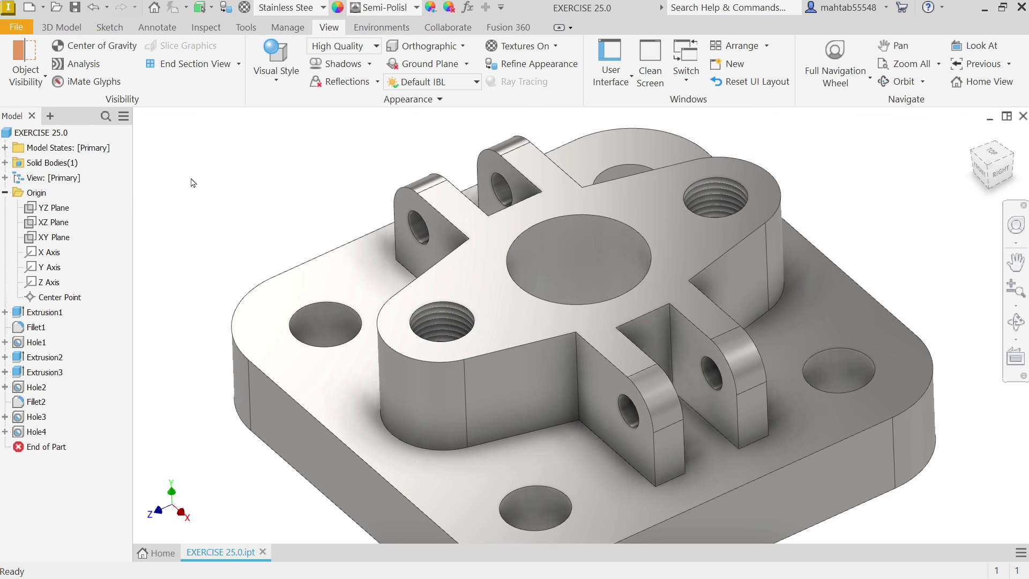
- Apply the Smooth - Yellow appearance to the part and orbit to check it
key(F6)
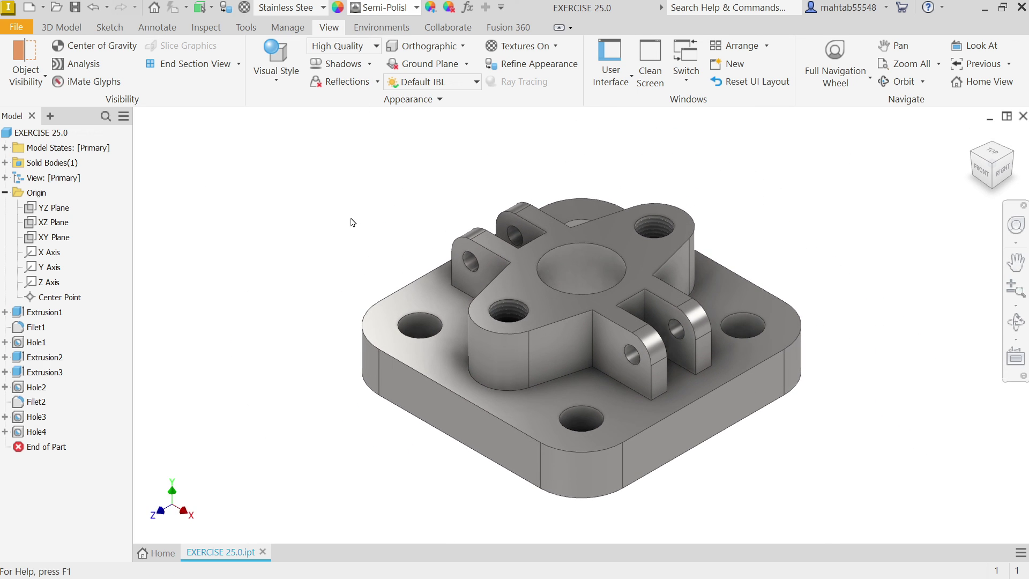
click(383, 8)
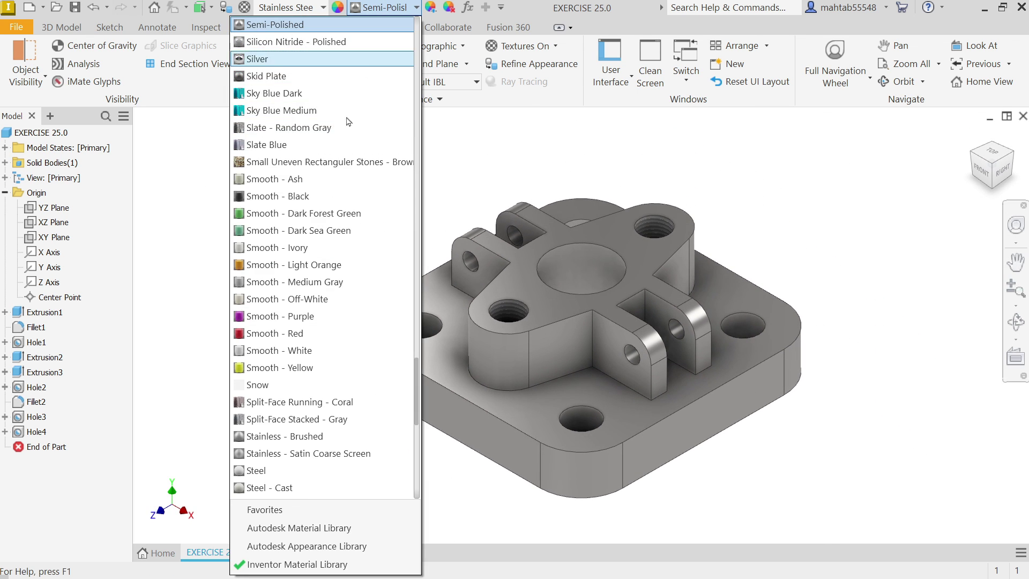
click(290, 368)
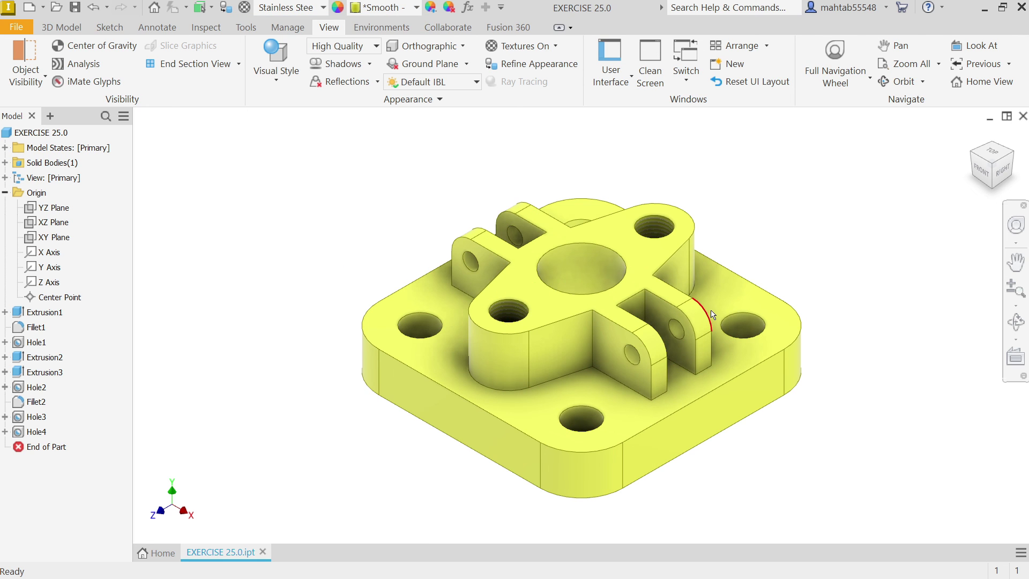
scroll(705, 316, up, 2)
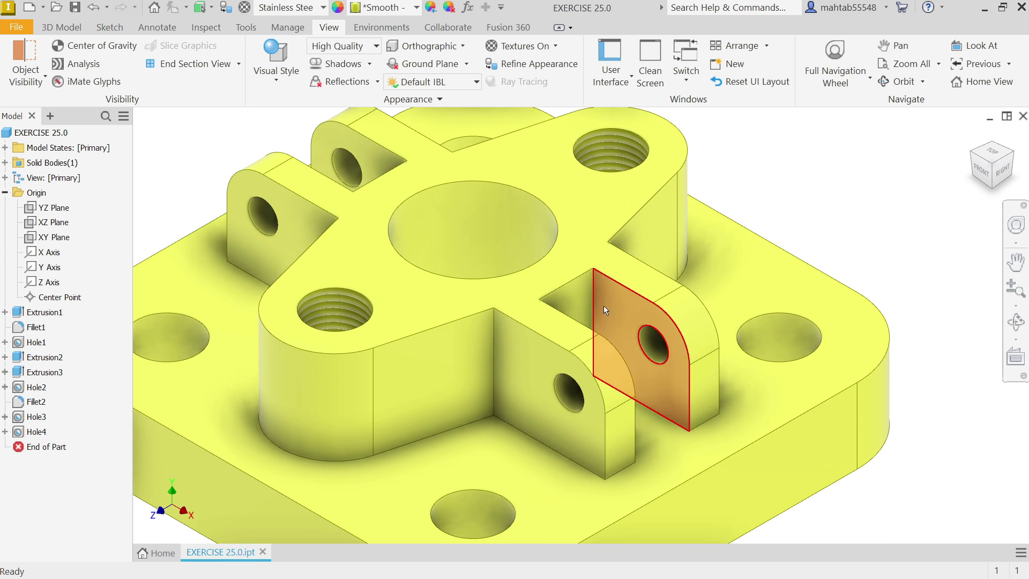
scroll(563, 311, down, 1)
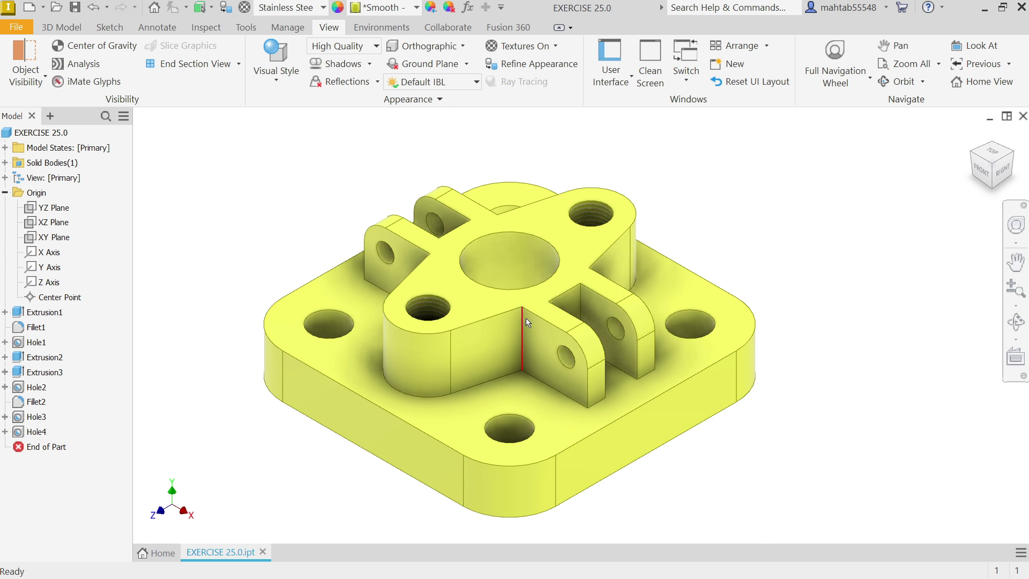
mouse_move(528, 298)
shift+middle_down()
mouse_move(517, 386)
mouse_move(509, 323)
mouse_move(525, 280)
mouse_move(529, 315)
mouse_move(530, 303)
shift+middle_up()
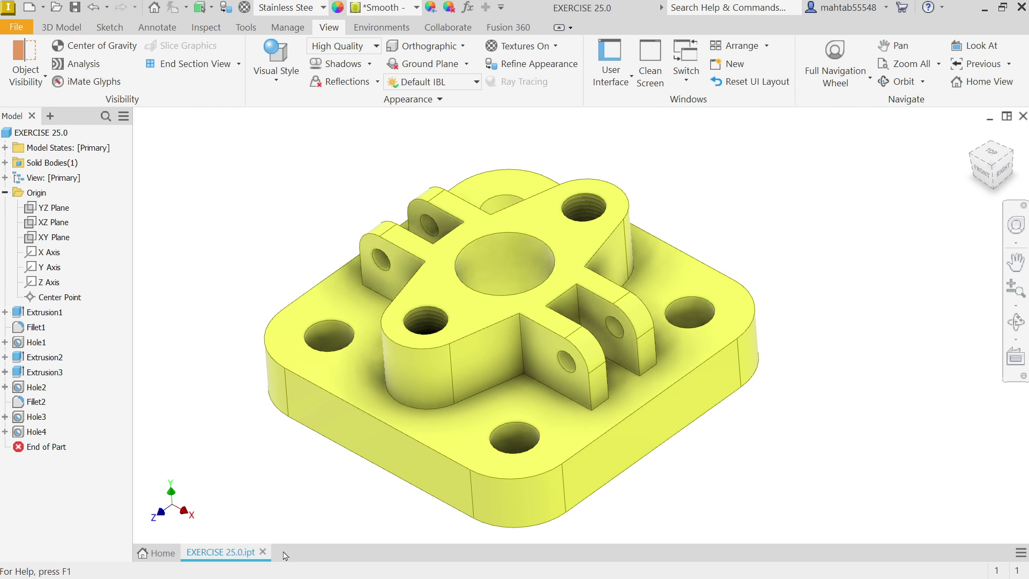